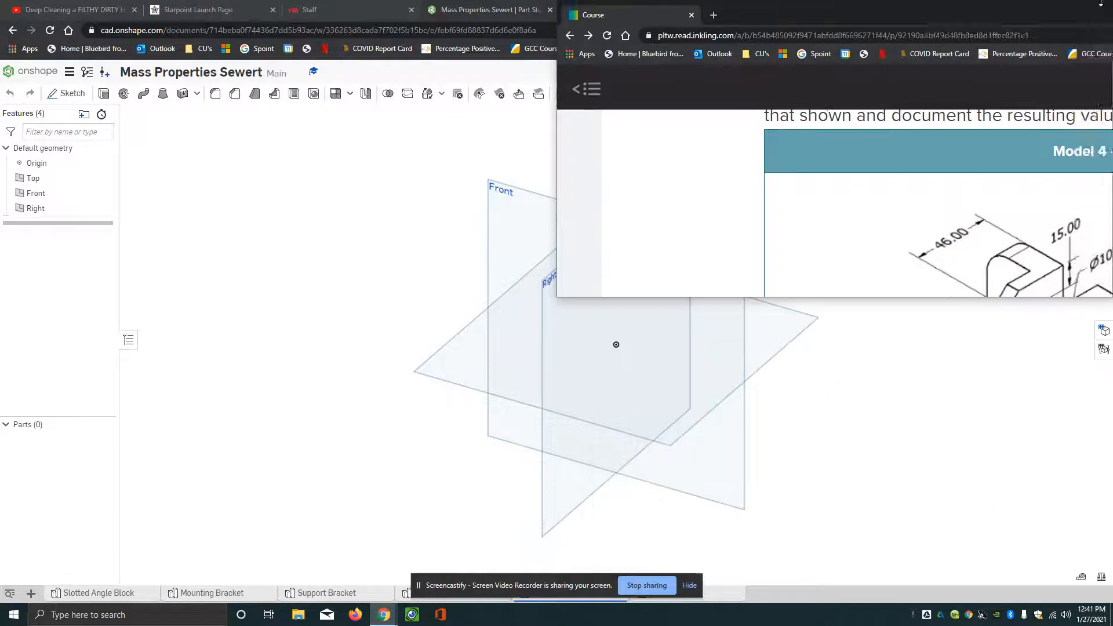
Move the course page window away so it does not cover the Part Studio
{"action": "left_click_drag", "start_coordinate": [621, 16], "coordinate": [1112, 1]}
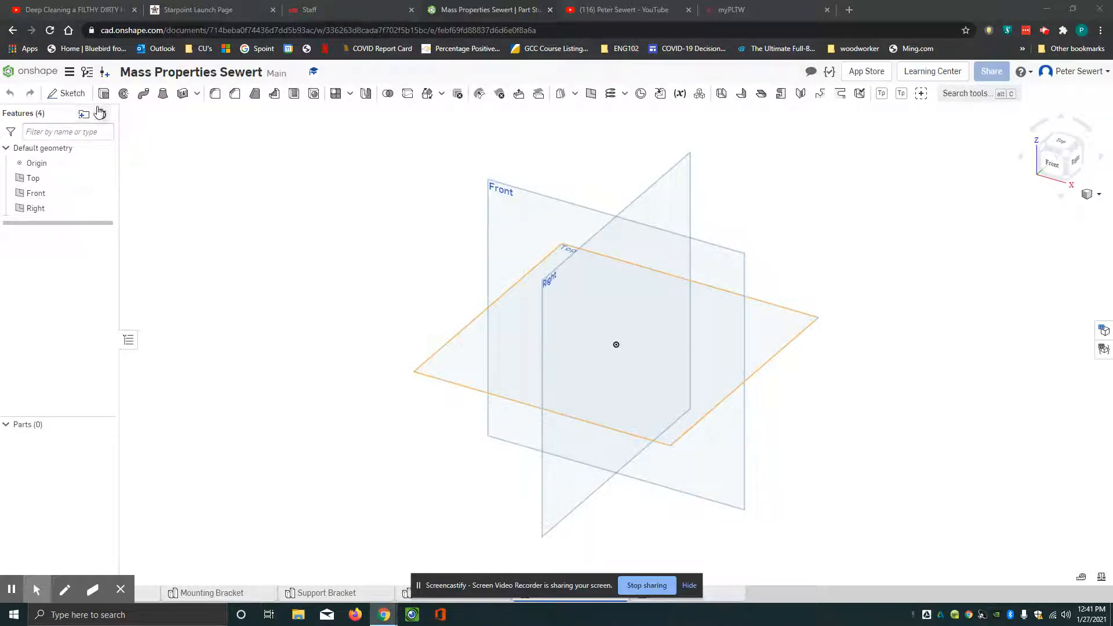
{"action": "left_click", "coordinate": [70, 95]}
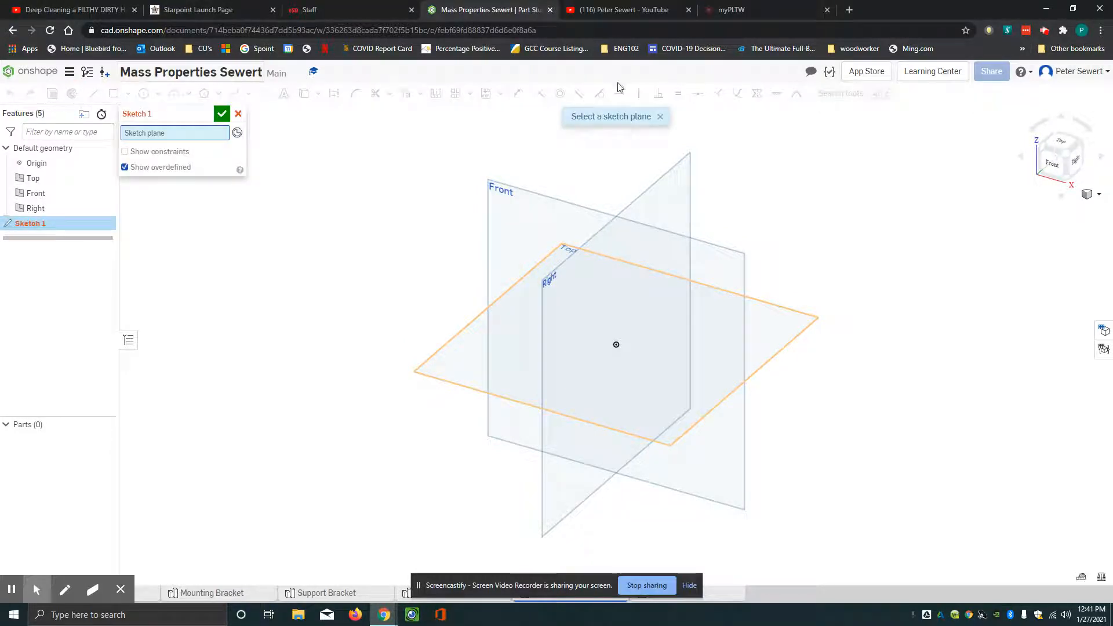
{"action": "left_click", "coordinate": [675, 174]}
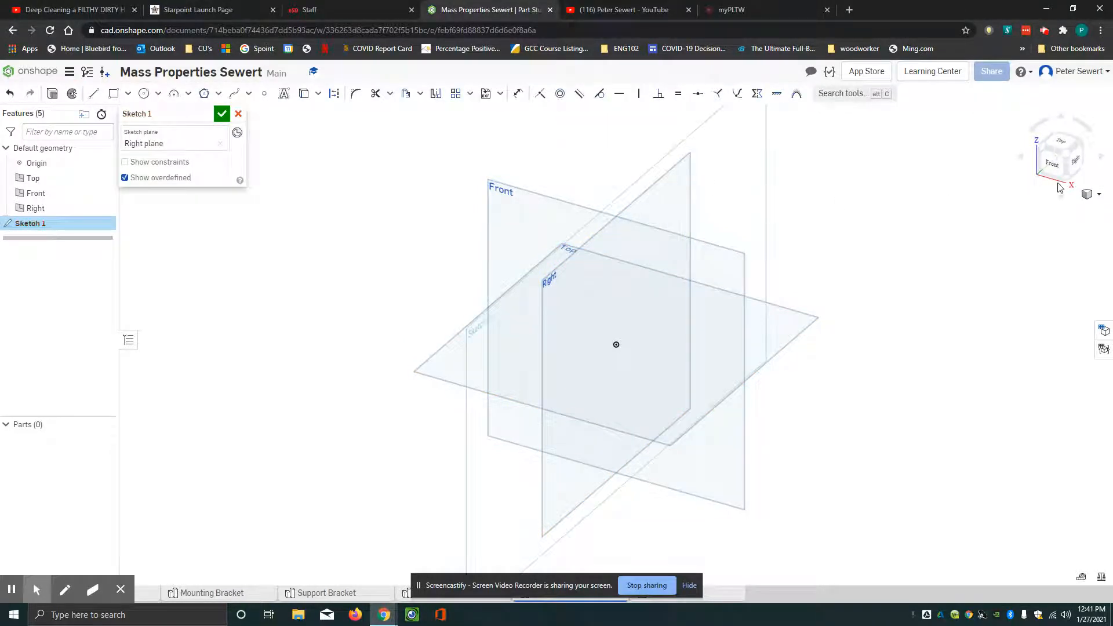
{"action": "left_click", "coordinate": [1068, 164]}
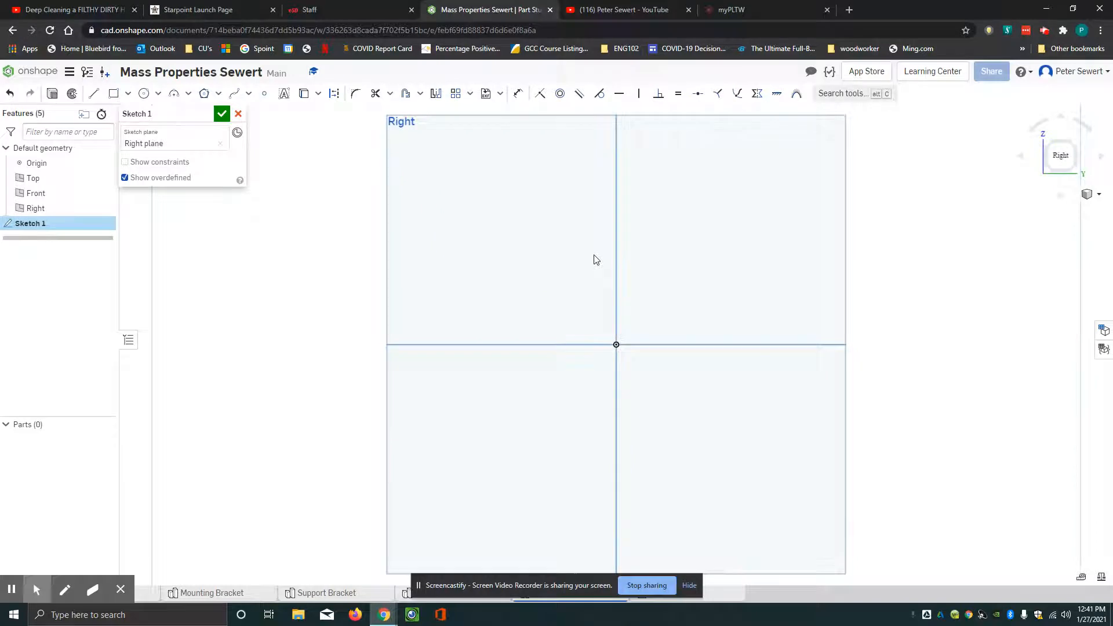
{"action": "key", "text": "p"}
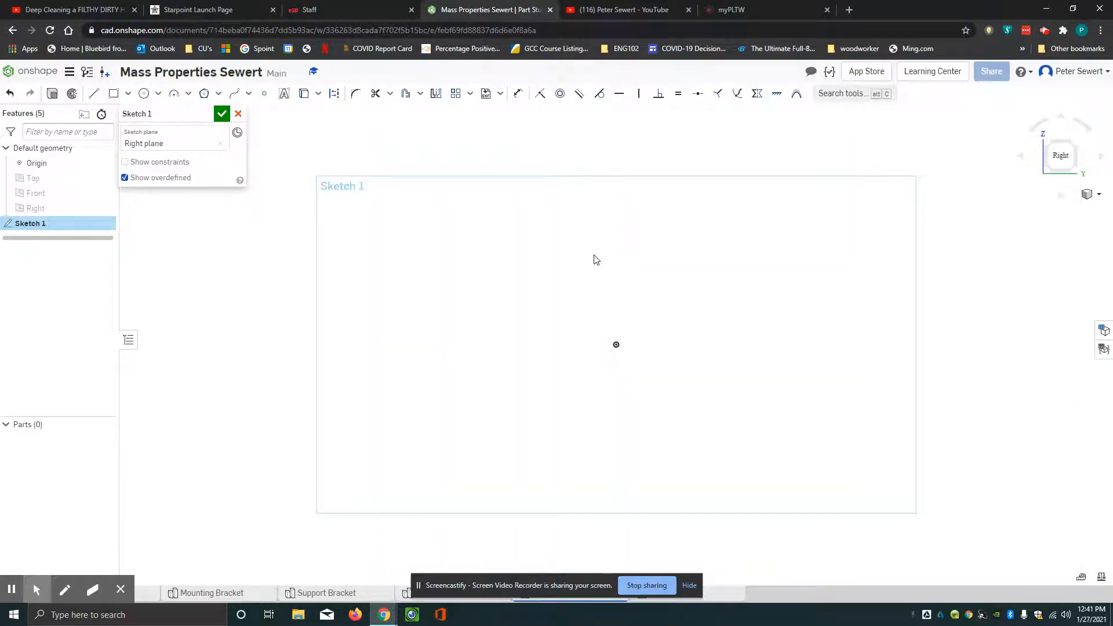
{"action": "left_click", "coordinate": [93, 93]}
{"action": "left_click", "coordinate": [452, 345]}
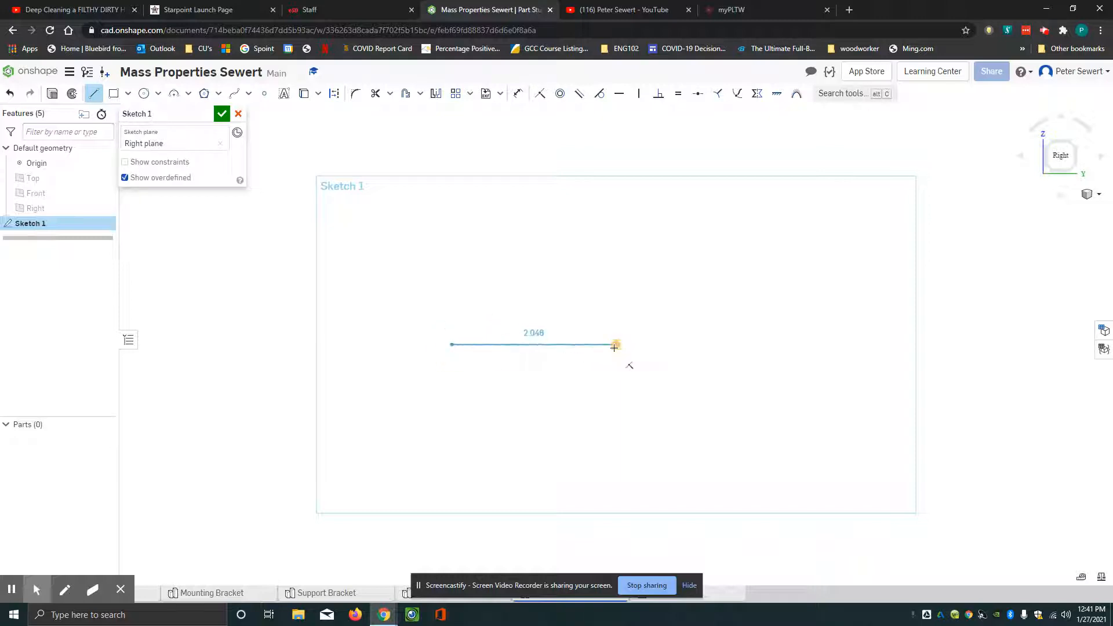
{"action": "left_click", "coordinate": [616, 345]}
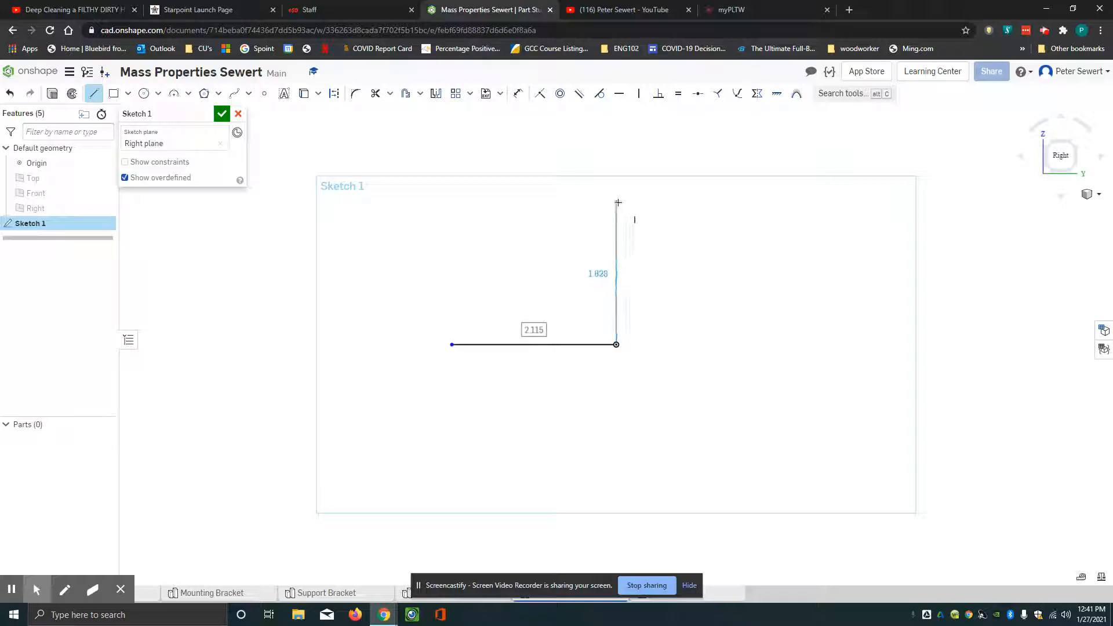
{"action": "left_click", "coordinate": [641, 204]}
{"action": "key", "text": "Escape"}
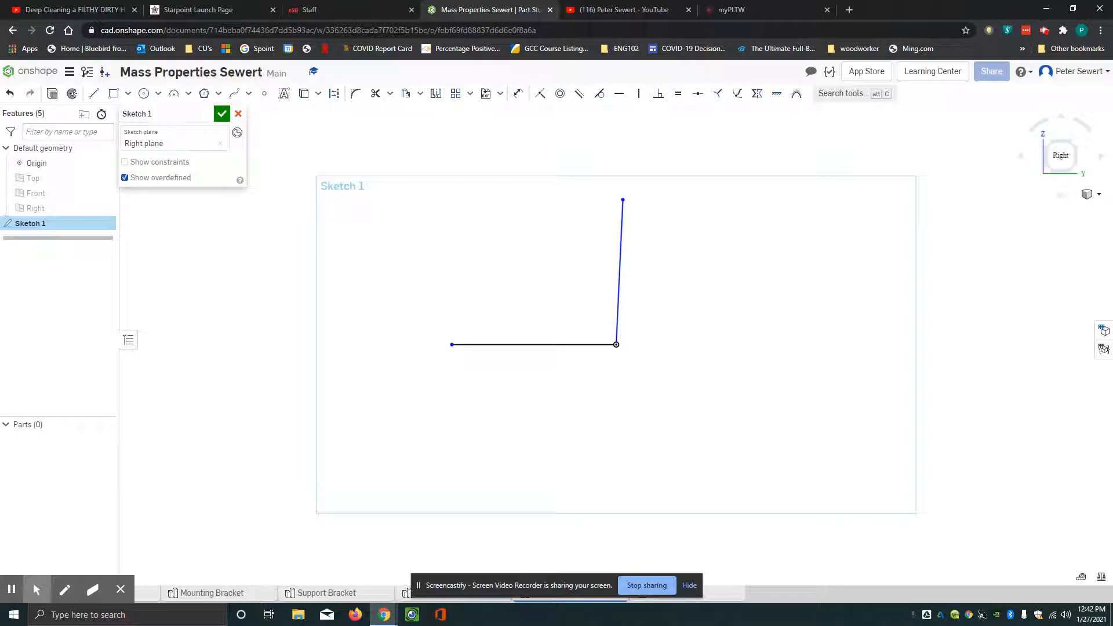
{"action": "left_click", "coordinate": [238, 113]}
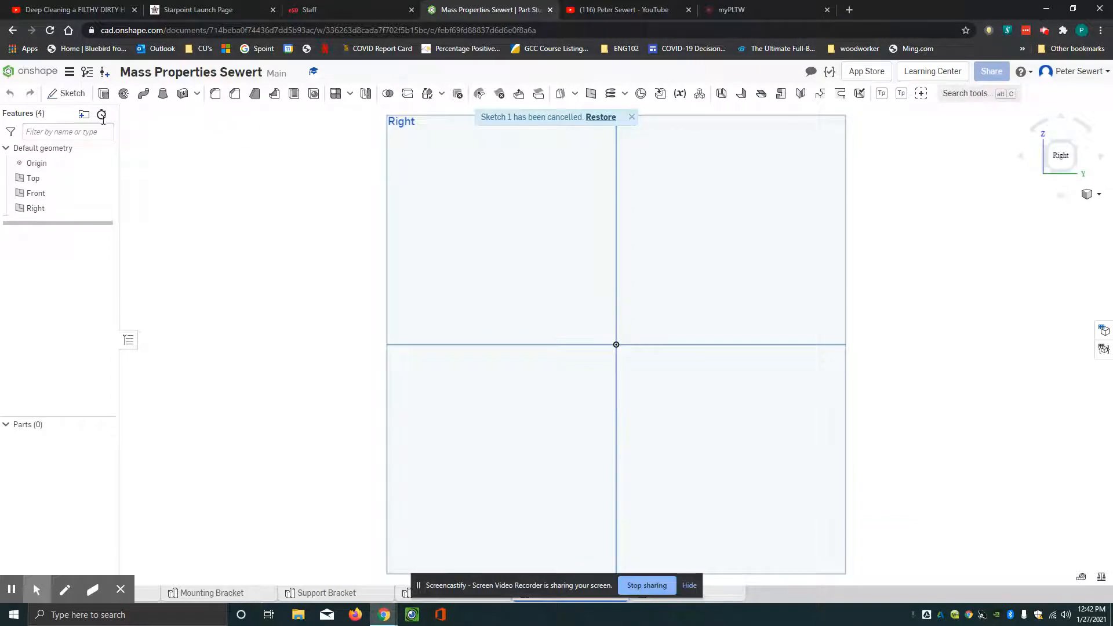
Set the workspace's default length unit to Millimeter
{"action": "left_click", "coordinate": [71, 74]}
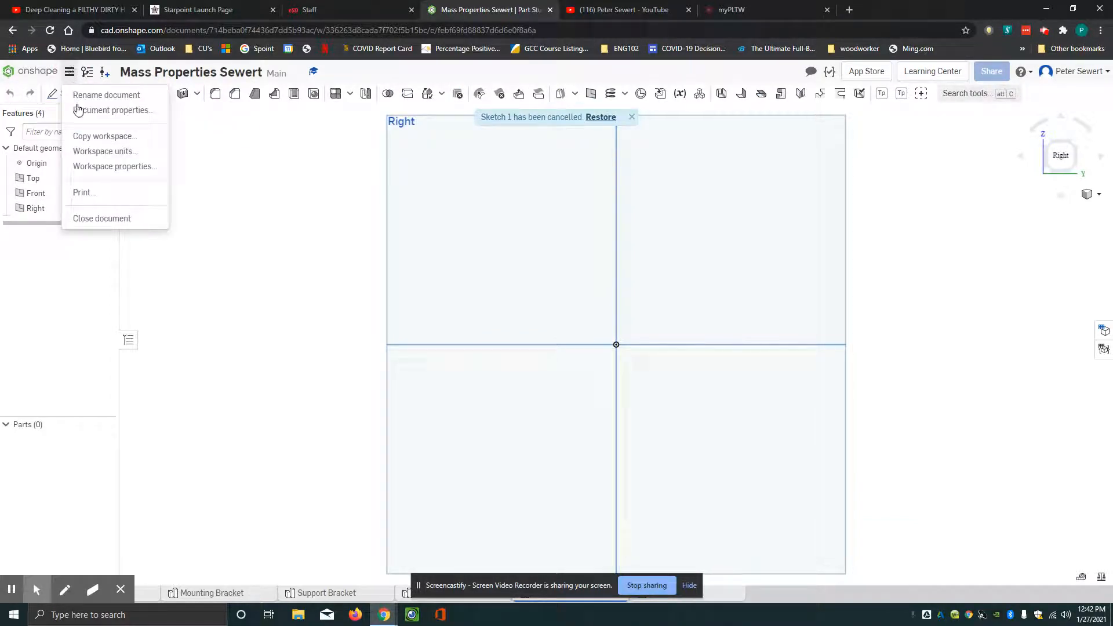
{"action": "left_click", "coordinate": [102, 152]}
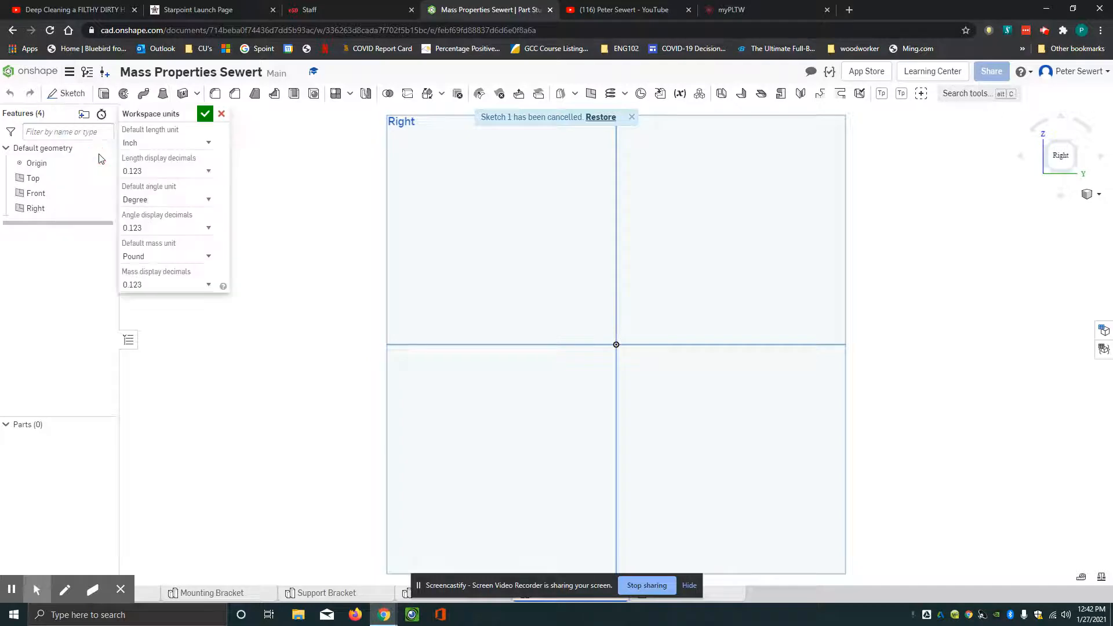
{"action": "left_click", "coordinate": [171, 144]}
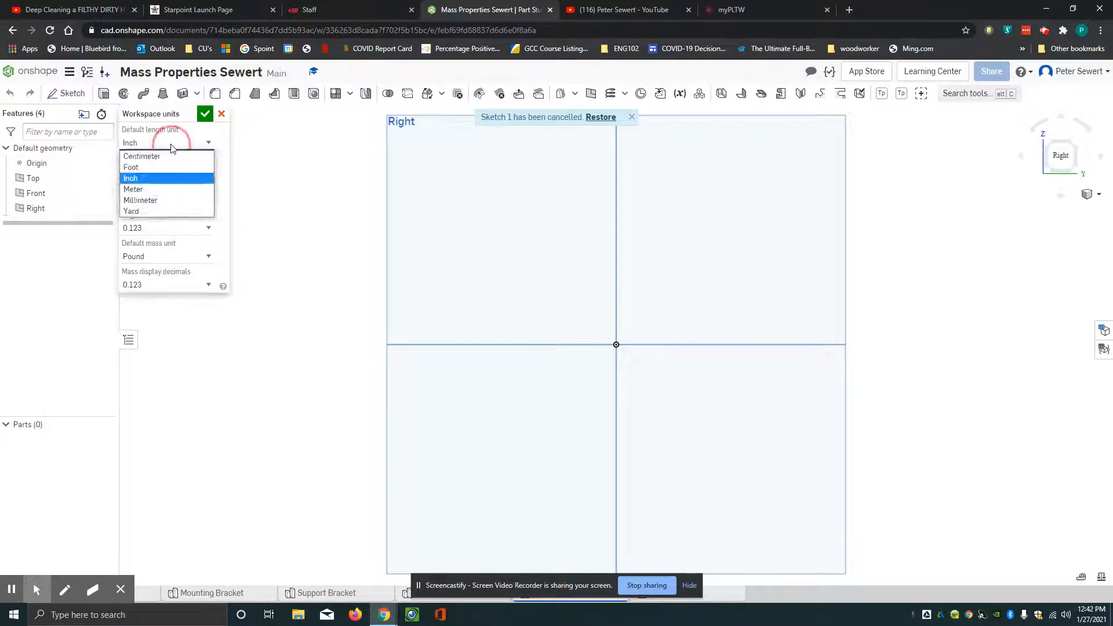
{"action": "left_click", "coordinate": [152, 200]}
{"action": "left_click", "coordinate": [204, 115]}
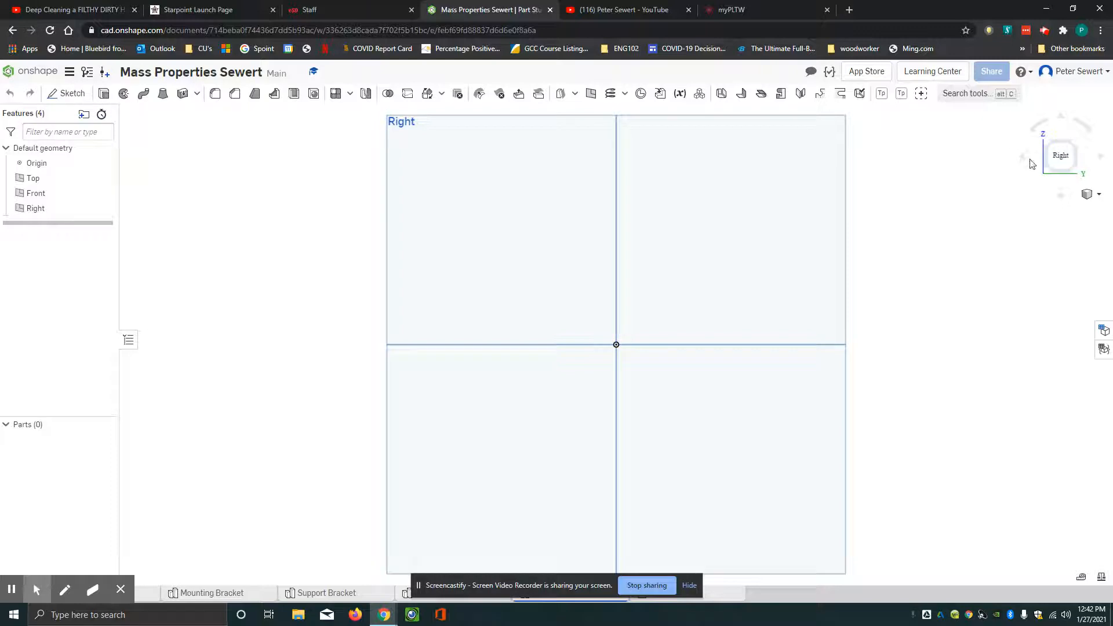
Start a new sketch on the Right plane and view it straight on
{"action": "left_click", "coordinate": [1096, 194]}
{"action": "left_click", "coordinate": [1070, 210]}
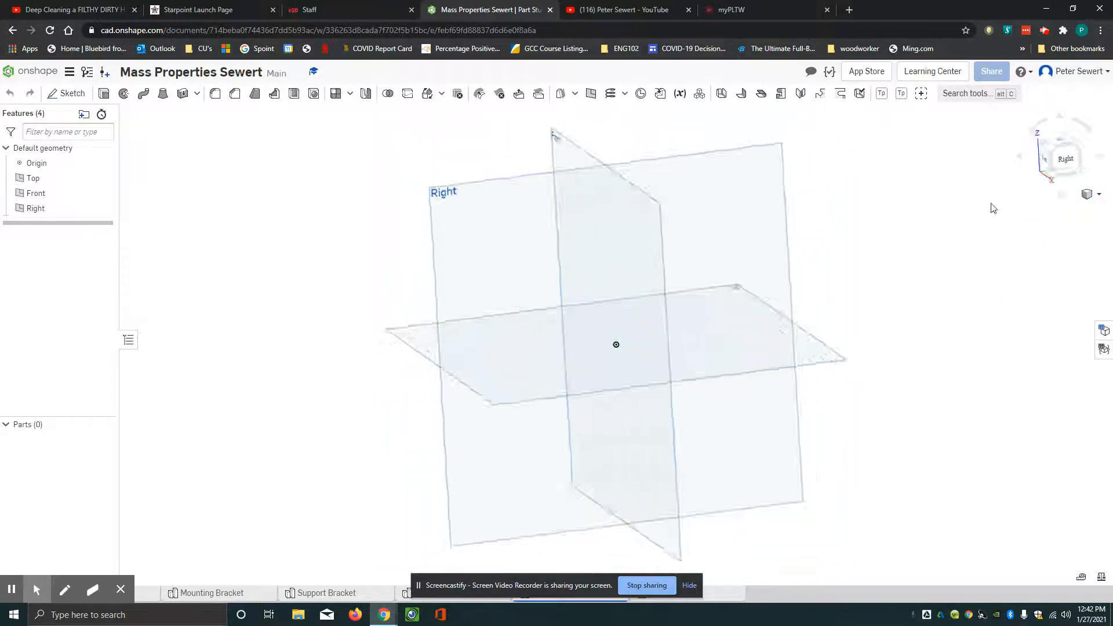
{"action": "left_click", "coordinate": [52, 98]}
{"action": "left_click", "coordinate": [713, 175]}
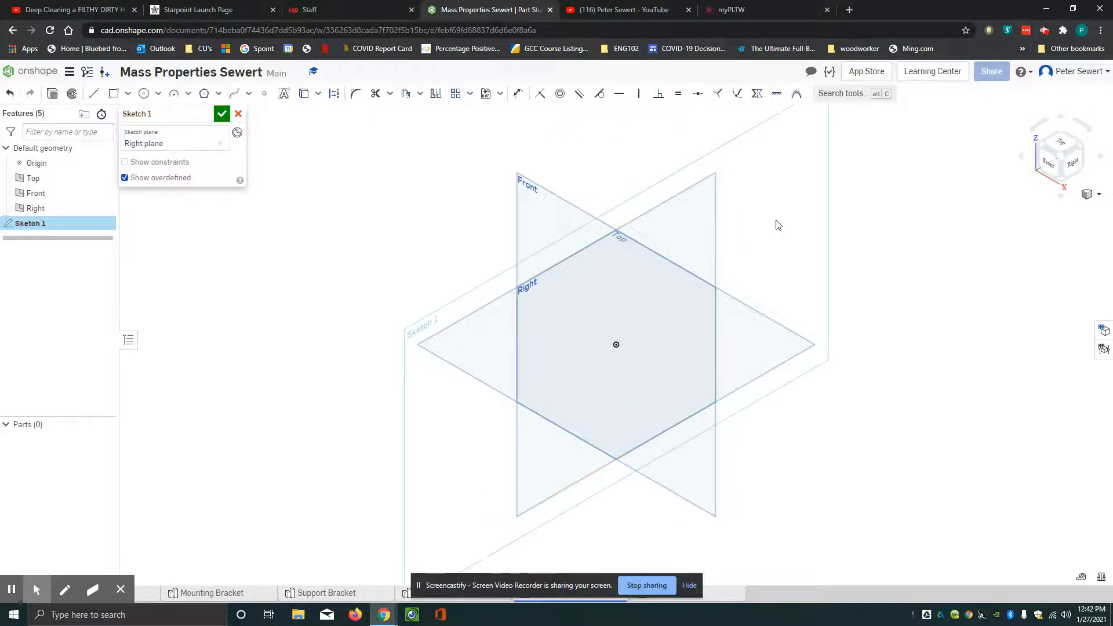
{"action": "left_click", "coordinate": [1070, 165]}
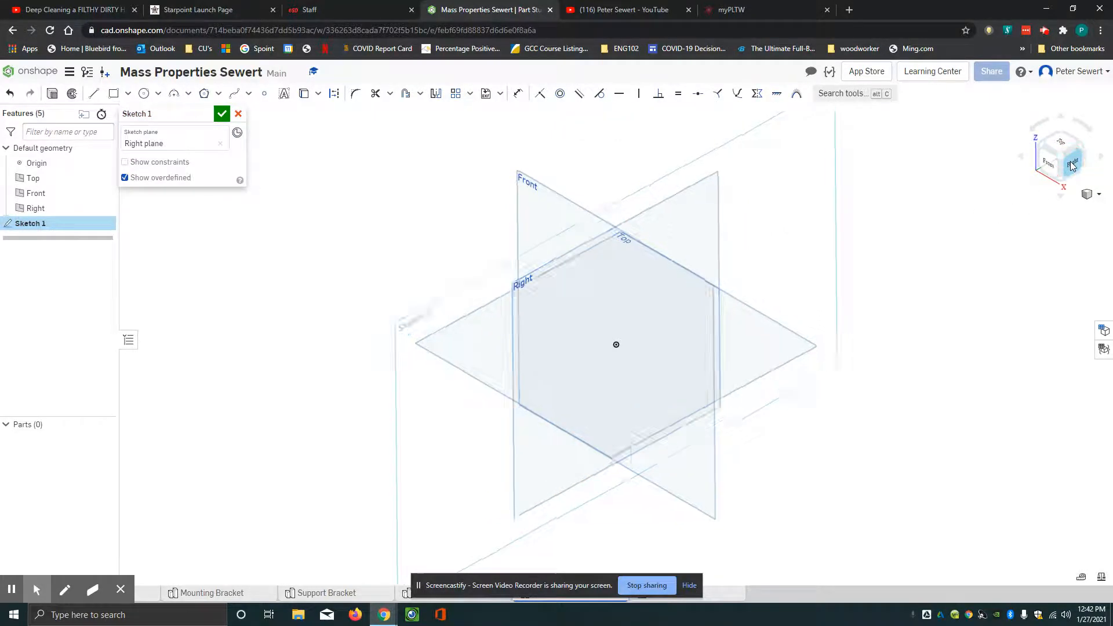
Sketch a corner rectangle from the origin, extending up and to the left, 50 mm wide and 65 mm high
{"action": "left_click", "coordinate": [91, 95]}
{"action": "left_click", "coordinate": [112, 94]}
{"action": "left_click", "coordinate": [617, 344]}
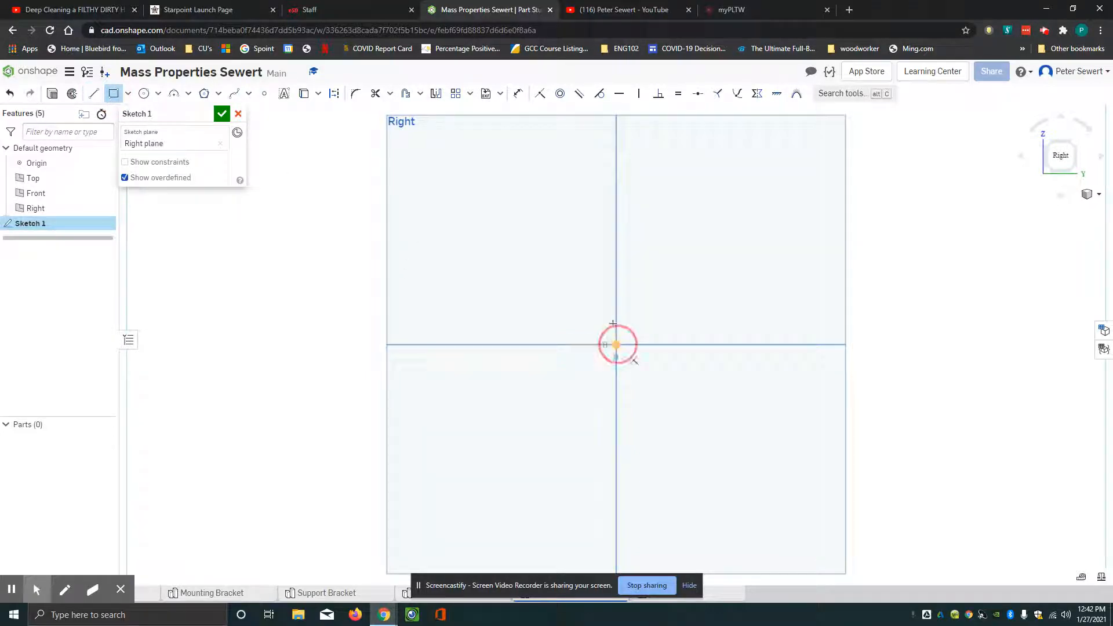
{"action": "left_click", "coordinate": [421, 146]}
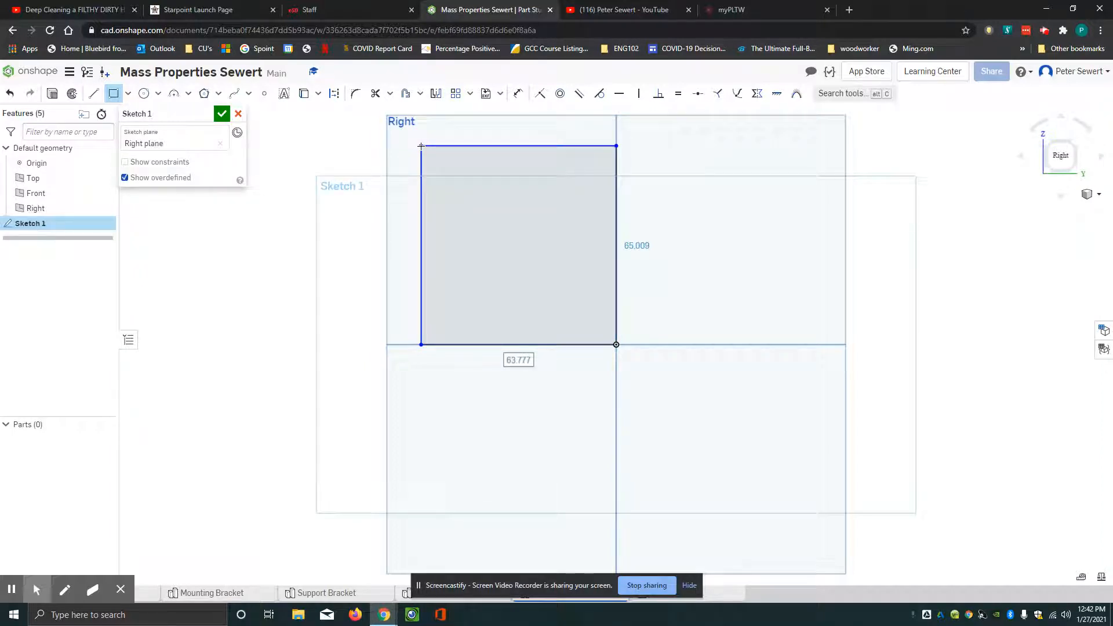
{"action": "type", "text": "1"}
{"action": "key", "text": "Return"}
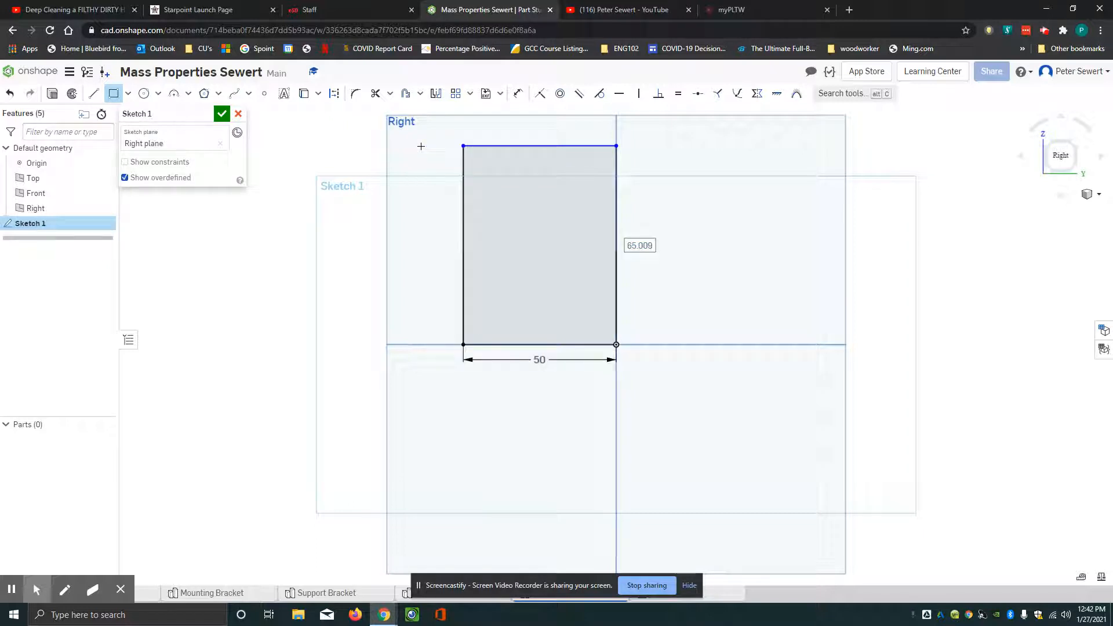
{"action": "type", "text": "65"}
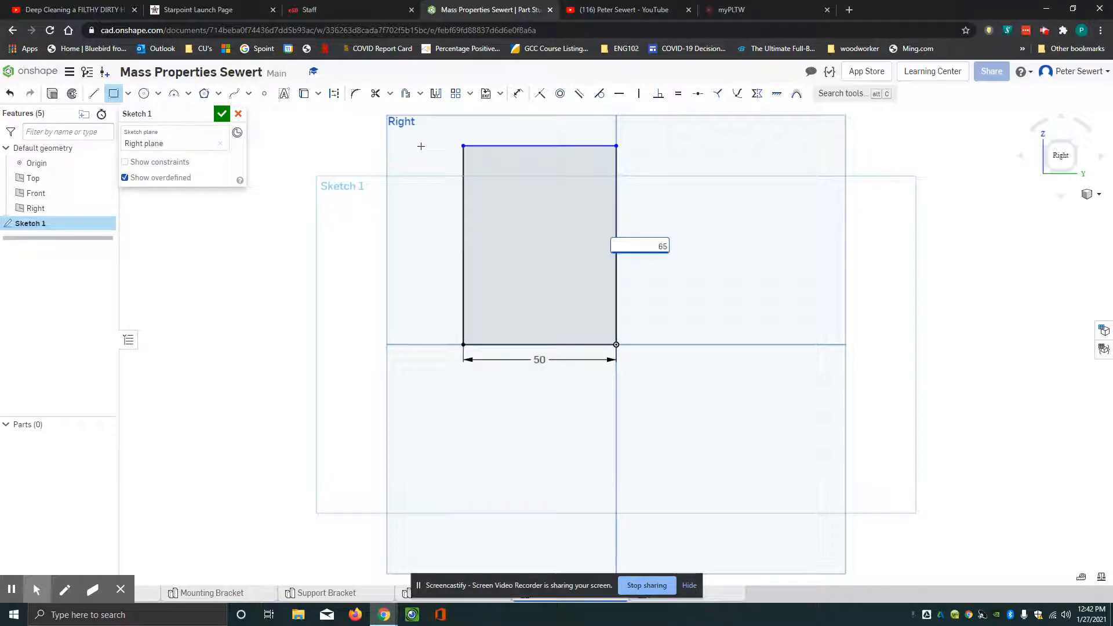
{"action": "key", "text": "Return"}
{"action": "key", "text": "Escape"}
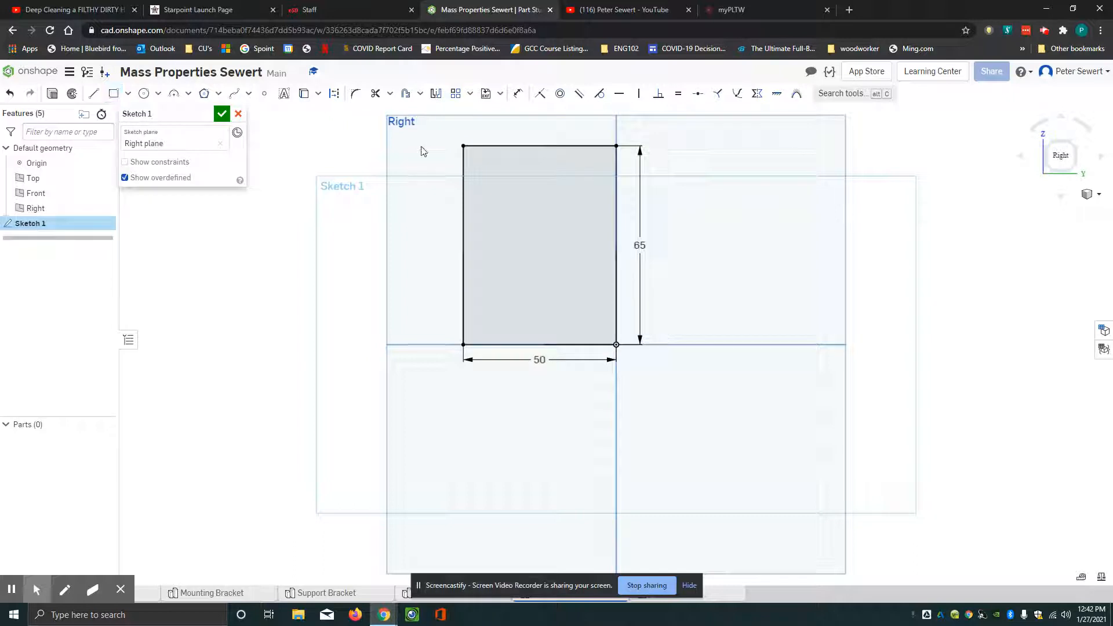
Offset the rectangle's right vertical edge 15 mm inward
{"action": "left_click", "coordinate": [405, 97]}
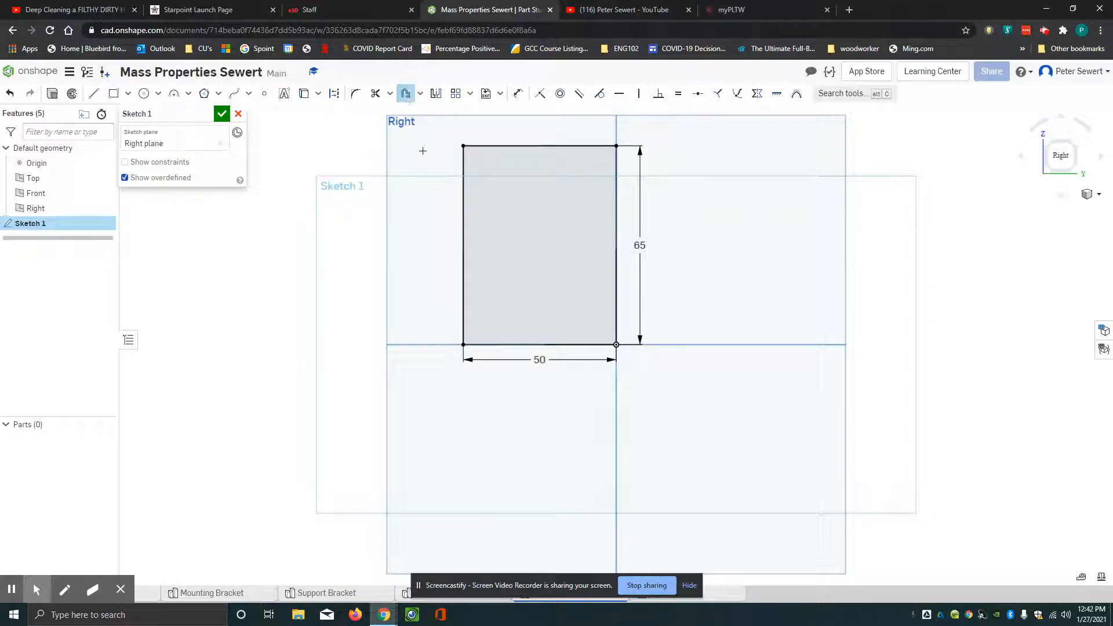
{"action": "left_click", "coordinate": [614, 224]}
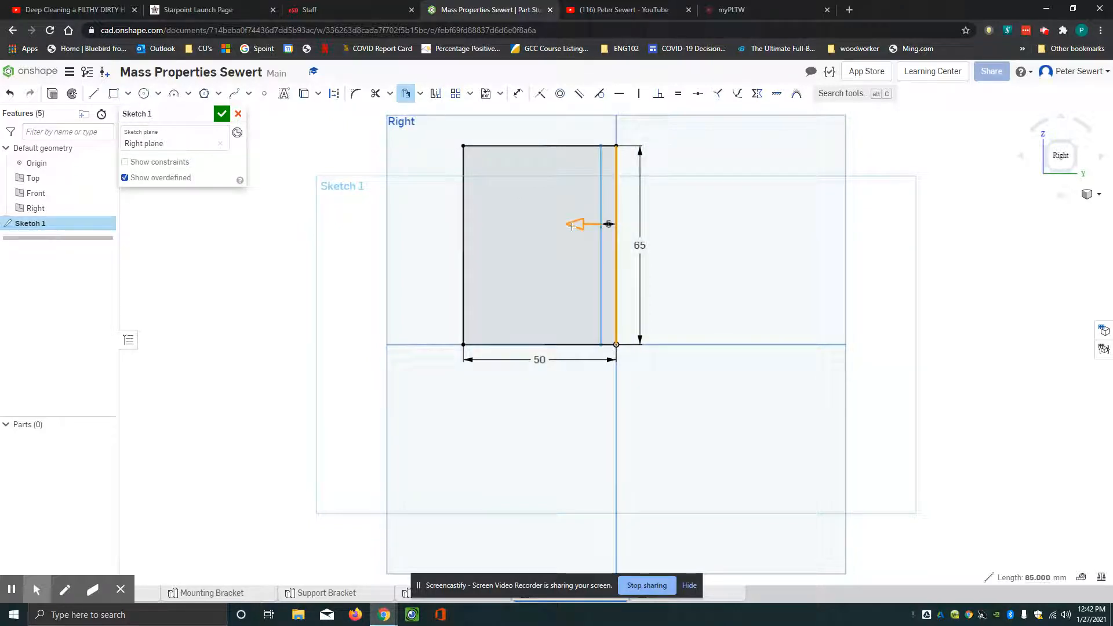
{"action": "left_click", "coordinate": [608, 224]}
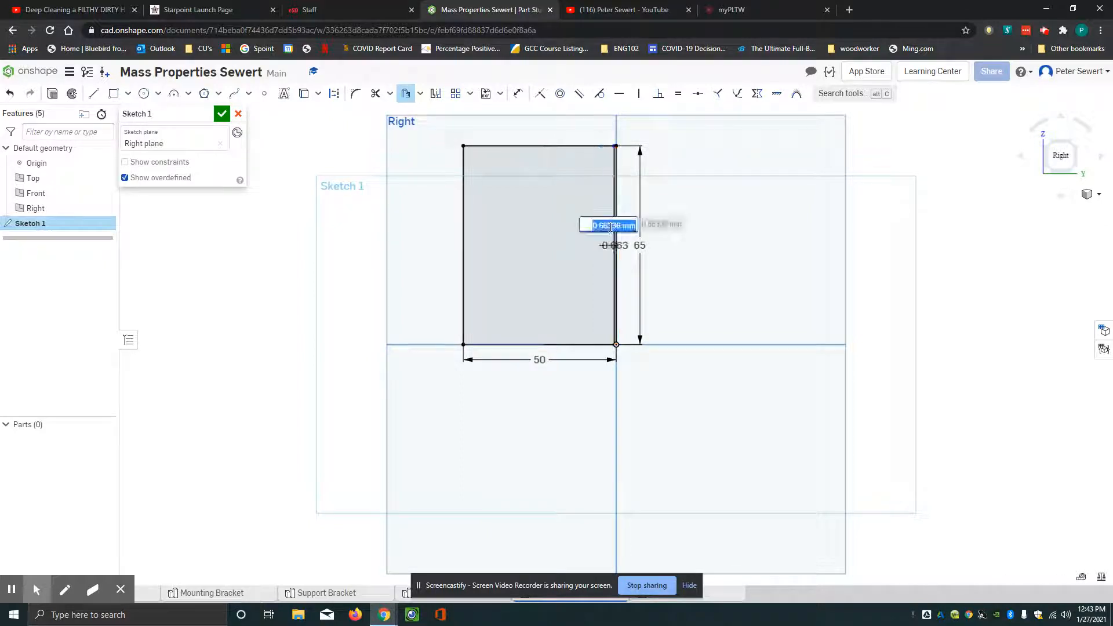
{"action": "type", "text": "15"}
{"action": "key", "text": "Return"}
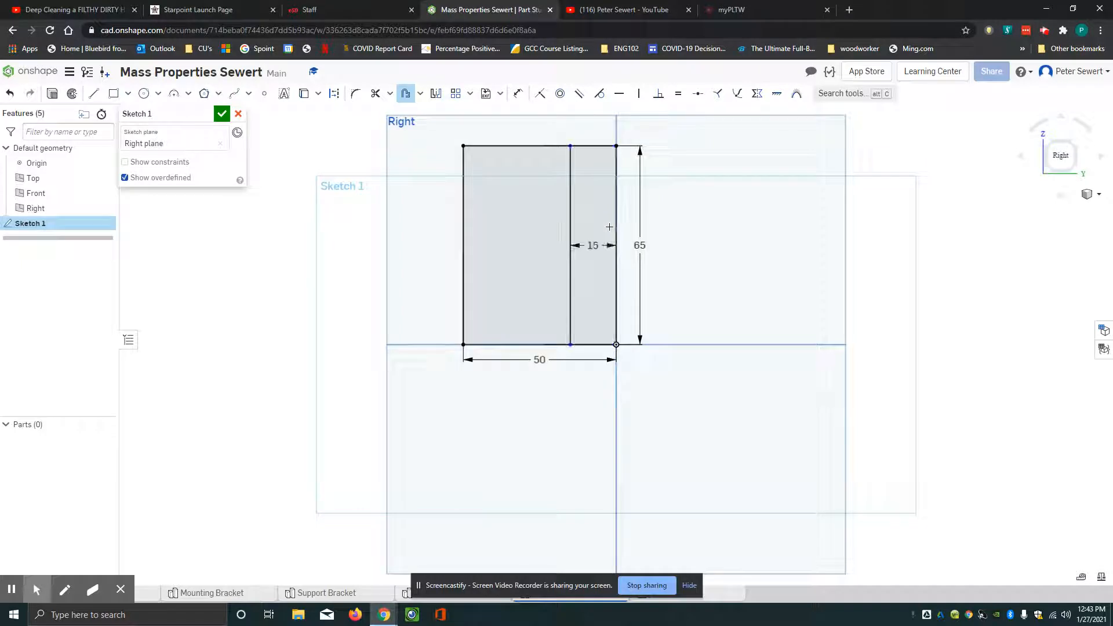
Offset the rectangle's bottom edge 15 mm upward
{"action": "left_click", "coordinate": [510, 343]}
{"action": "left_click", "coordinate": [513, 306]}
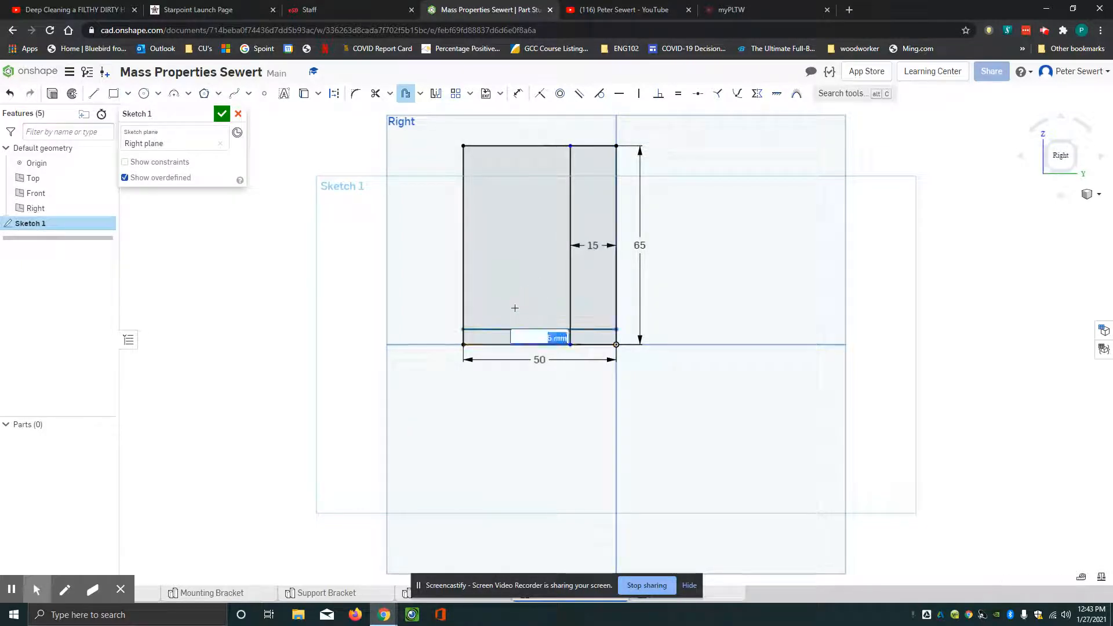
{"action": "type", "text": "15"}
{"action": "key", "text": "Return"}
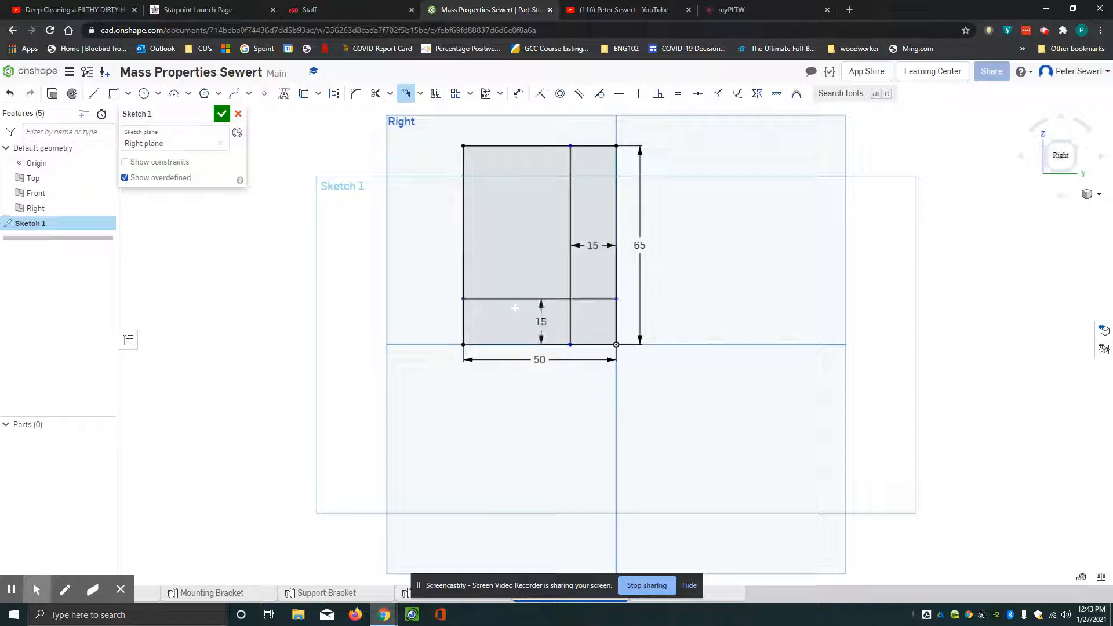
{"action": "key", "text": "Escape"}
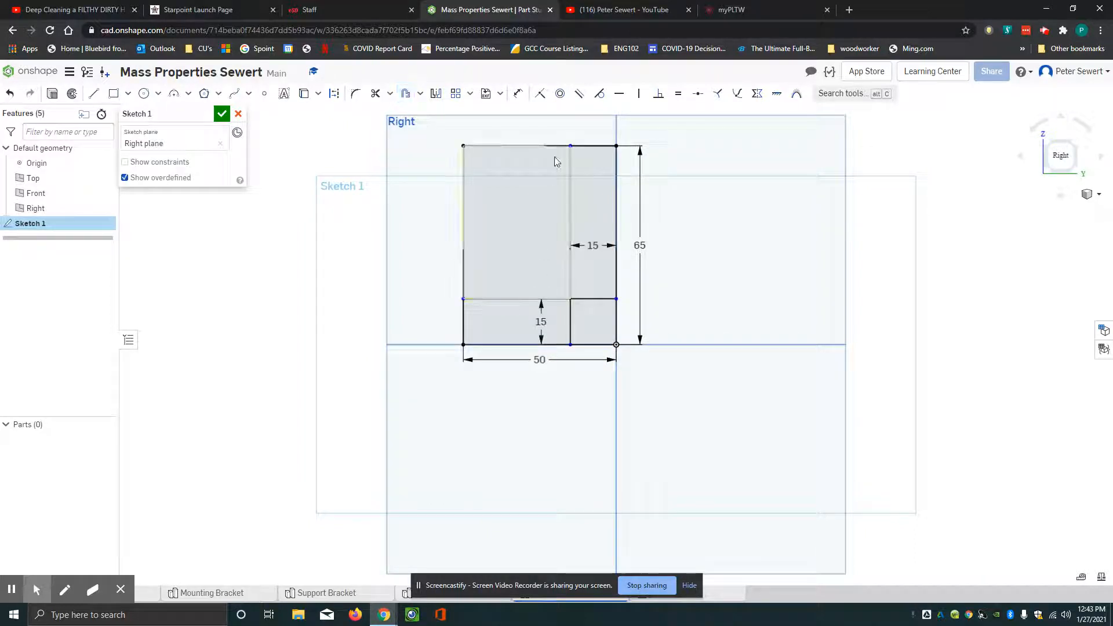
Trim the rectangle and offset lines to leave a closed L-shaped profile, and finish the sketch
{"action": "left_click", "coordinate": [376, 94]}
{"action": "left_click", "coordinate": [603, 299]}
{"action": "left_click", "coordinate": [573, 313]}
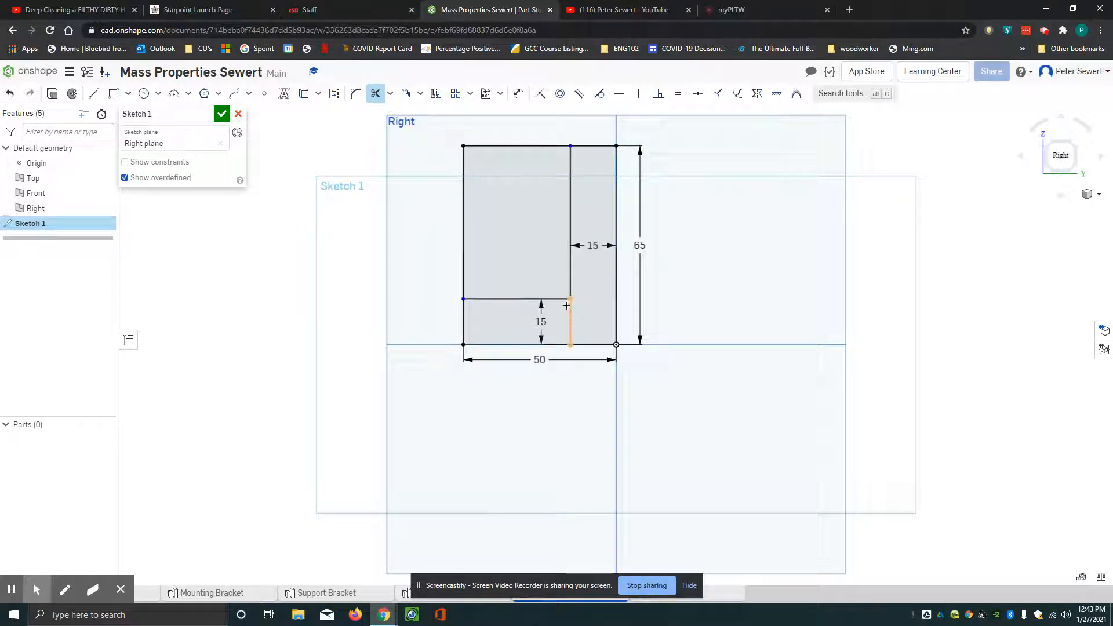
{"action": "left_click", "coordinate": [429, 203]}
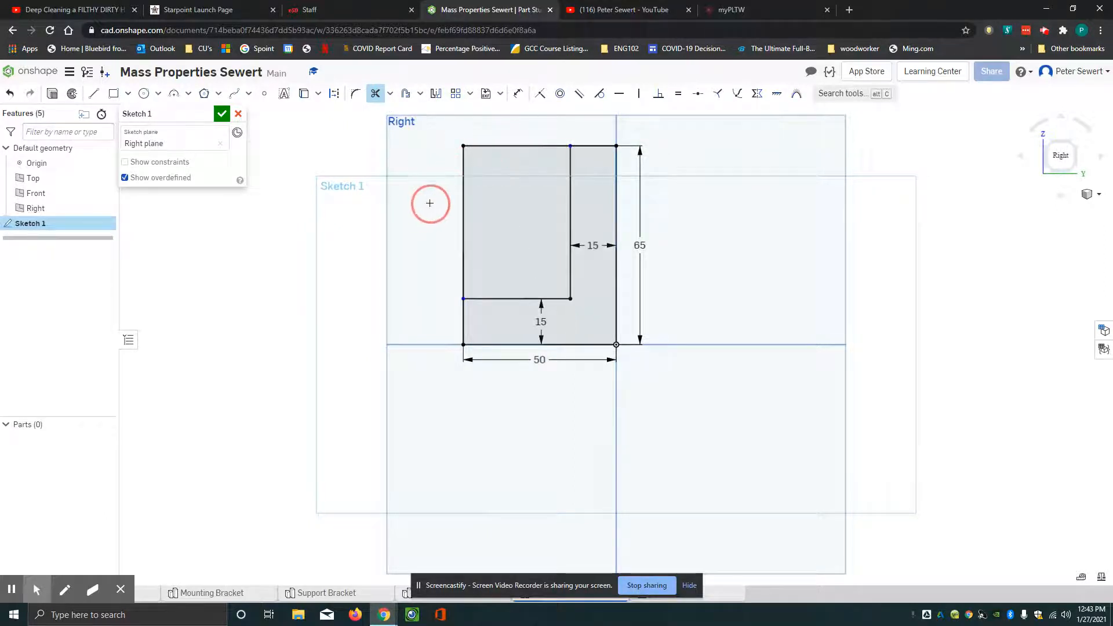
{"action": "left_click", "coordinate": [464, 168]}
{"action": "left_click", "coordinate": [487, 146]}
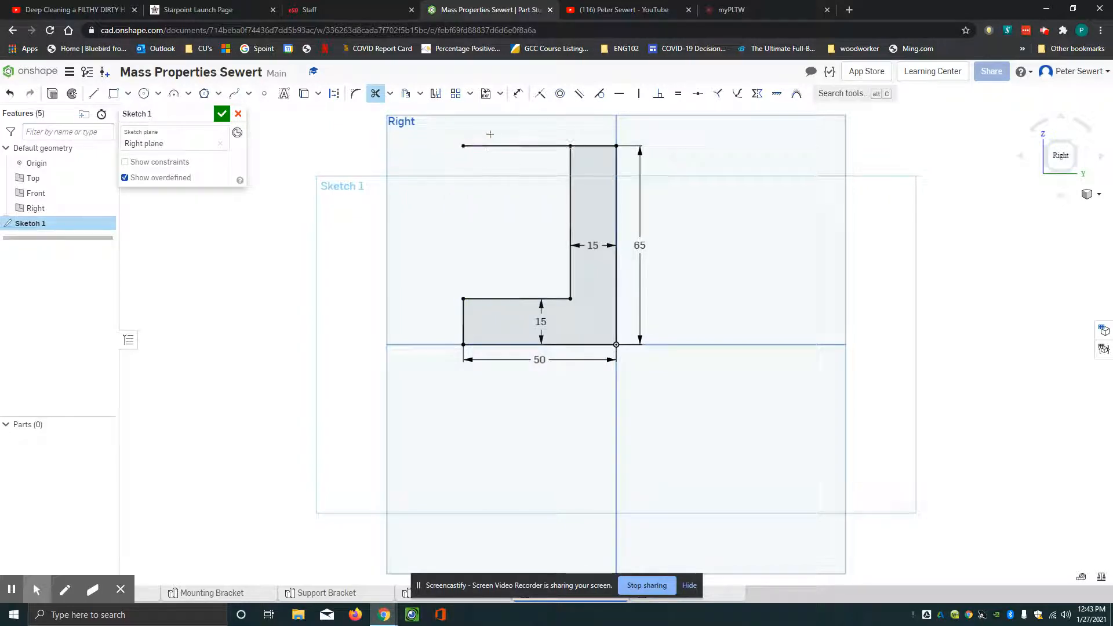
{"action": "key", "text": "Escape"}
{"action": "left_click", "coordinate": [222, 114]}
Extrude the L-shaped profile as a new solid with a blind depth of 100 mm
{"action": "right_click", "coordinate": [825, 238]}
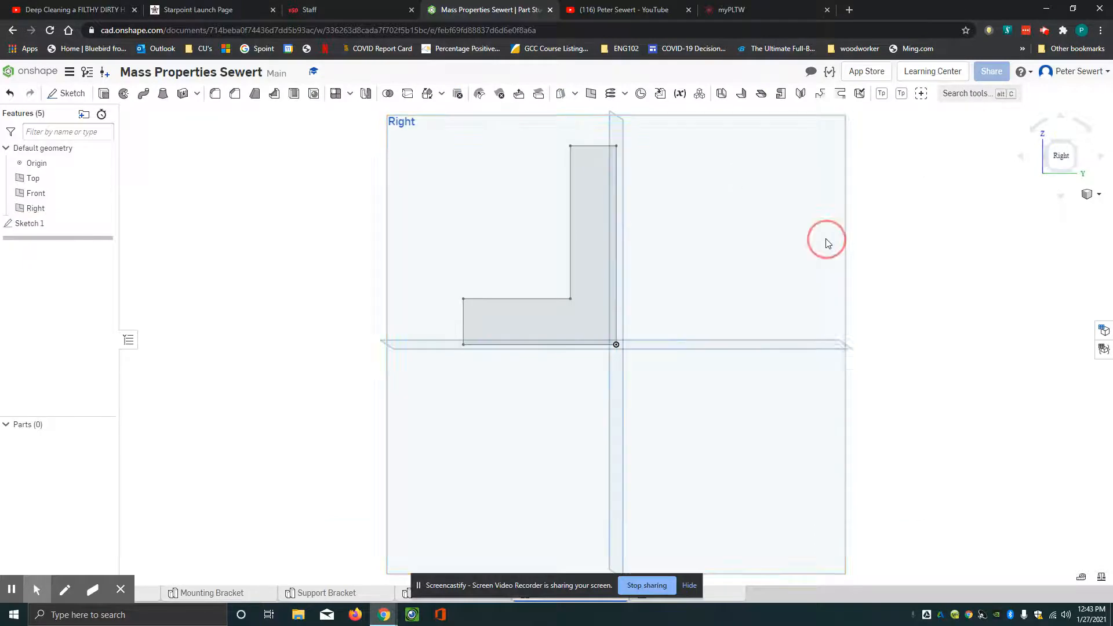
{"action": "left_click", "coordinate": [859, 402]}
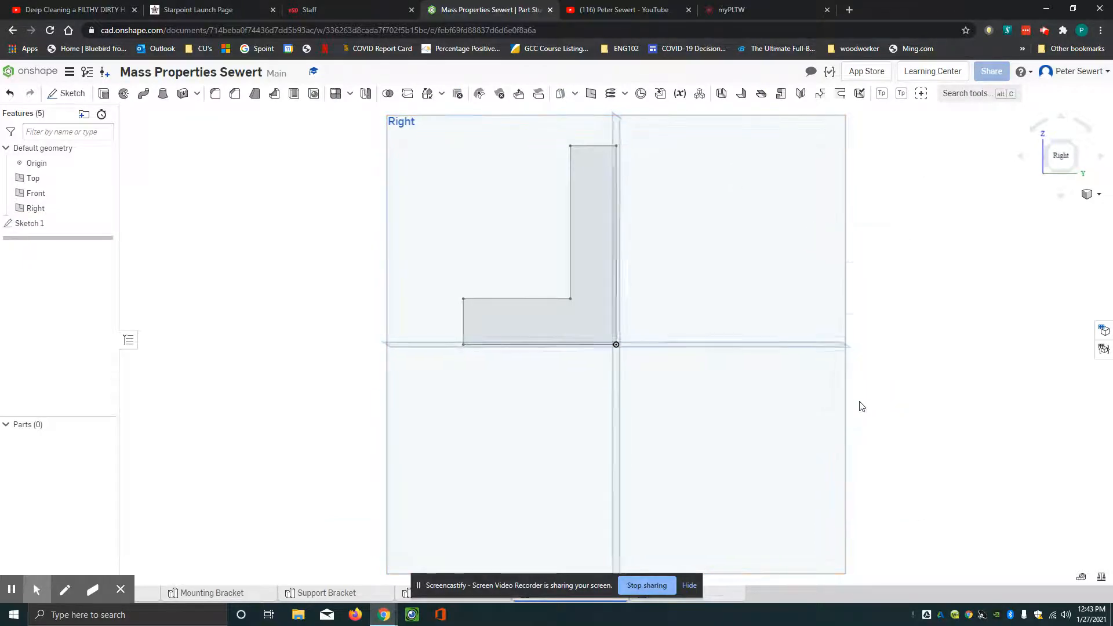
{"action": "left_click", "coordinate": [1085, 195]}
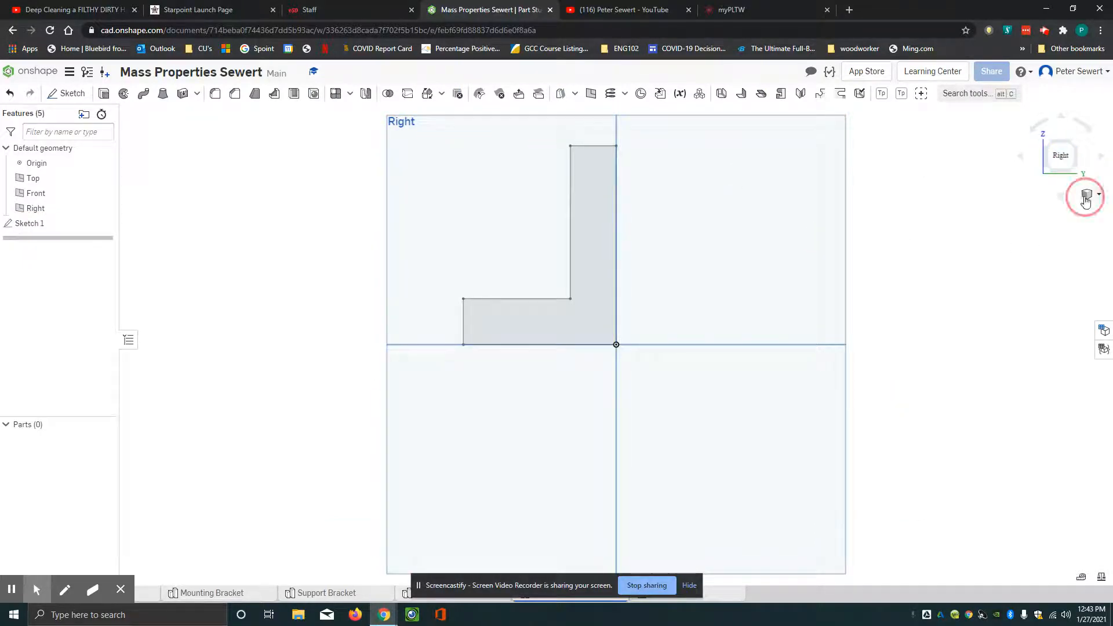
{"action": "left_click", "coordinate": [1053, 210]}
{"action": "left_click", "coordinate": [427, 346]}
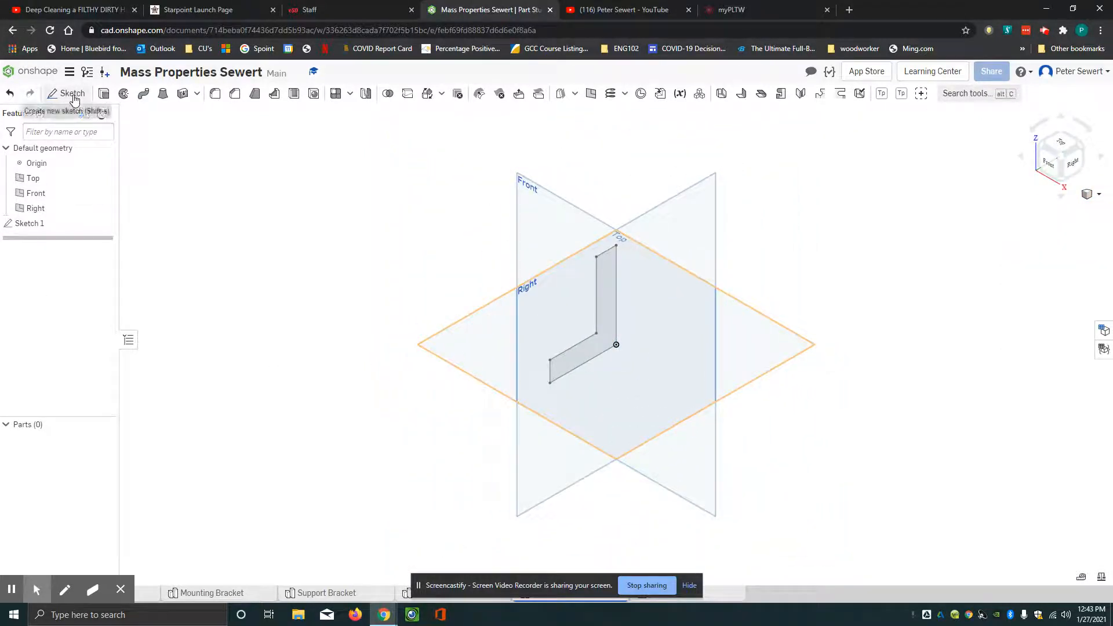
{"action": "left_click", "coordinate": [104, 93]}
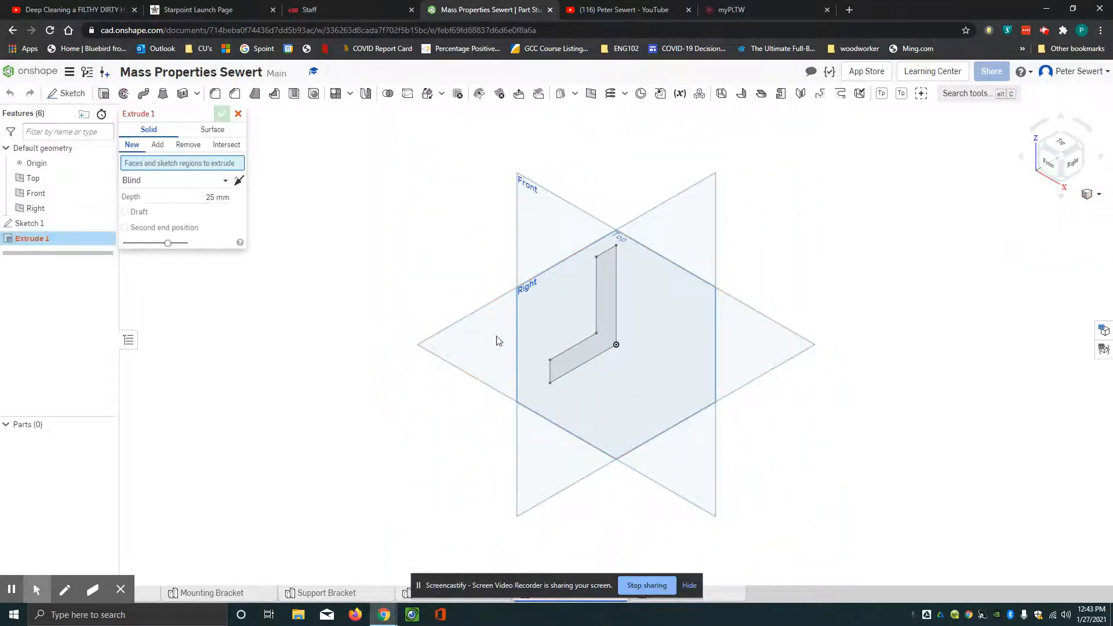
{"action": "left_click", "coordinate": [568, 365]}
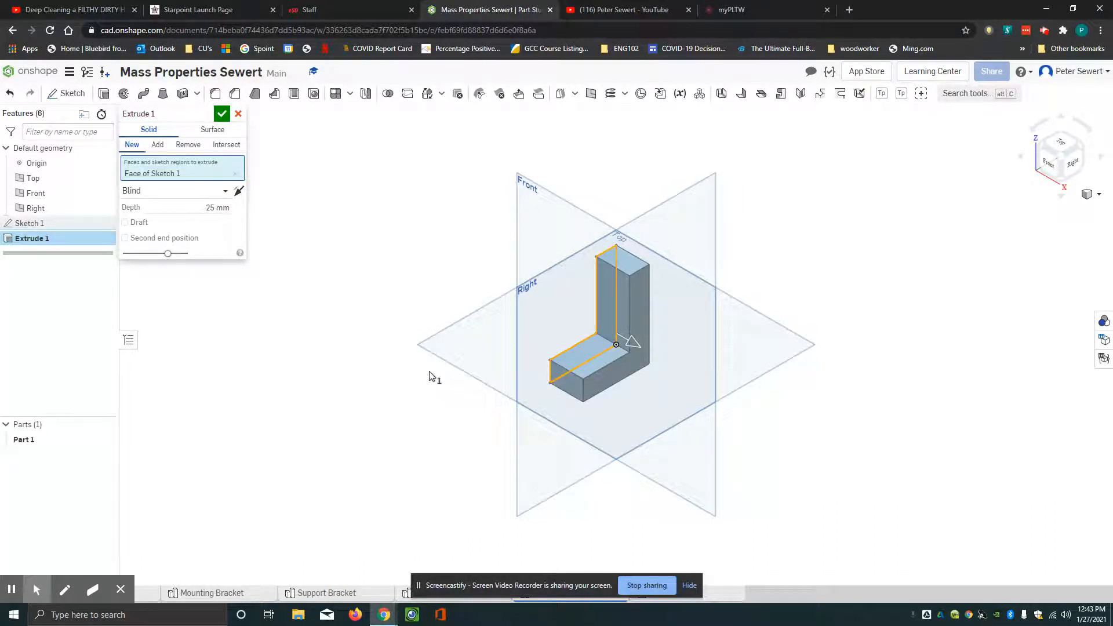
{"action": "left_click", "coordinate": [199, 204]}
{"action": "type", "text": "100"}
{"action": "key", "text": "Return"}
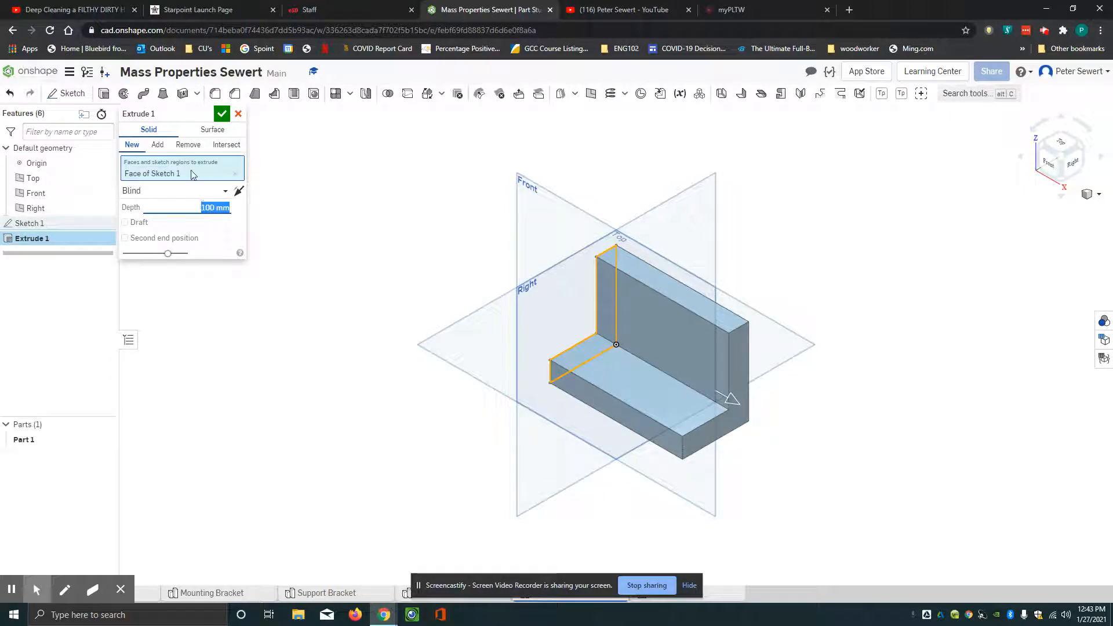
{"action": "left_click", "coordinate": [222, 114]}
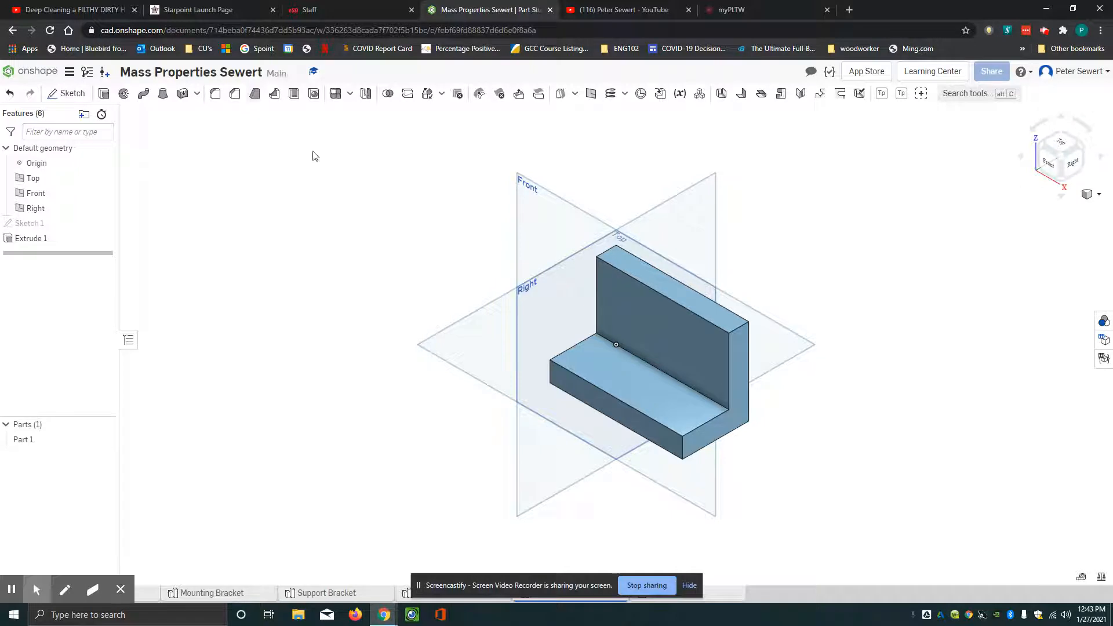
Hide the default planes and start a sketch on the front face of the upright wall, viewed from the front
{"action": "key", "text": "p"}
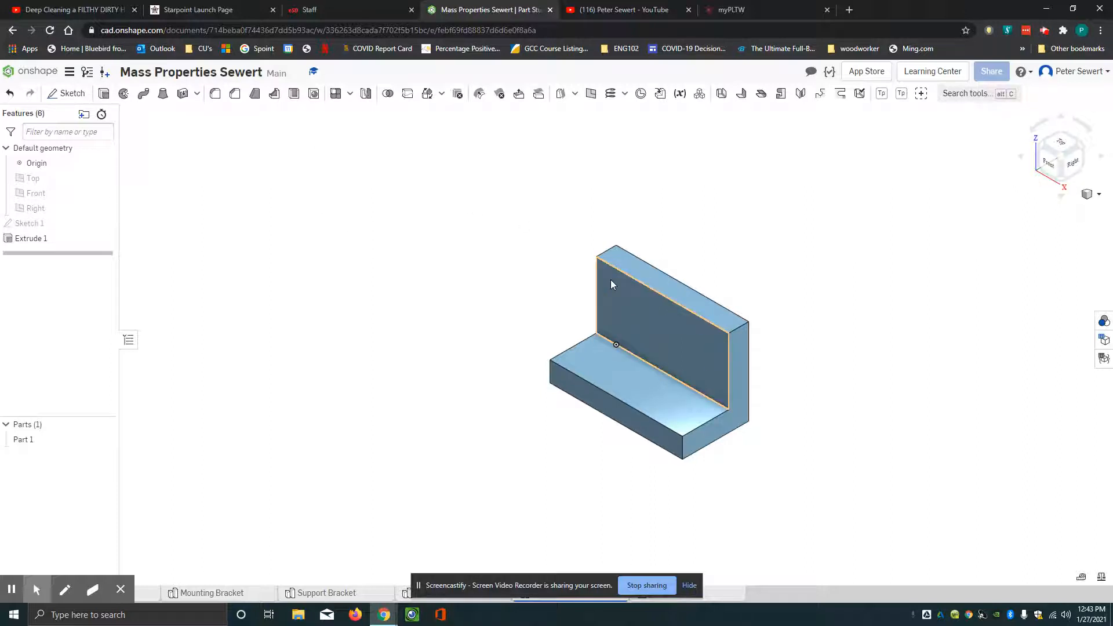
{"action": "left_click", "coordinate": [66, 93]}
{"action": "left_click", "coordinate": [701, 332]}
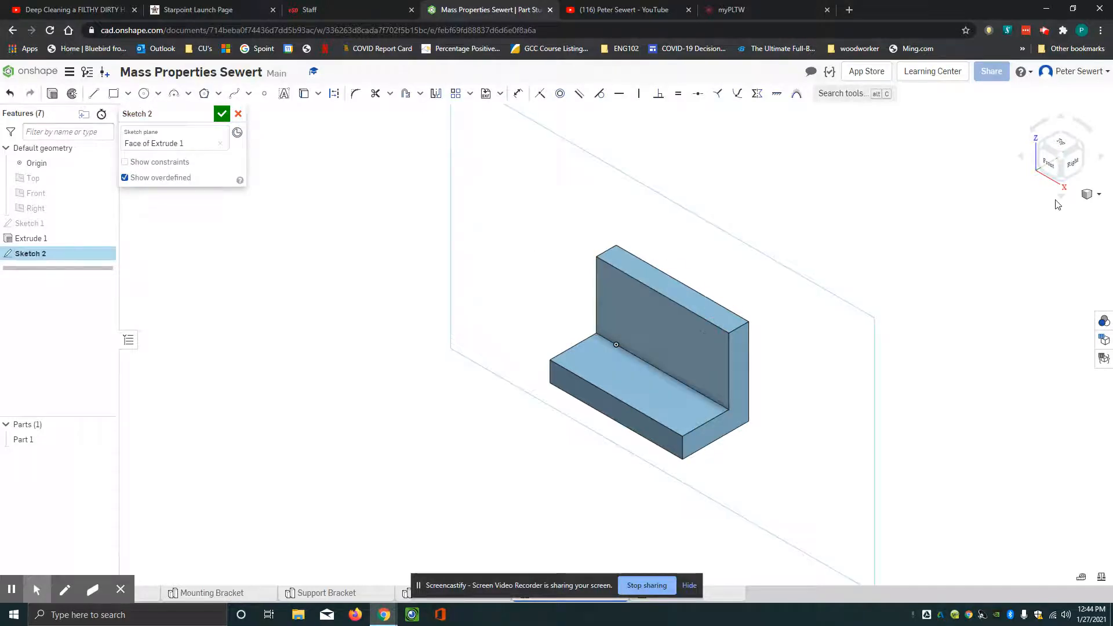
{"action": "left_click", "coordinate": [1047, 167]}
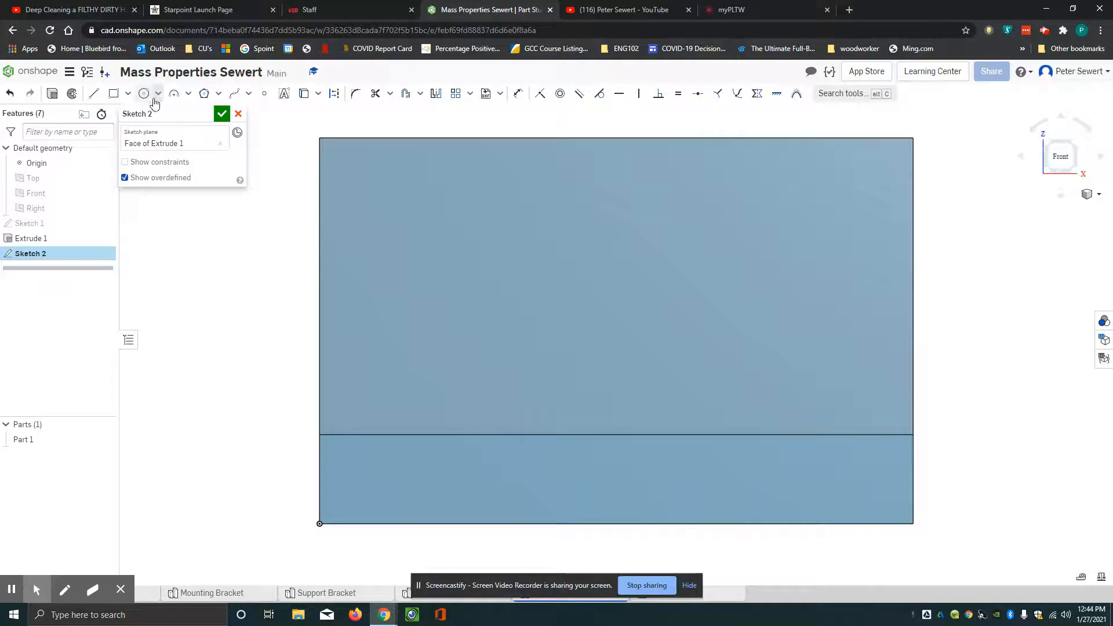
Sketch a full-height corner rectangle on the wall face, about 31 mm from its left edge and 29 mm from its right edge
{"action": "left_click", "coordinate": [113, 94]}
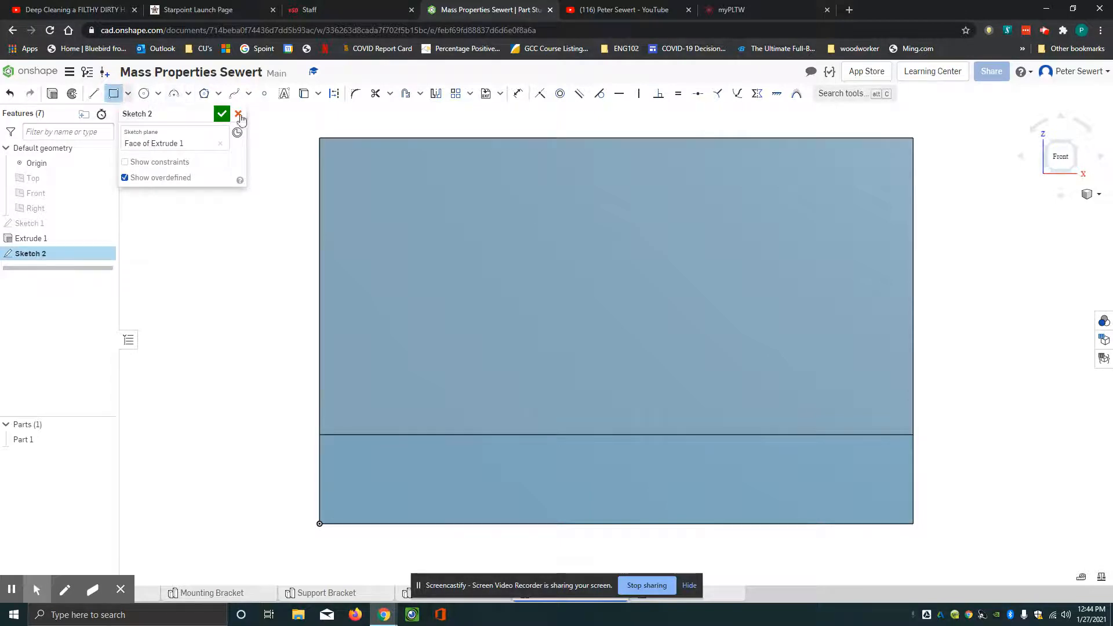
{"action": "left_click", "coordinate": [506, 137]}
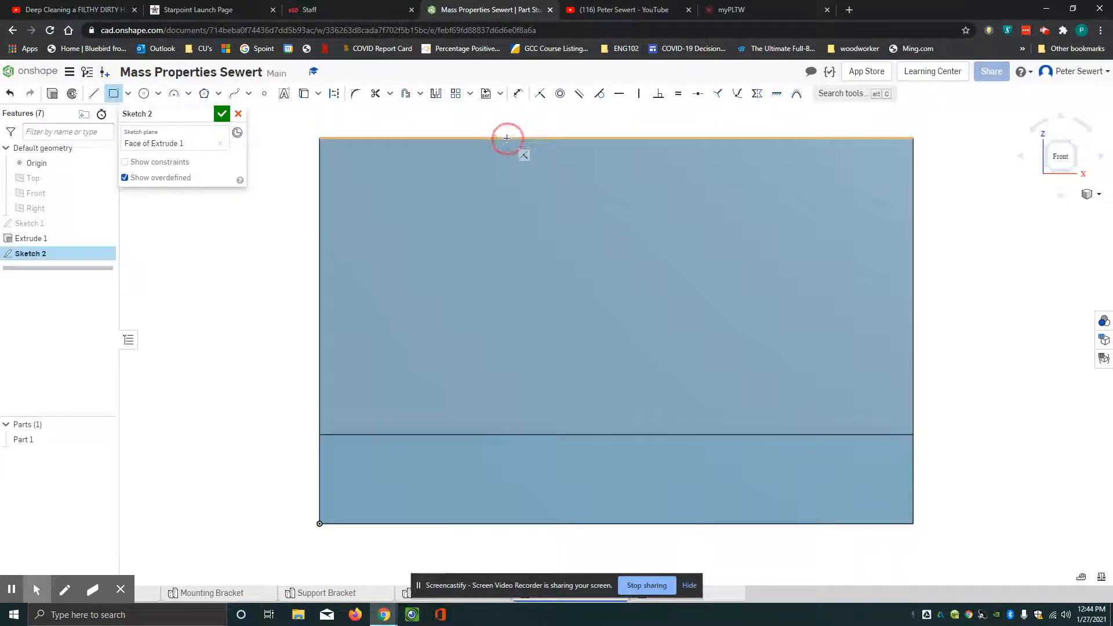
{"action": "left_click", "coordinate": [741, 433]}
{"action": "key", "text": "Escape"}
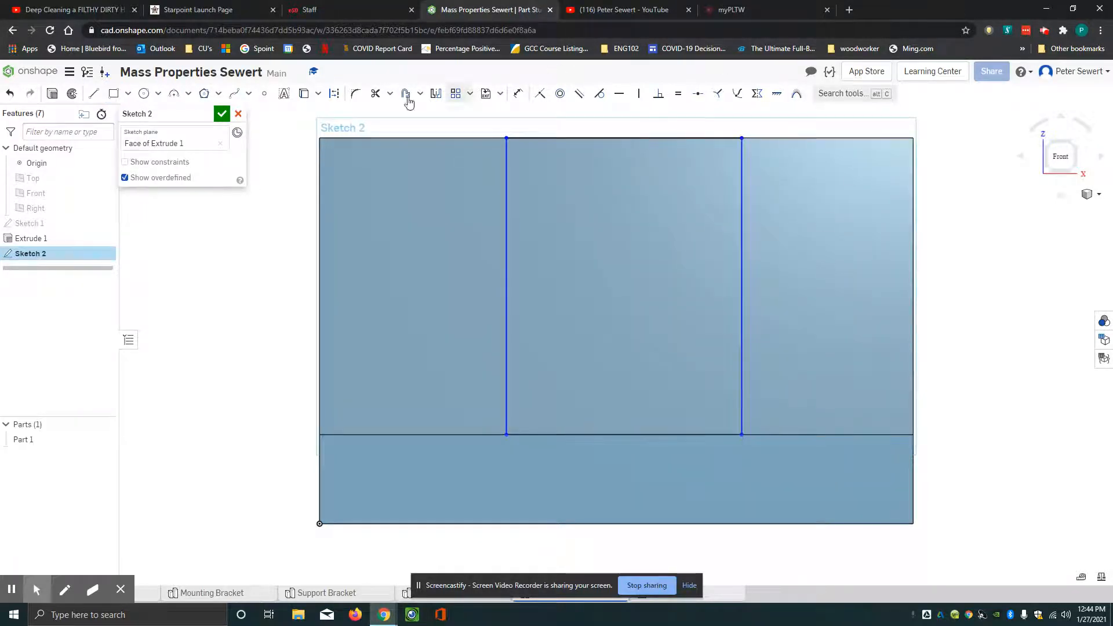
Dimension the rectangle's right side 30 mm from the part's right edge
{"action": "left_click", "coordinate": [519, 95]}
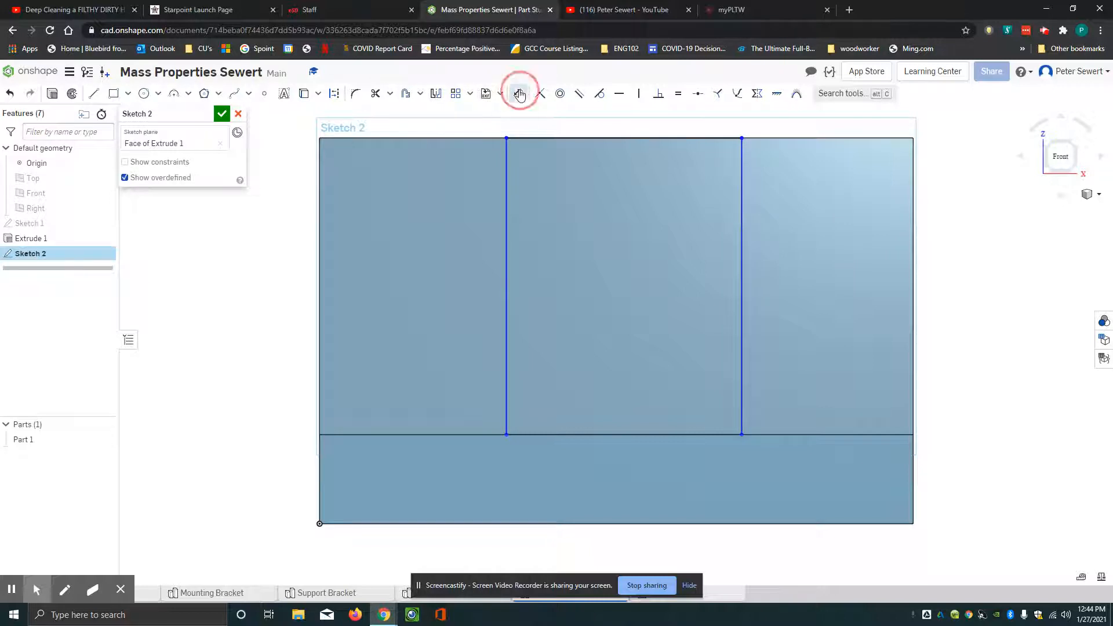
{"action": "left_click", "coordinate": [744, 348]}
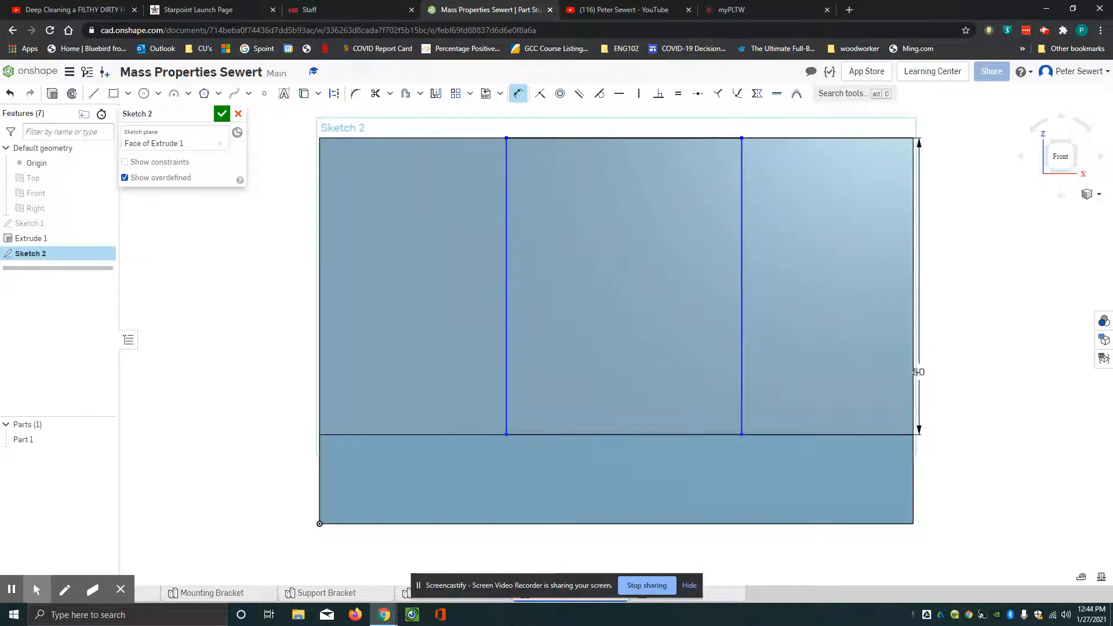
{"action": "left_click", "coordinate": [913, 373]}
{"action": "left_click", "coordinate": [847, 483]}
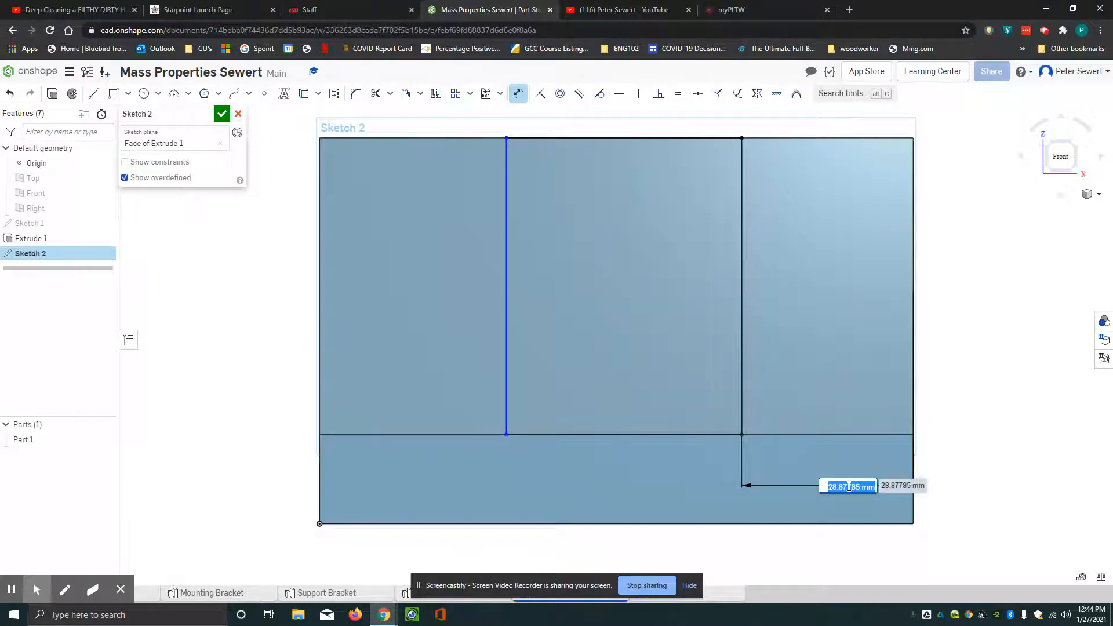
{"action": "type", "text": "30"}
{"action": "key", "text": "Return"}
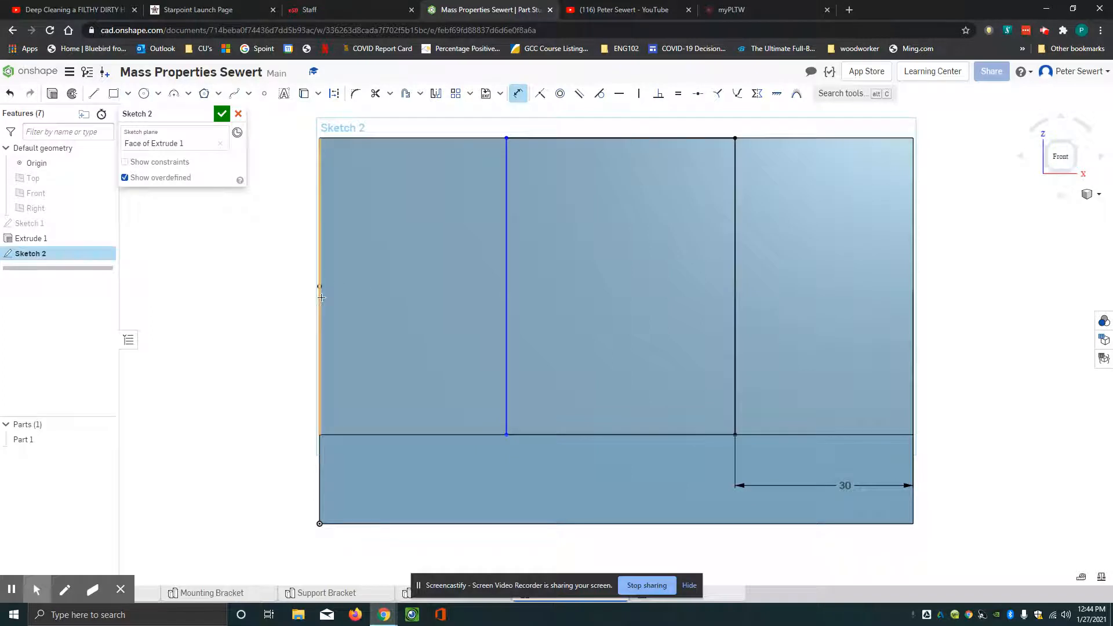
Dimension the rectangle's left side 30 mm from the part's left edge, and finish the sketch
{"action": "left_click", "coordinate": [507, 250]}
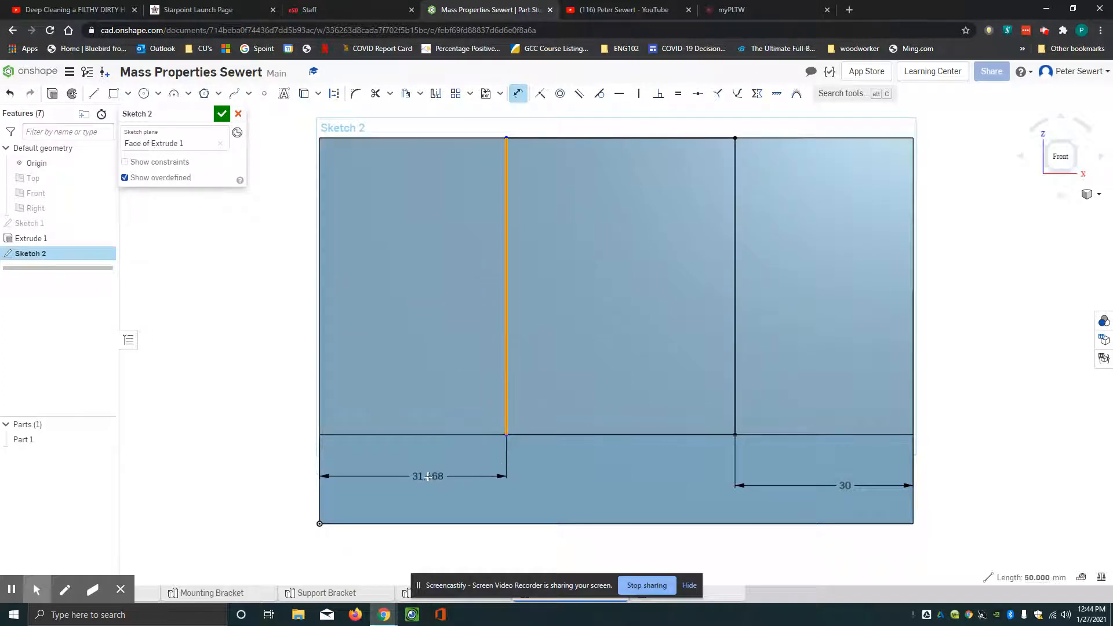
{"action": "left_click", "coordinate": [428, 476]}
{"action": "type", "text": "30"}
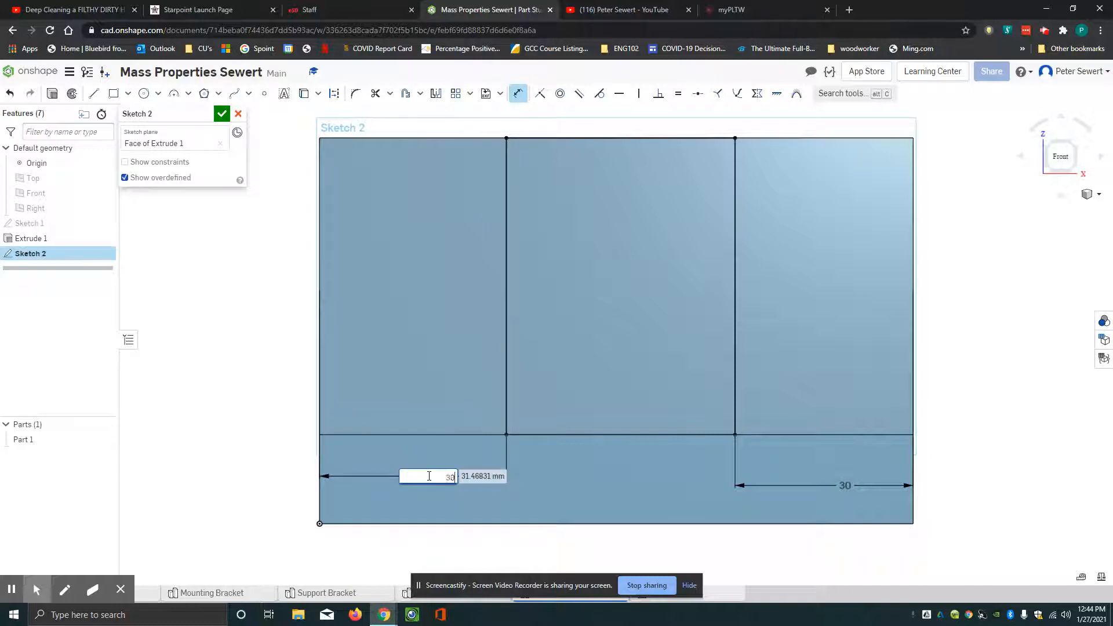
{"action": "key", "text": "Return"}
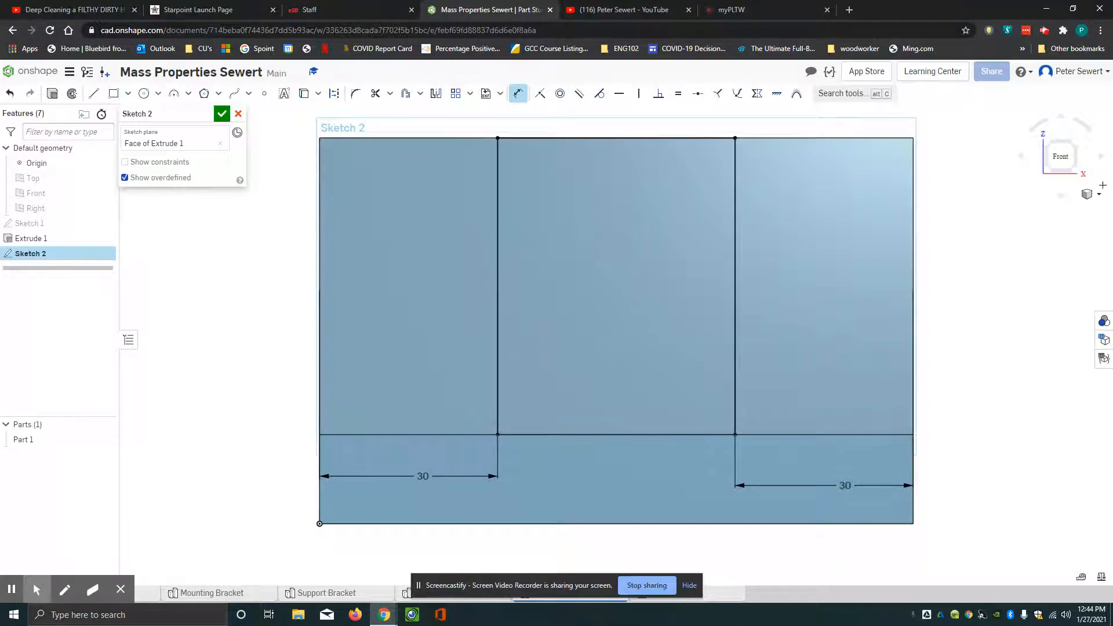
{"action": "left_click", "coordinate": [221, 114]}
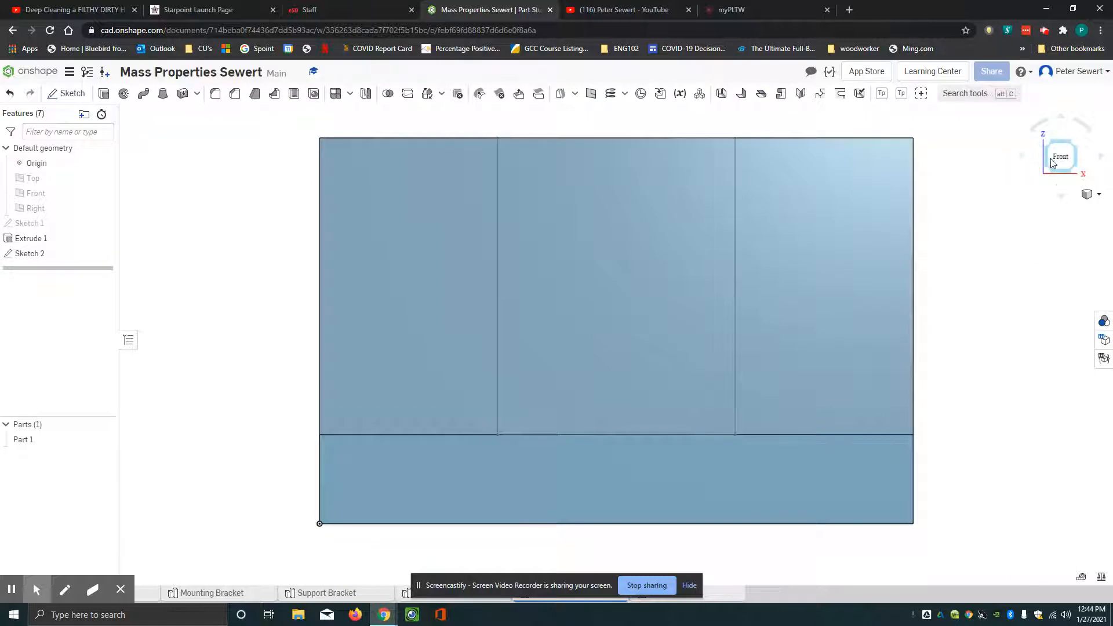
Extrude the middle rectangle outward from the wall by 46-15 mm, adding it to the existing part
{"action": "left_click", "coordinate": [1088, 195]}
{"action": "left_click", "coordinate": [1074, 210]}
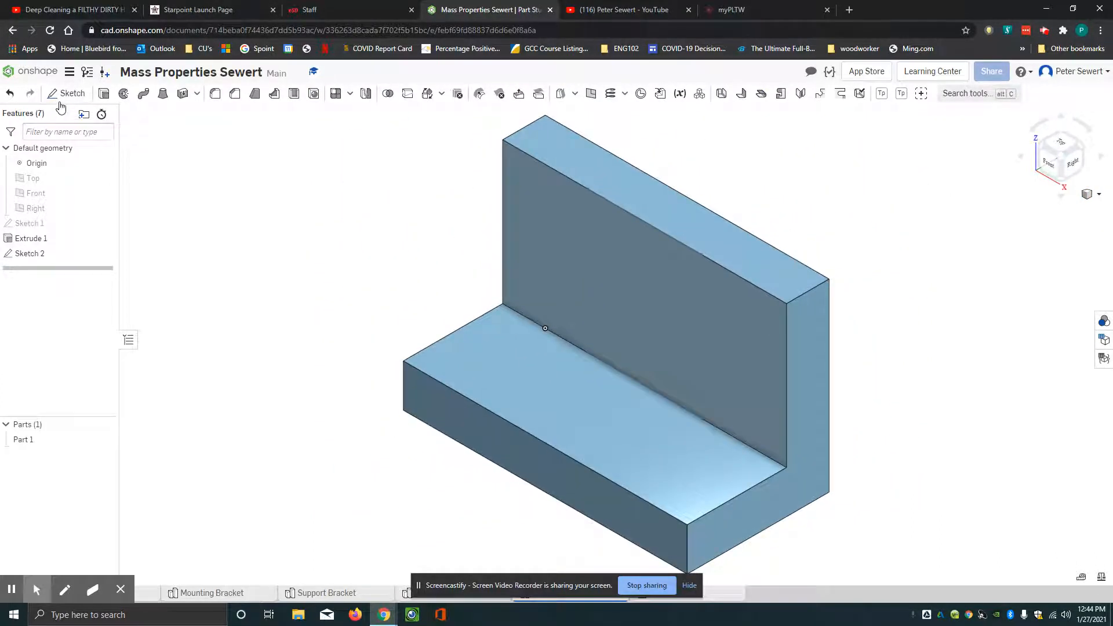
{"action": "left_click", "coordinate": [104, 93]}
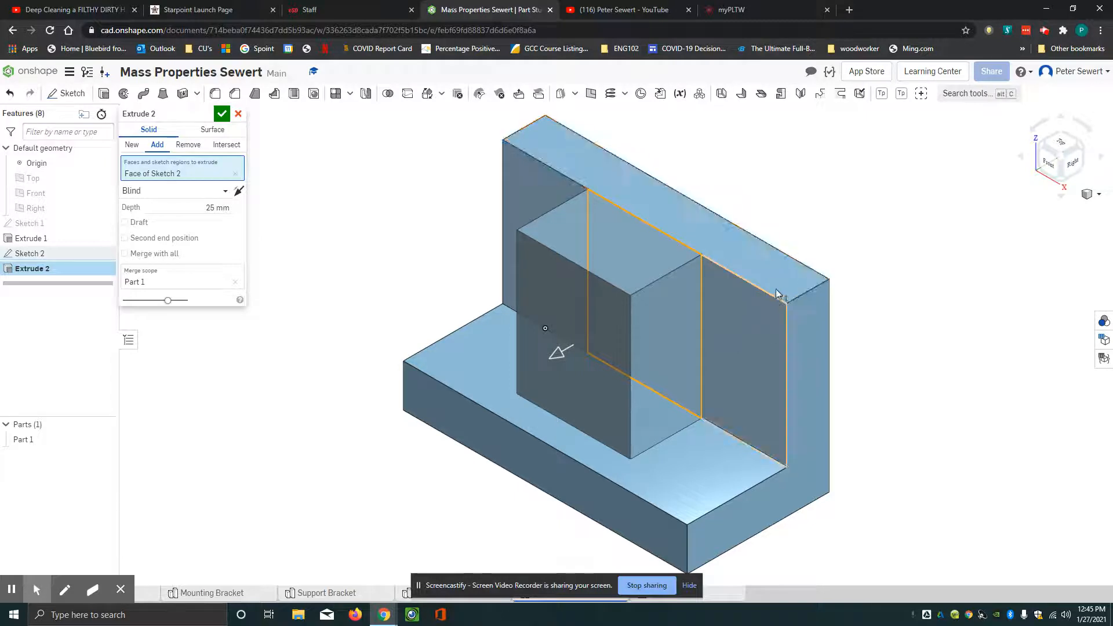
{"action": "left_click", "coordinate": [198, 210]}
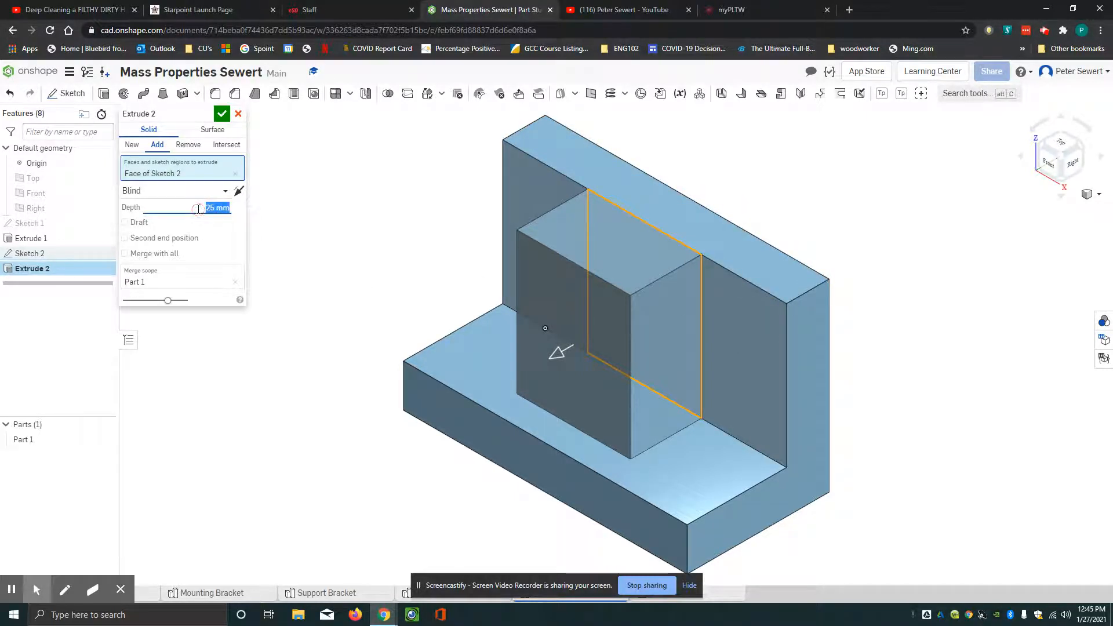
{"action": "type", "text": "46-15"}
{"action": "key", "text": "Return"}
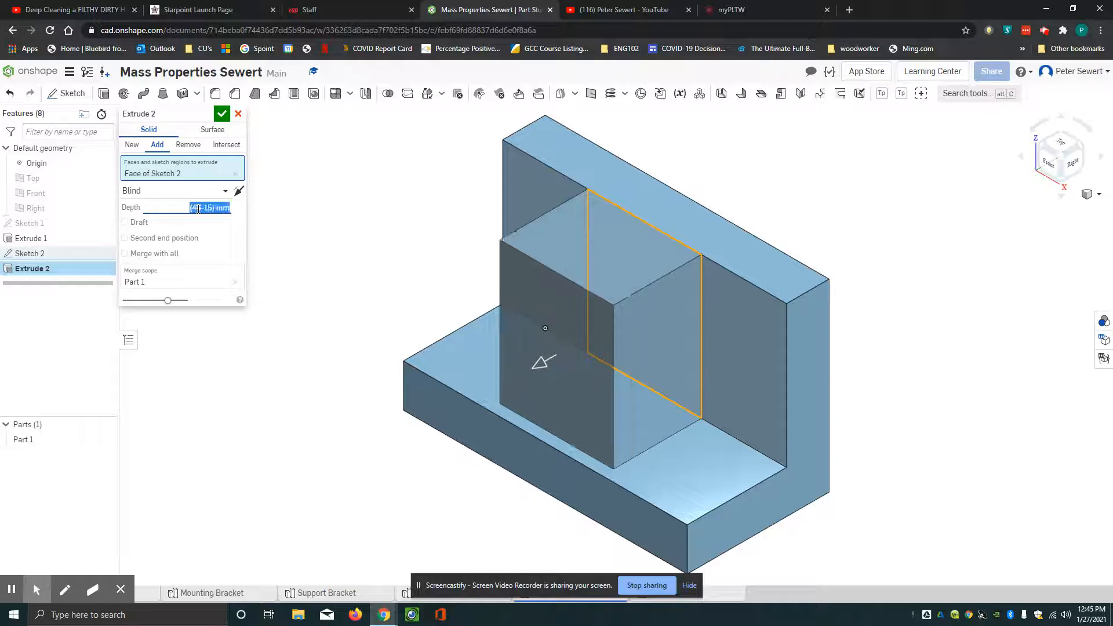
{"action": "left_click", "coordinate": [222, 113]}
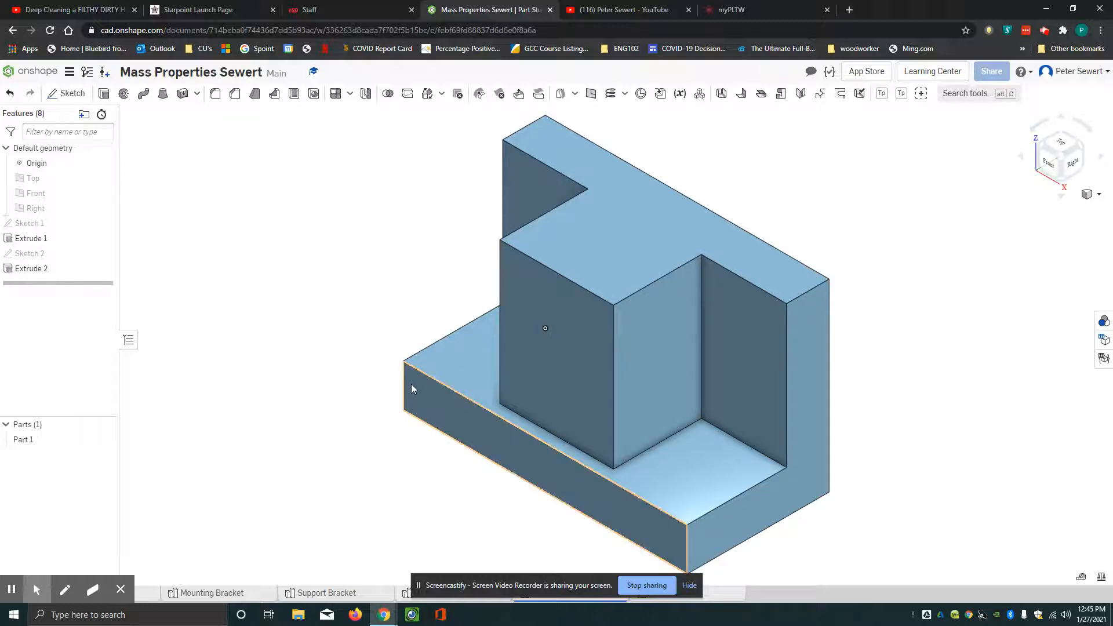
Sketch a 24 mm diameter circle on the central block's front face, vertically aligned with the midpoint of its top edge
{"action": "left_click", "coordinate": [67, 93]}
{"action": "left_click", "coordinate": [563, 335]}
{"action": "left_click", "coordinate": [898, 324]}
{"action": "right_click", "coordinate": [898, 323]}
{"action": "left_click", "coordinate": [917, 409]}
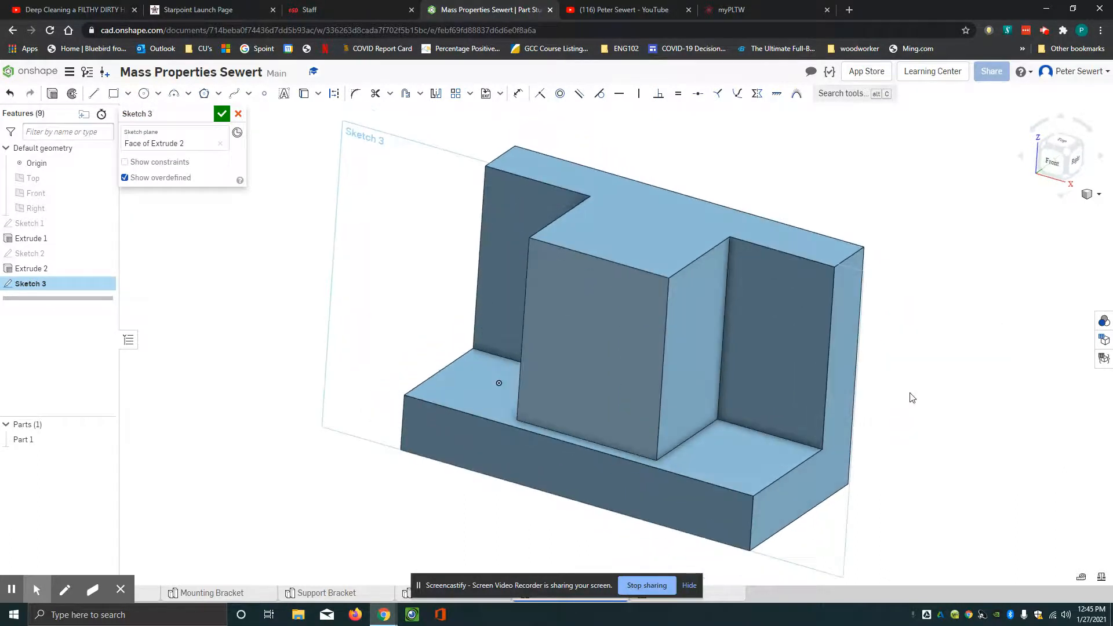
{"action": "left_click", "coordinate": [143, 93]}
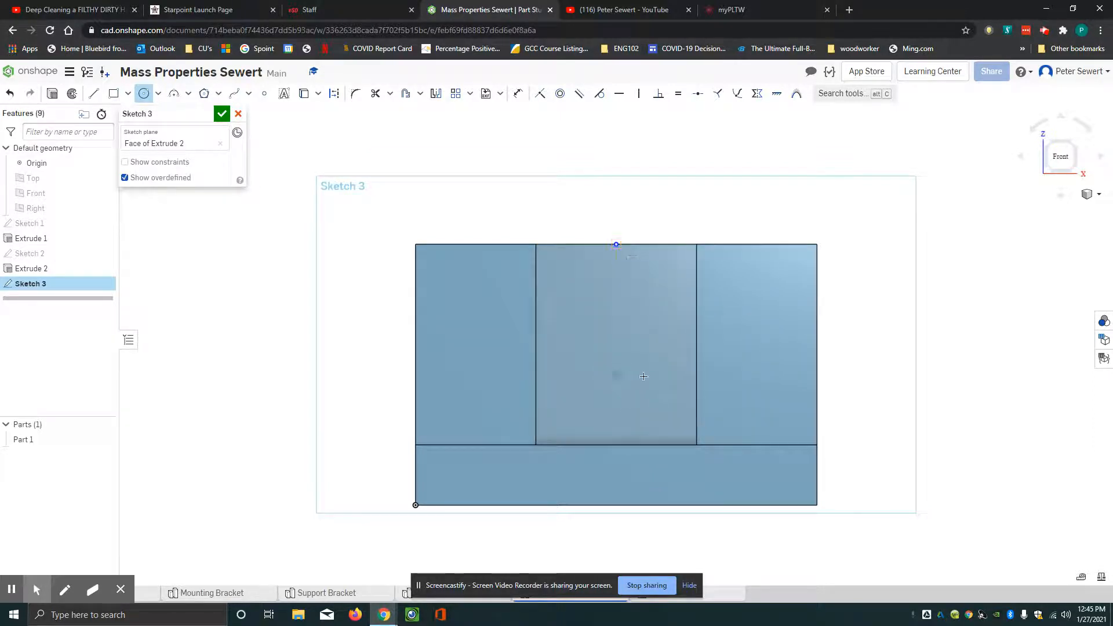
{"action": "left_click", "coordinate": [670, 377]}
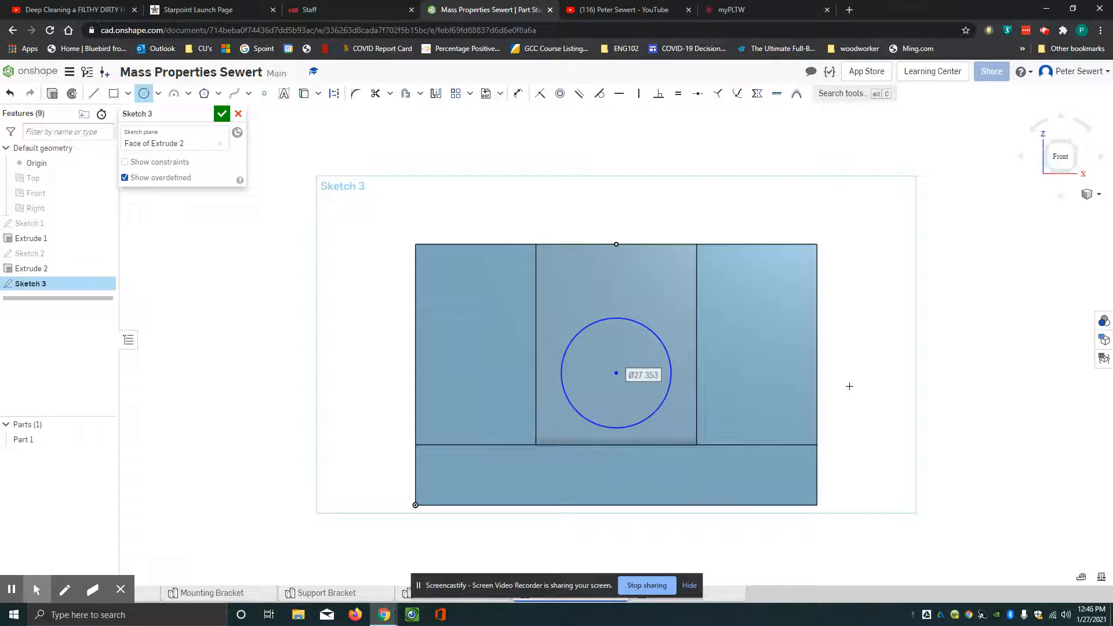
{"action": "type", "text": "24"}
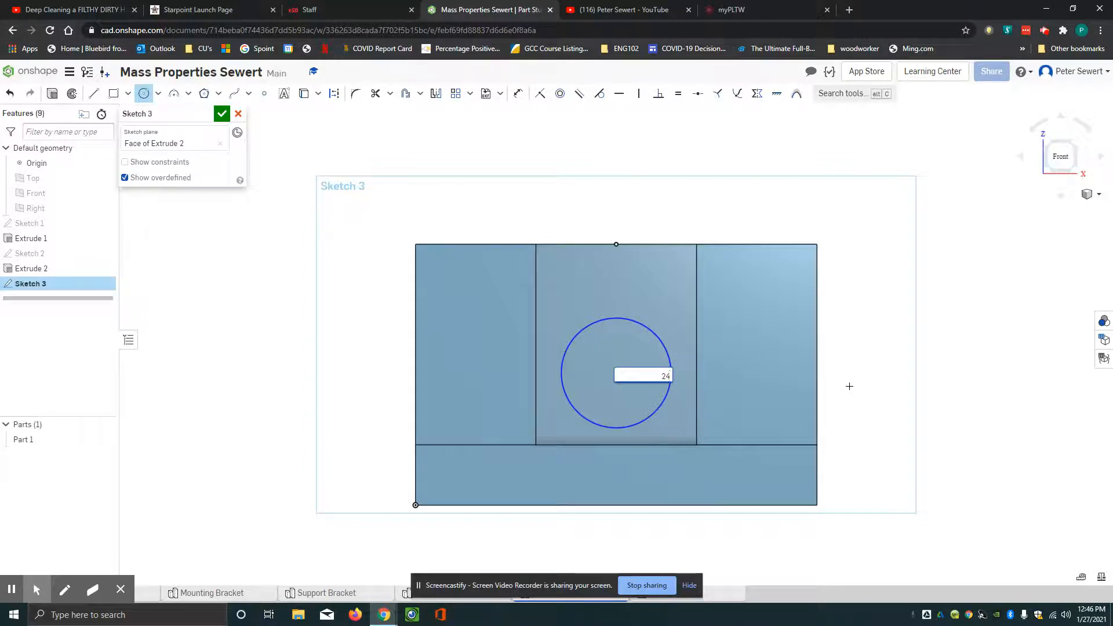
{"action": "key", "text": "Return"}
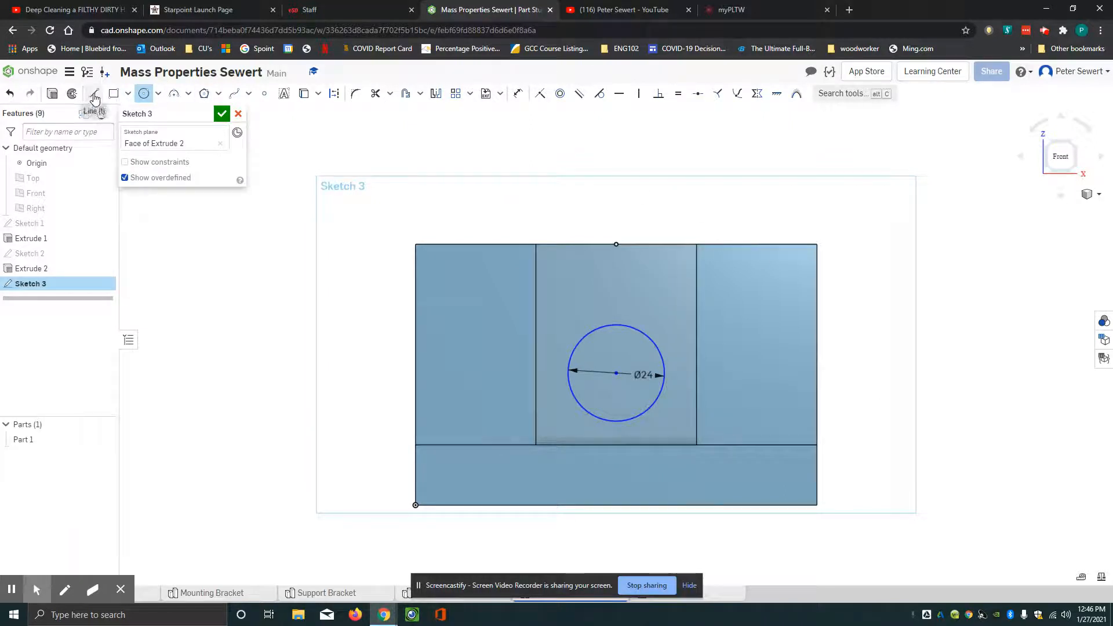
{"action": "left_click", "coordinate": [127, 94]}
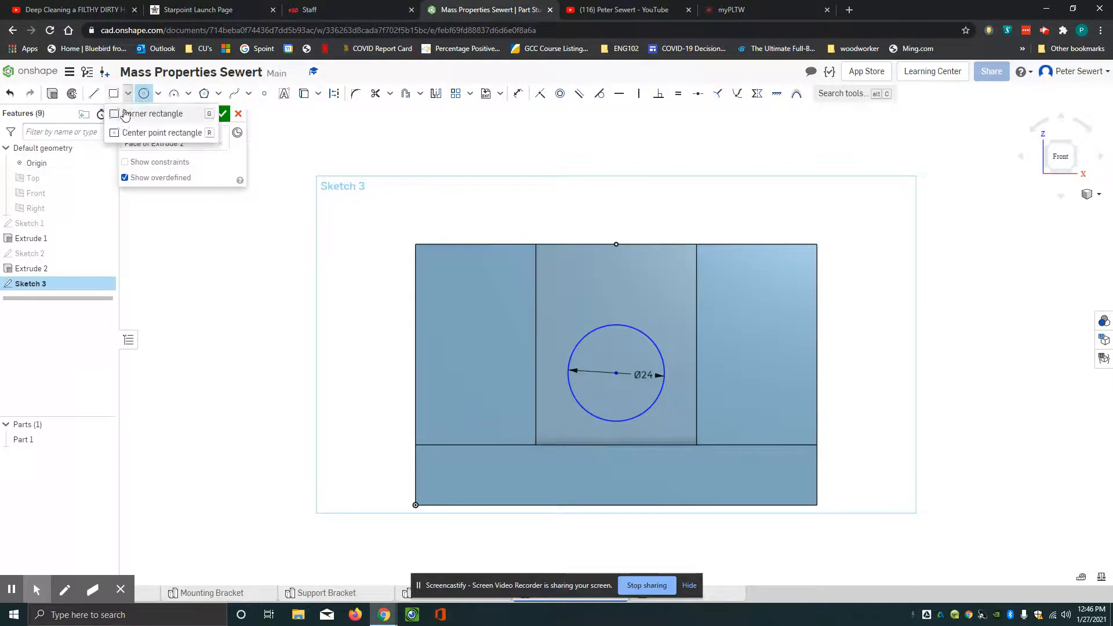
{"action": "left_click", "coordinate": [131, 133]}
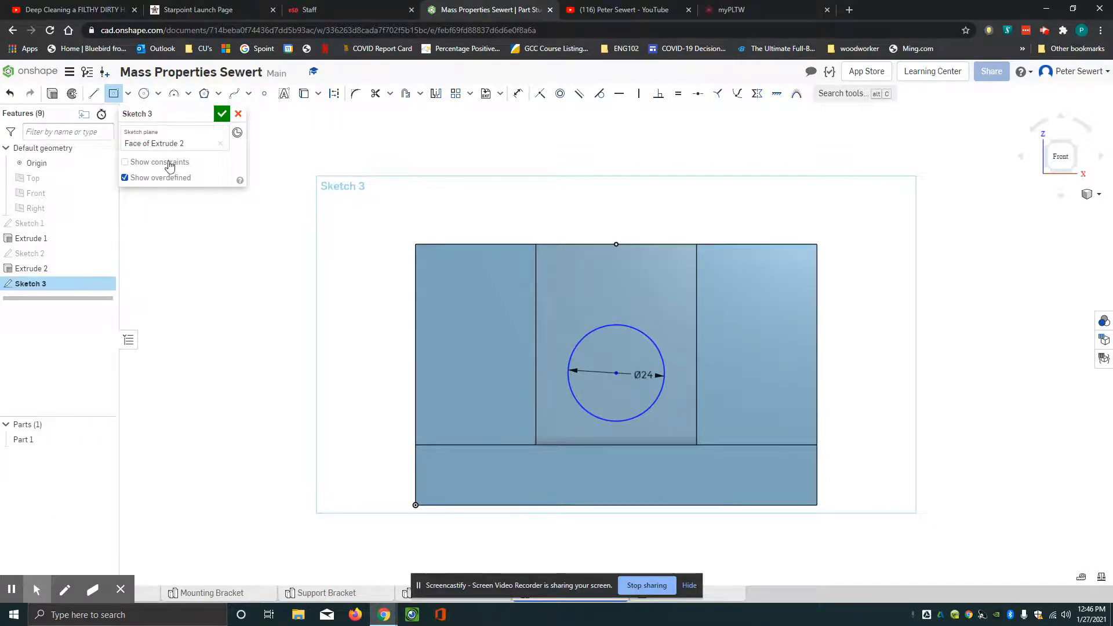
{"action": "left_click", "coordinate": [616, 372]}
{"action": "key", "text": "Escape"}
Sketch connected lines from the circle's right side up to the block's top edge, along that edge, and down to the circle's left side
{"action": "left_click", "coordinate": [95, 94]}
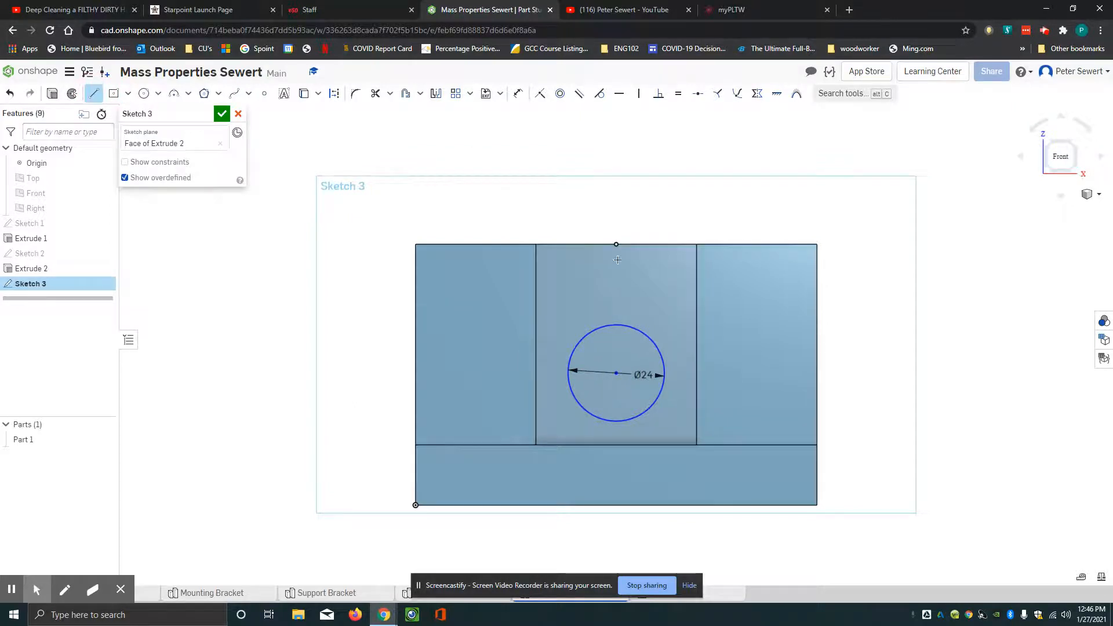
{"action": "left_click", "coordinate": [665, 366]}
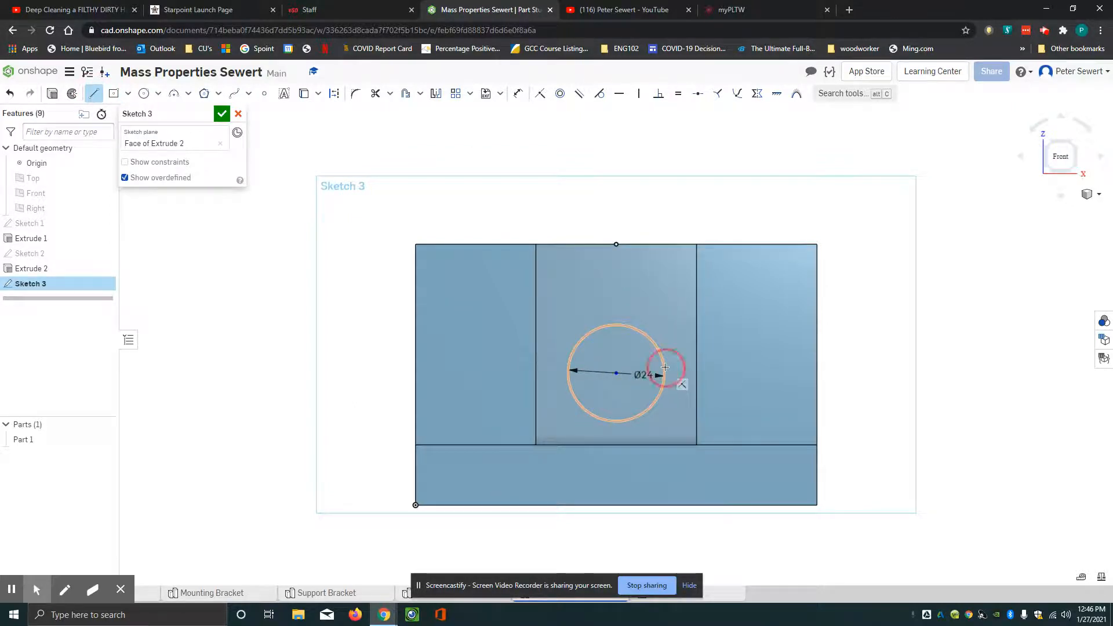
{"action": "left_click", "coordinate": [664, 244]}
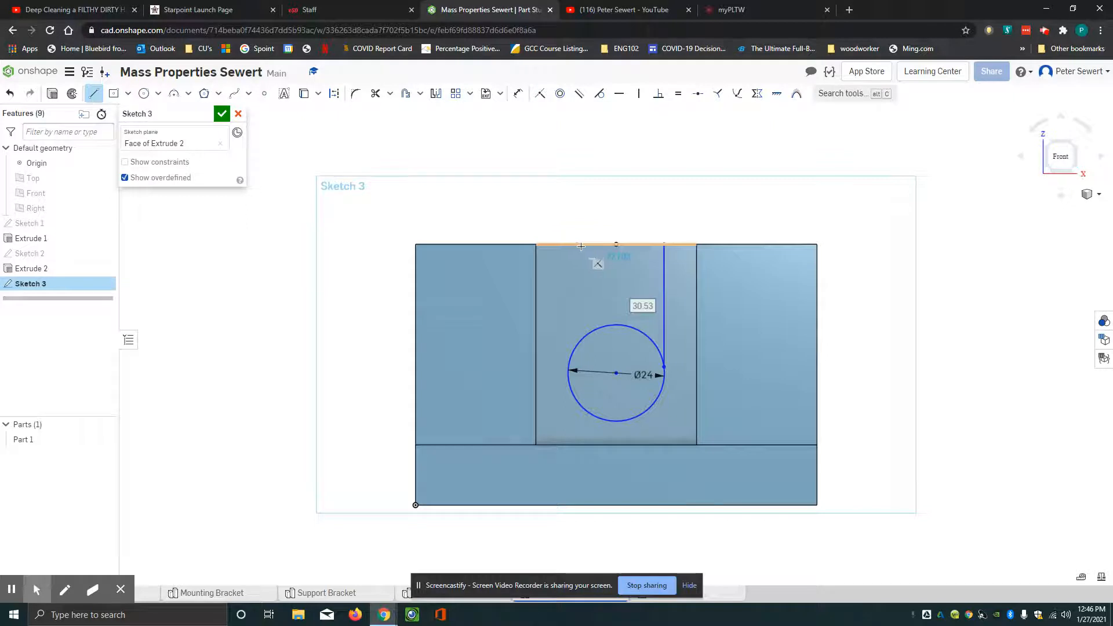
{"action": "left_click", "coordinate": [581, 246]}
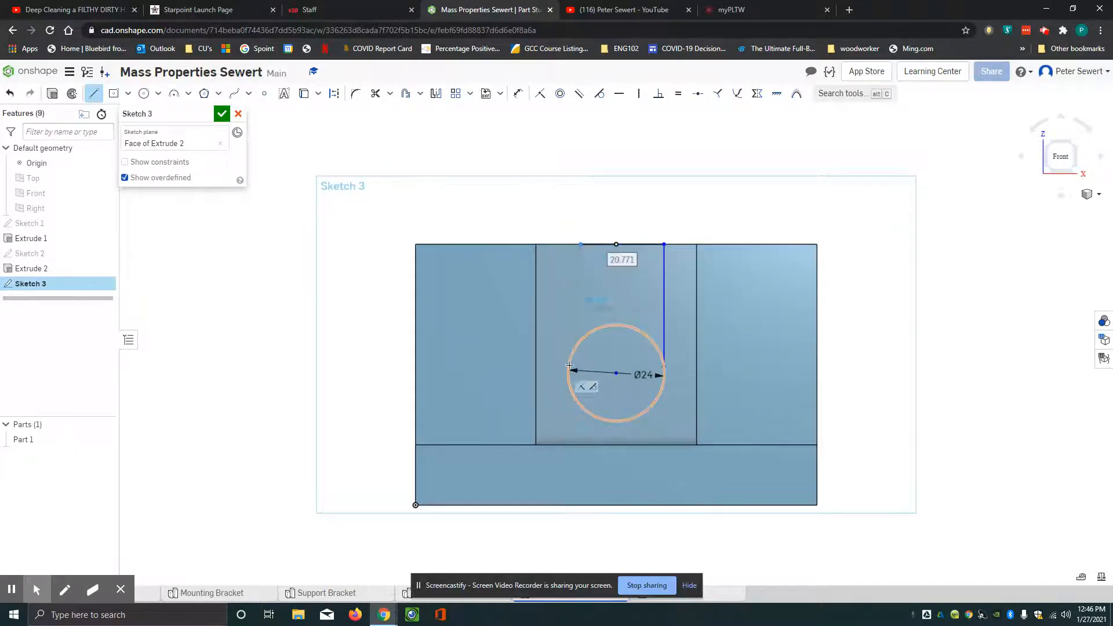
{"action": "left_click", "coordinate": [569, 366]}
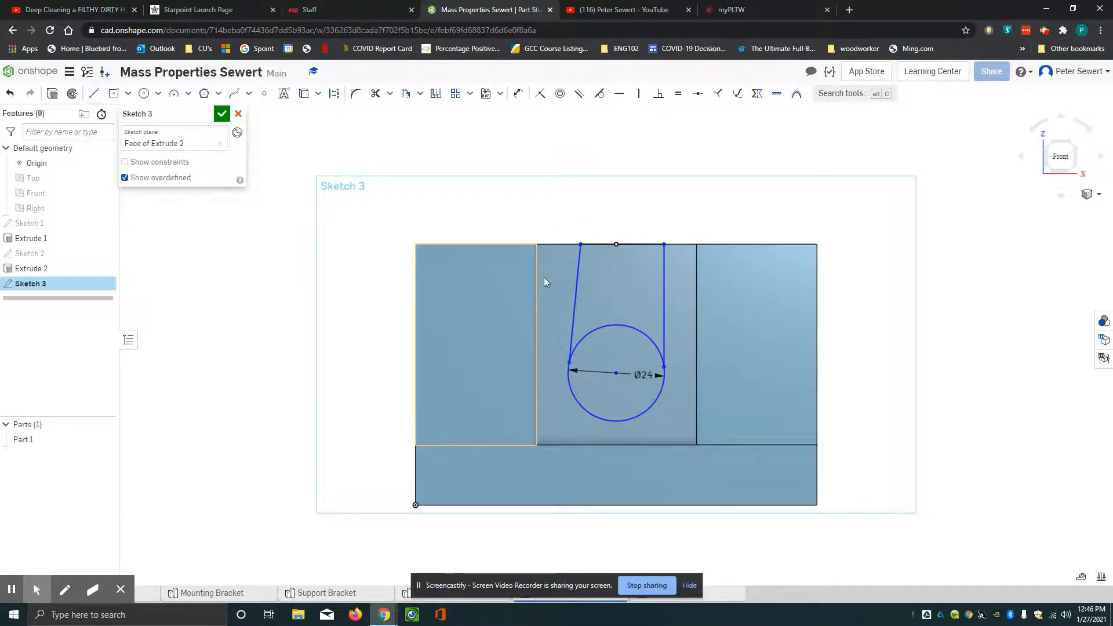
{"action": "key", "text": "Escape"}
Apply vertical constraints to the two side lines of the slot profile
{"action": "left_click", "coordinate": [640, 93]}
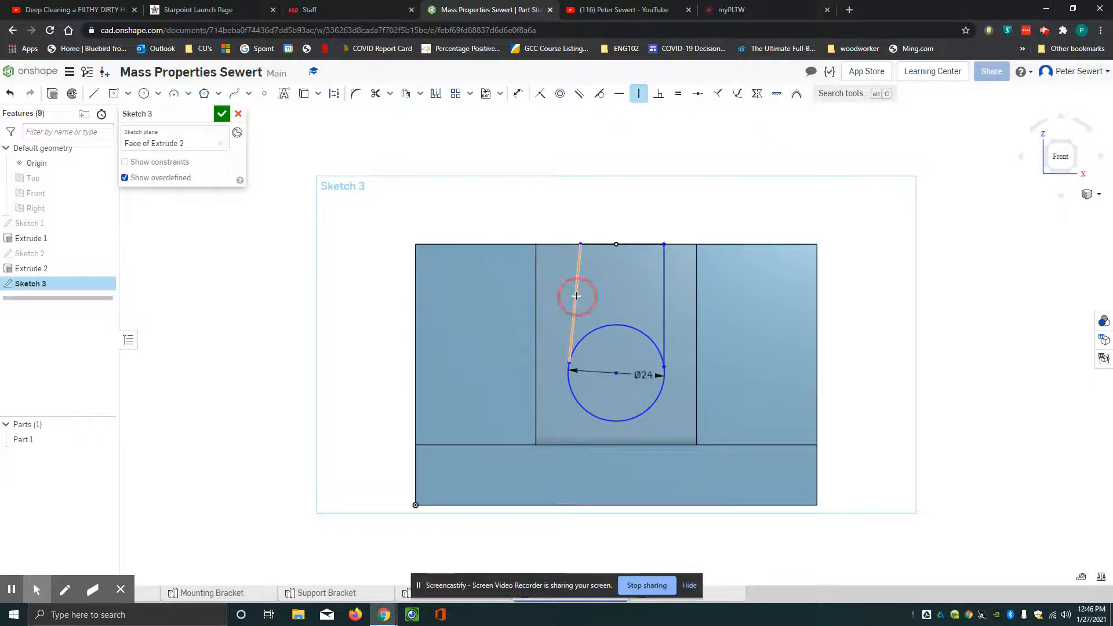
{"action": "left_click", "coordinate": [665, 324]}
{"action": "key", "text": "Escape"}
{"action": "left_click", "coordinate": [638, 93]}
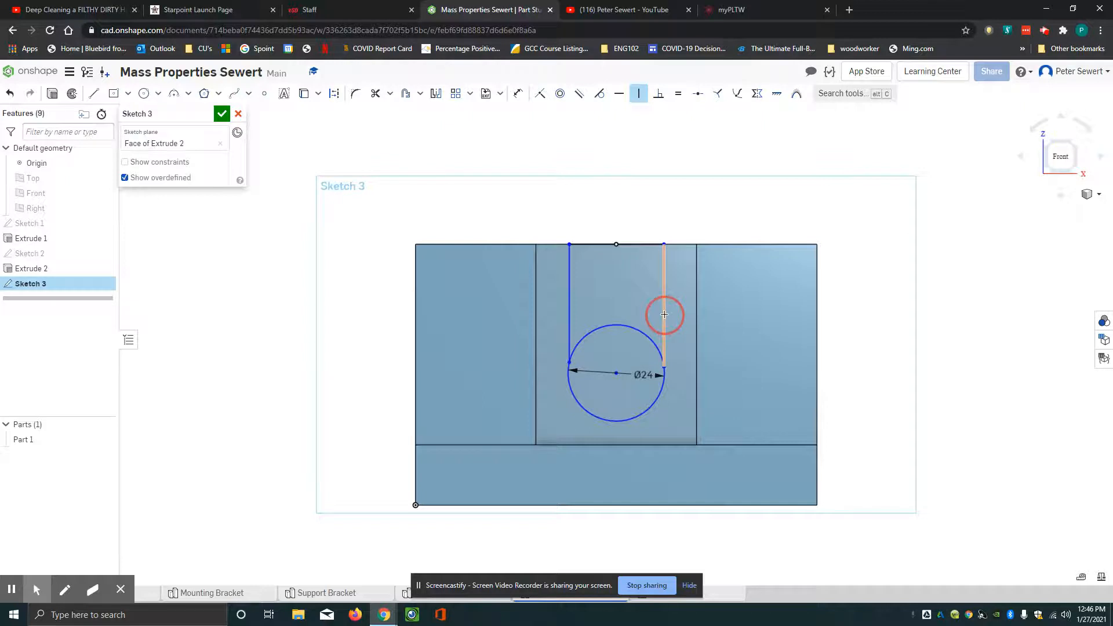
{"action": "key", "text": "Escape"}
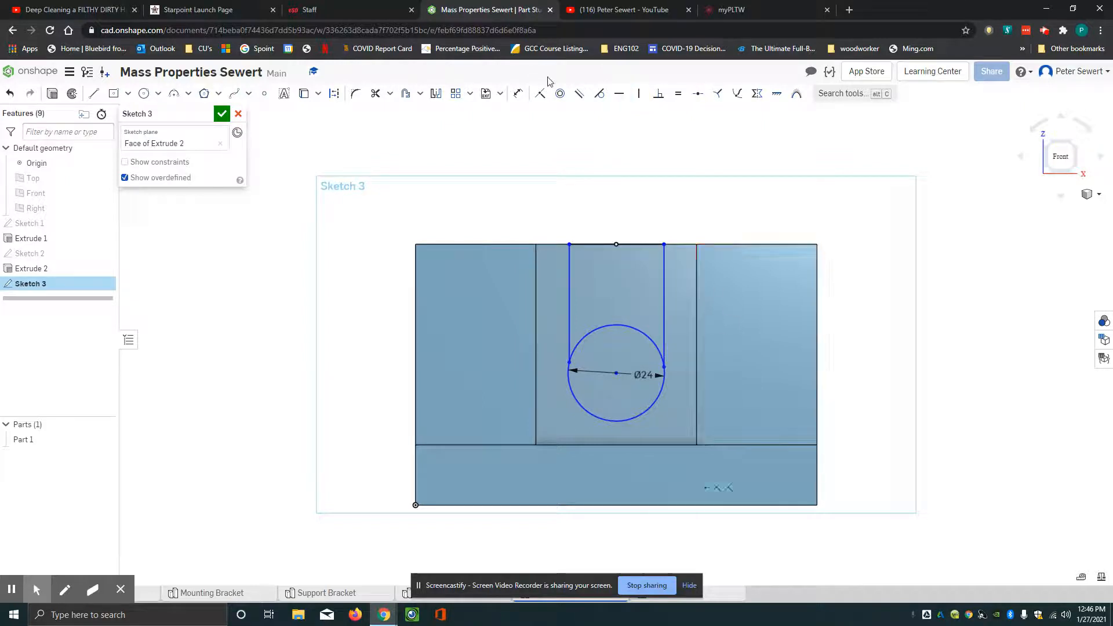
Make both vertical side lines tangent to the 24 mm circle
{"action": "left_click", "coordinate": [599, 93]}
{"action": "left_click", "coordinate": [569, 334]}
{"action": "left_click", "coordinate": [580, 336]}
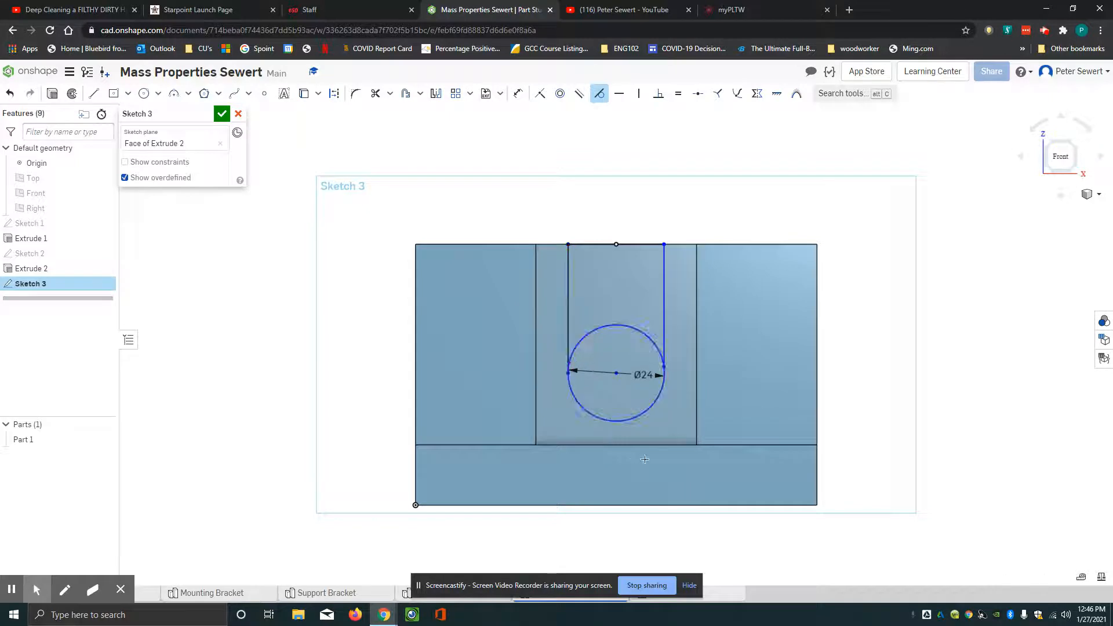
{"action": "left_click", "coordinate": [653, 346]}
{"action": "key", "text": "Escape"}
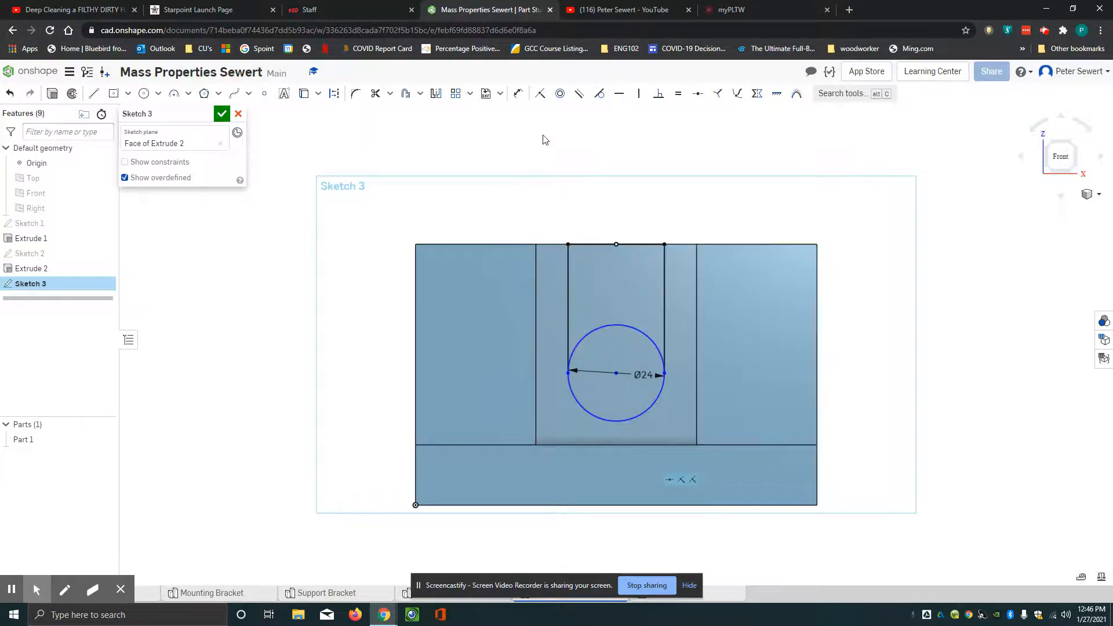
Dimension the circle's center 25 mm above the bottom edge of the central block
{"action": "left_click", "coordinate": [518, 93]}
{"action": "key", "text": "d"}
{"action": "left_click", "coordinate": [618, 373]}
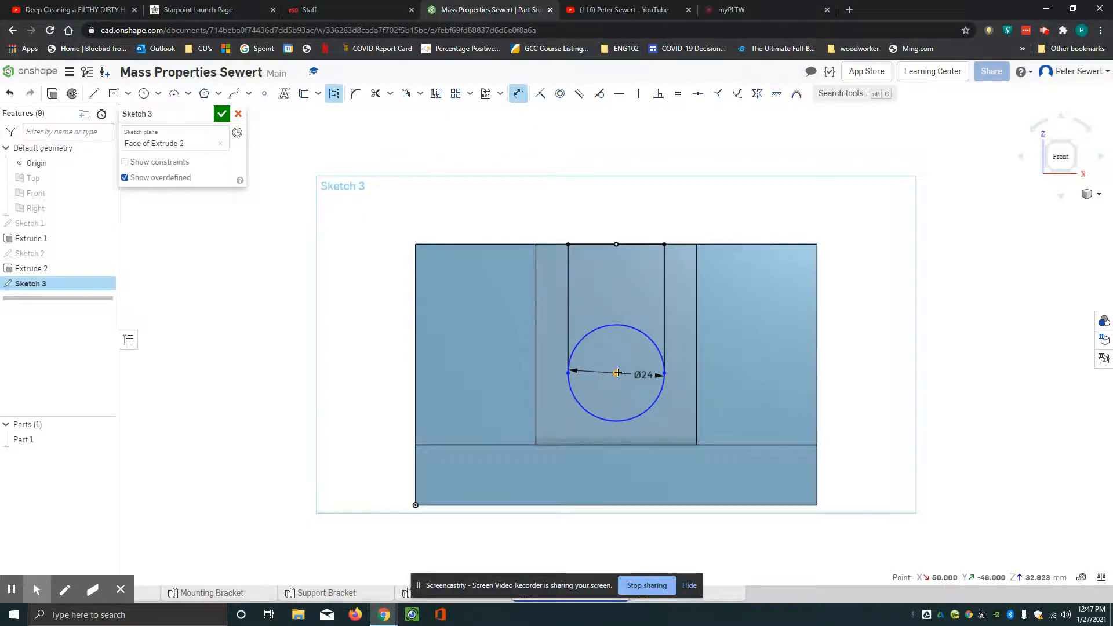
{"action": "left_click", "coordinate": [701, 445]}
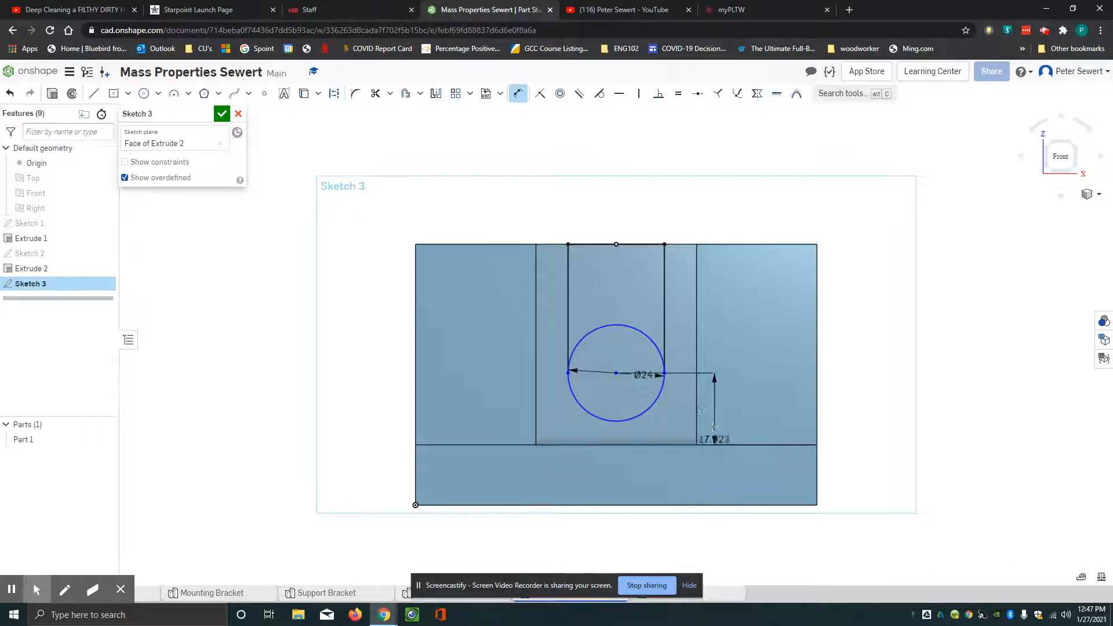
{"action": "left_click", "coordinate": [737, 406]}
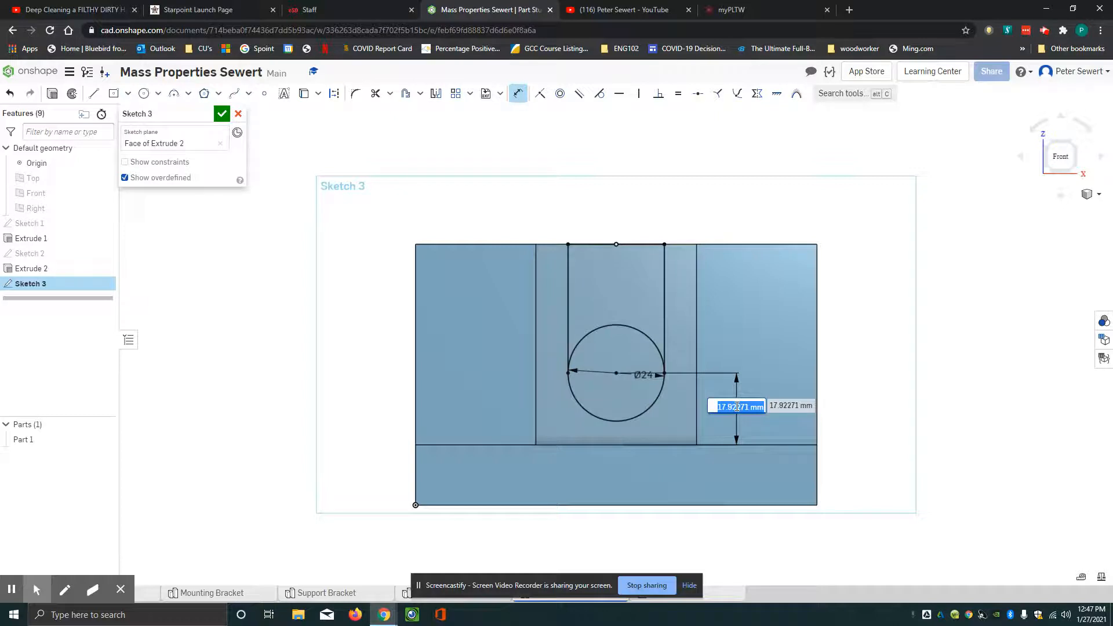
{"action": "type", "text": "25"}
{"action": "key", "text": "Return"}
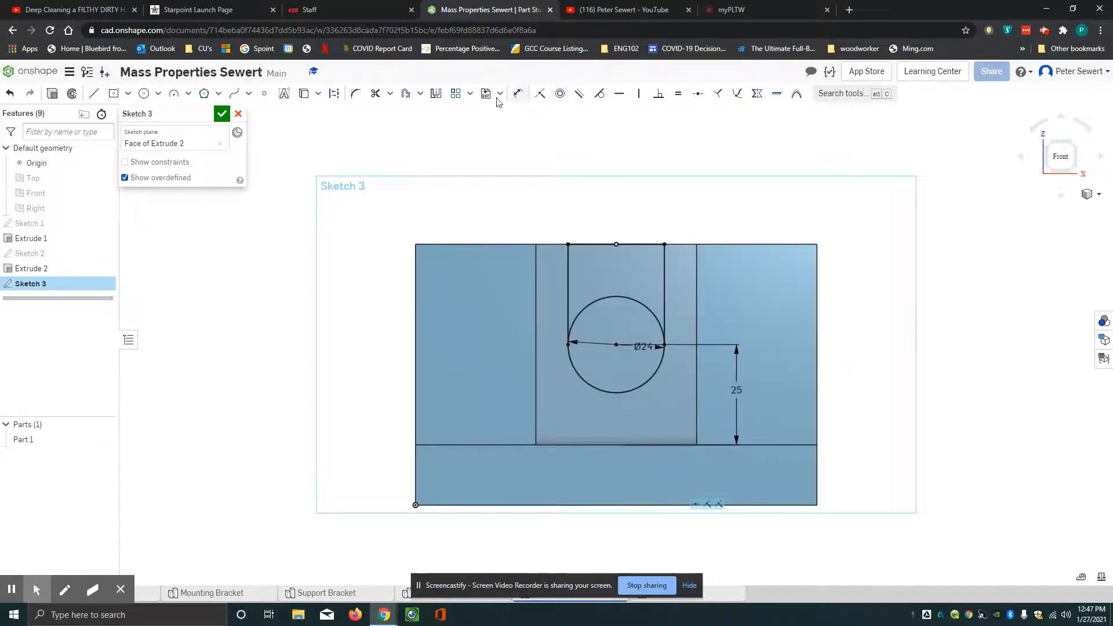
Trim away the circle's upper arc to leave a U-shaped slot profile, and finish the sketch
{"action": "left_click", "coordinate": [375, 94]}
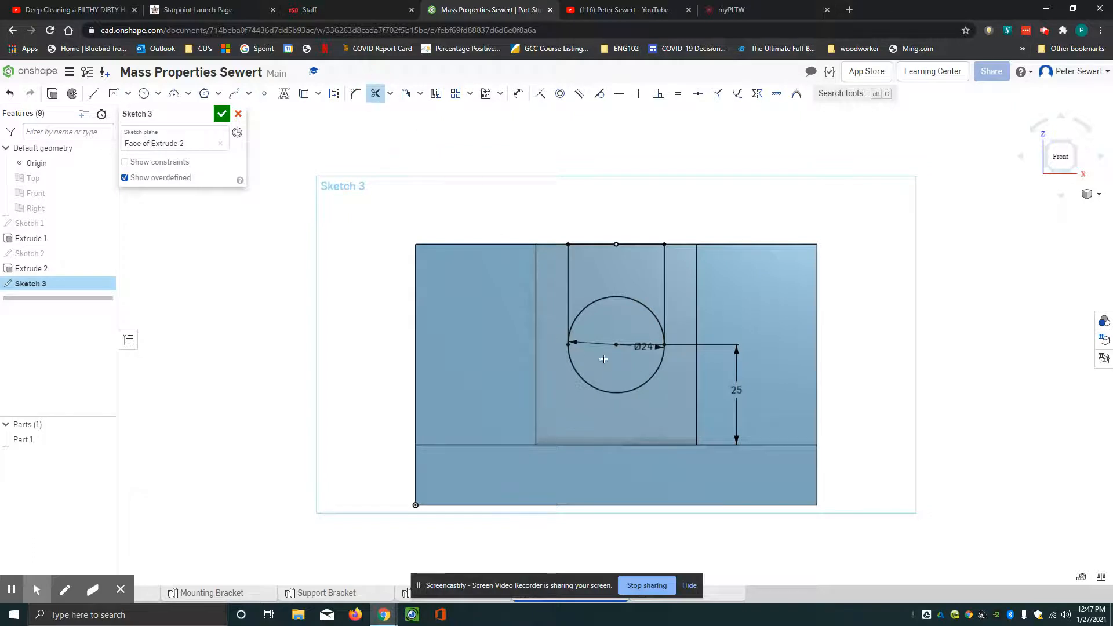
{"action": "left_click", "coordinate": [617, 297]}
{"action": "key", "text": "Escape"}
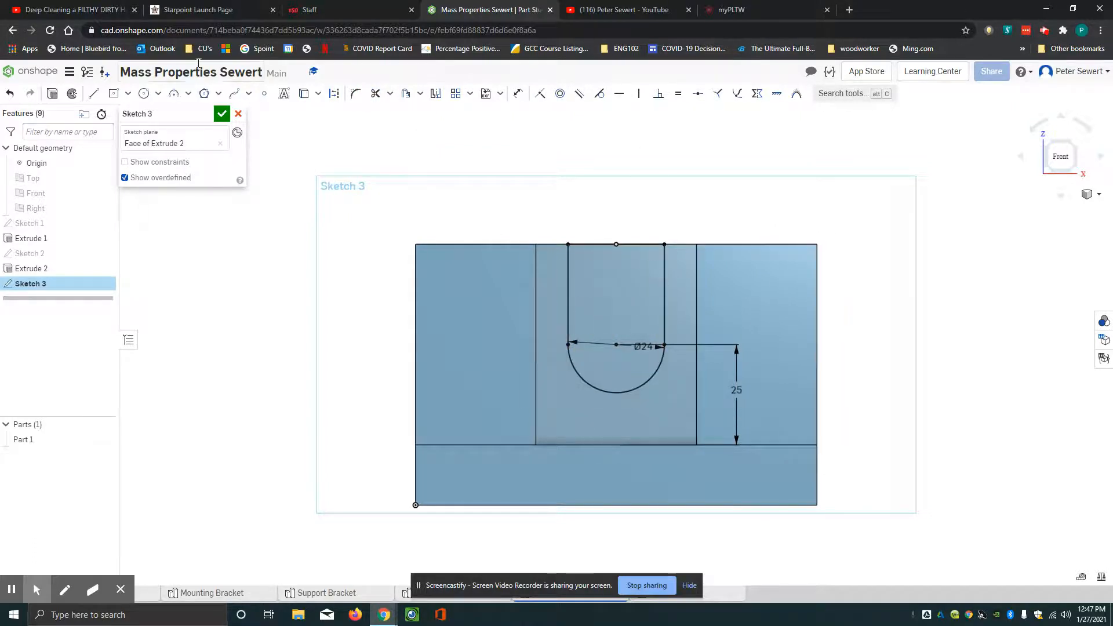
{"action": "left_click", "coordinate": [221, 115]}
Cut the U-shaped profile through all of the part with a Remove extrude
{"action": "right_click", "coordinate": [944, 244]}
{"action": "left_click", "coordinate": [978, 285]}
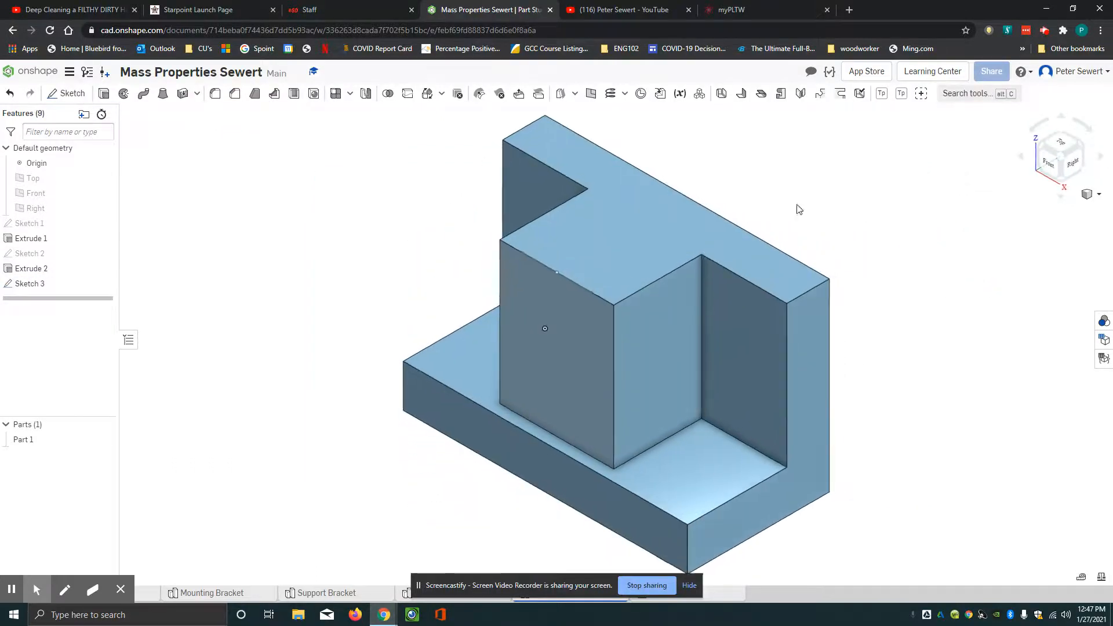
{"action": "left_click", "coordinate": [102, 94]}
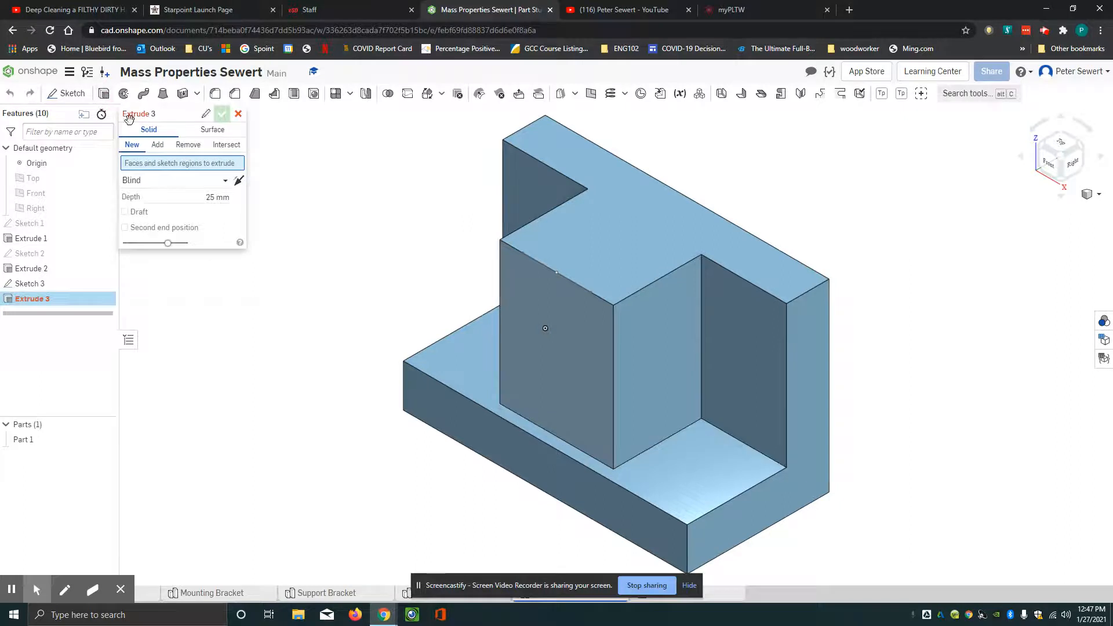
{"action": "left_click", "coordinate": [186, 146]}
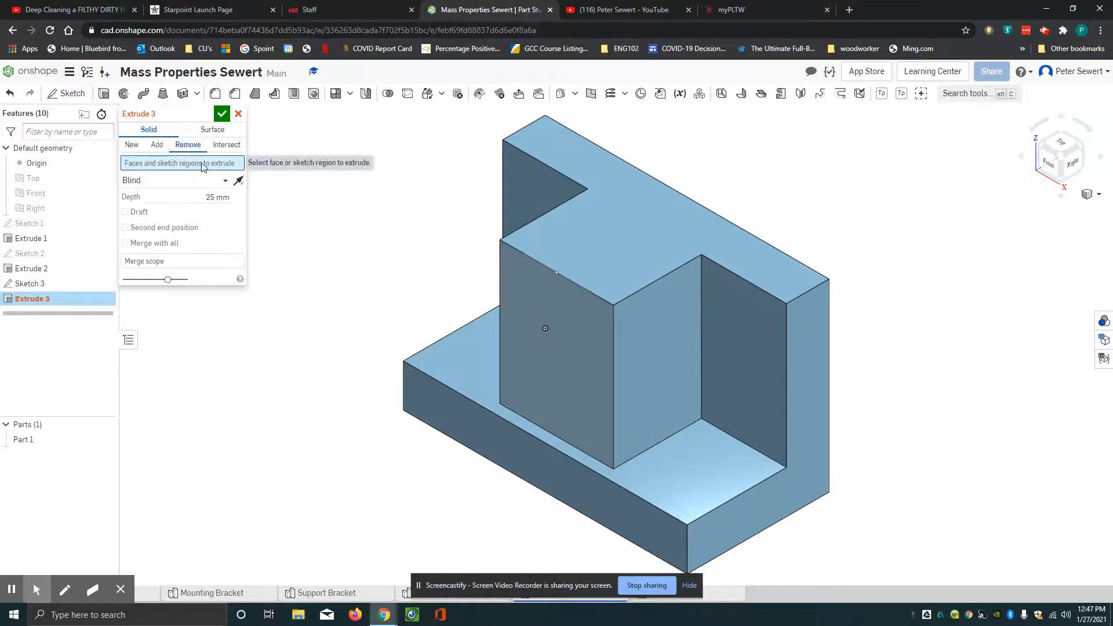
{"action": "left_click", "coordinate": [568, 345]}
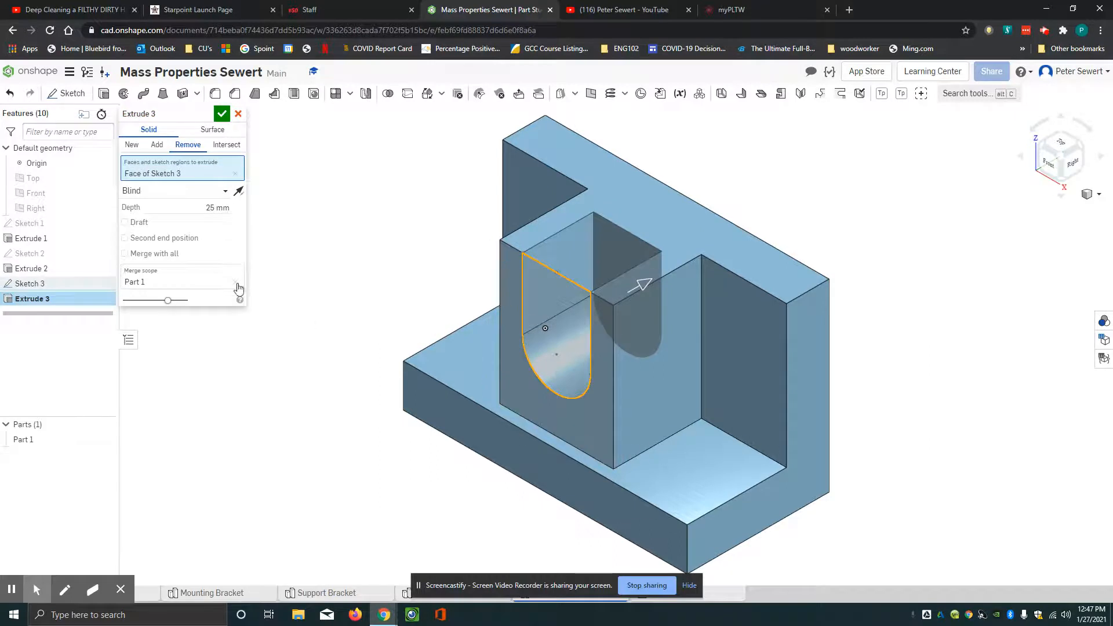
{"action": "left_click", "coordinate": [197, 207]}
{"action": "left_click", "coordinate": [164, 192]}
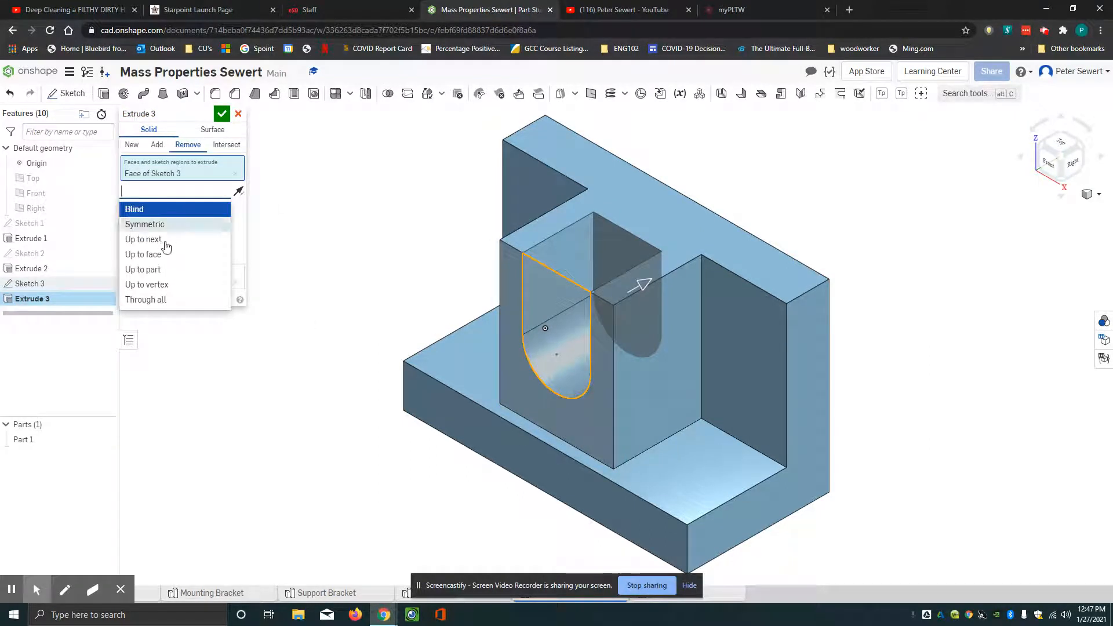
{"action": "left_click", "coordinate": [156, 299]}
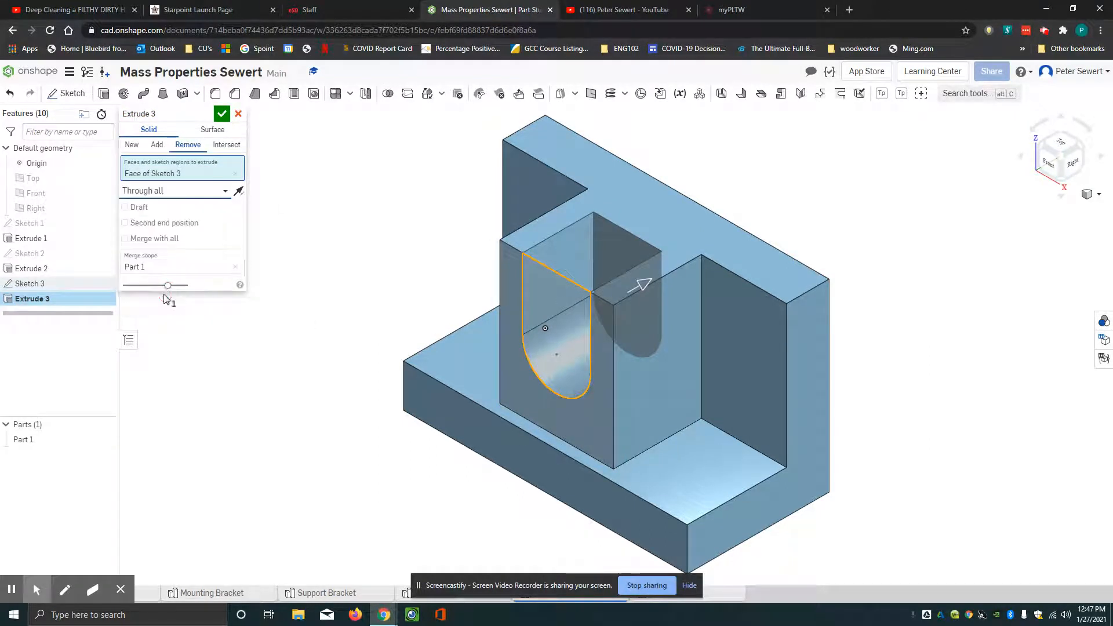
{"action": "left_click", "coordinate": [221, 114]}
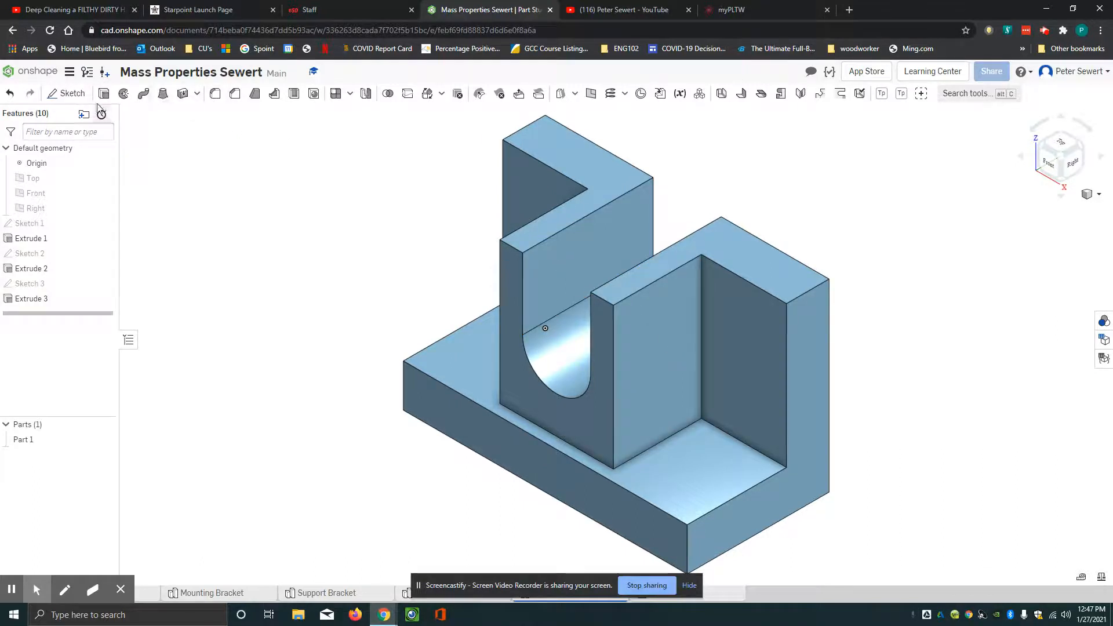
Start a sketch on the central block's right side face and draw a circle about 10 mm in diameter on its upper half
{"action": "left_click", "coordinate": [66, 93]}
{"action": "left_click", "coordinate": [635, 379]}
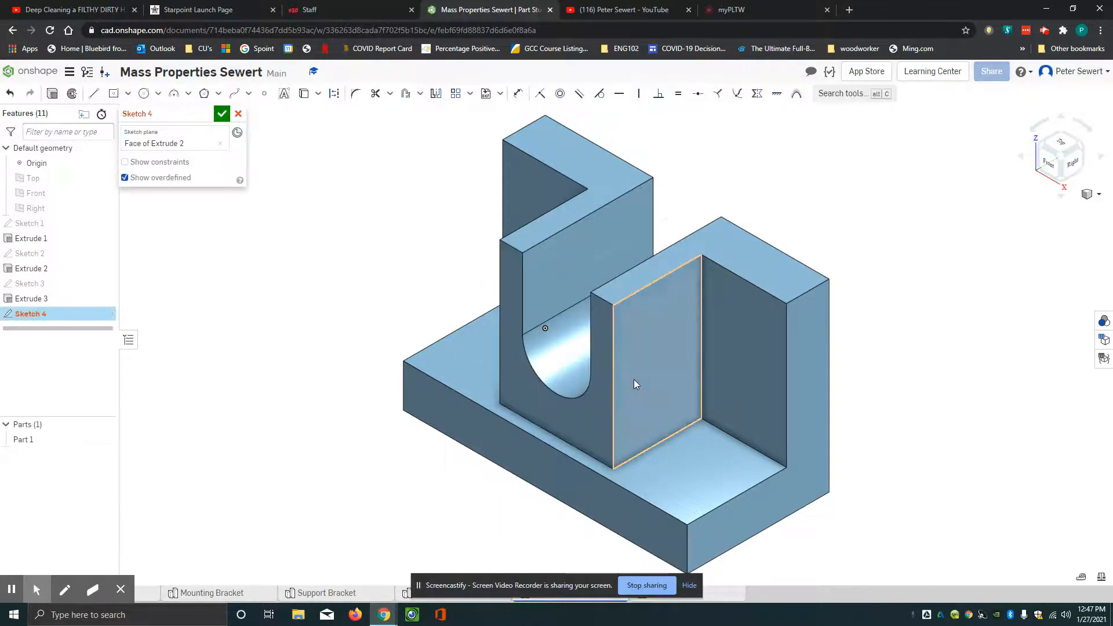
{"action": "right_click", "coordinate": [927, 311]}
{"action": "left_click", "coordinate": [965, 393]}
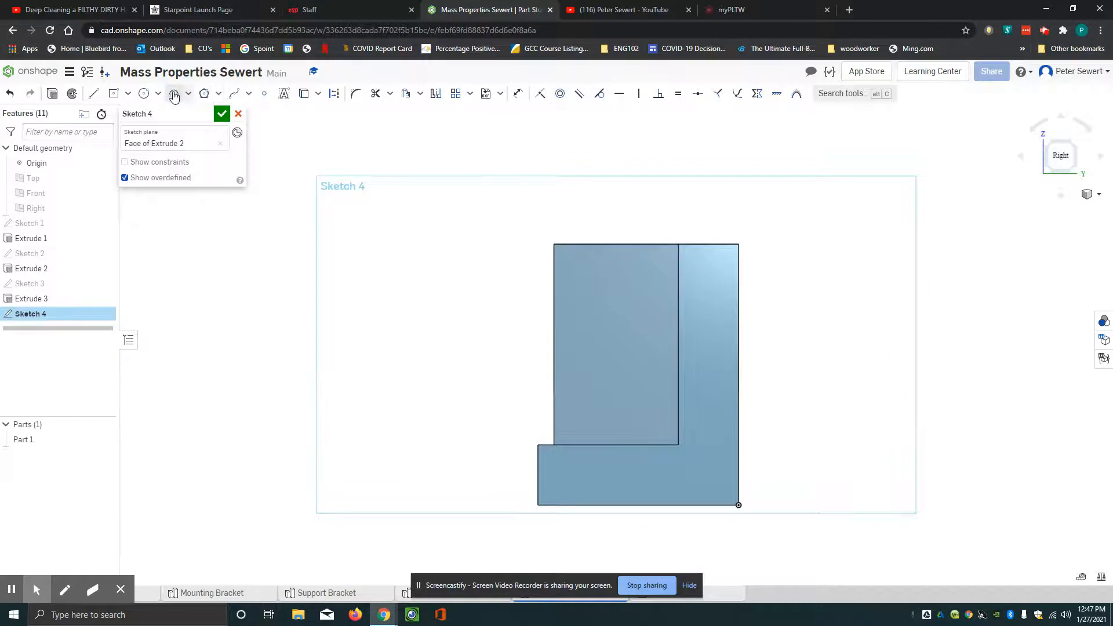
{"action": "left_click", "coordinate": [144, 94]}
{"action": "left_click", "coordinate": [631, 333]}
{"action": "key", "text": "Escape"}
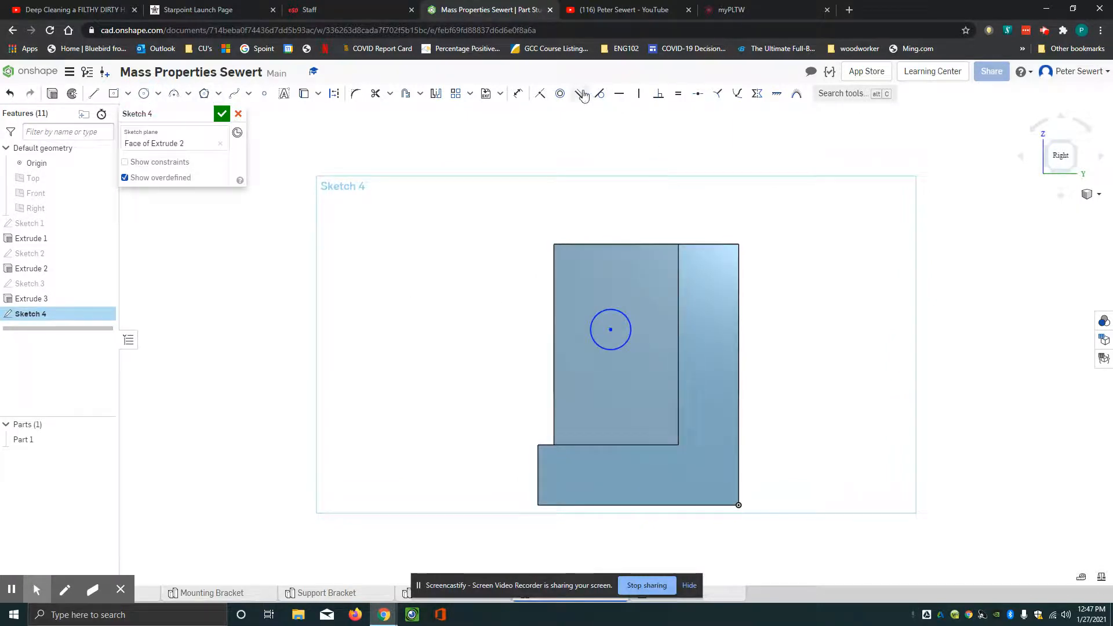
Set the side-face circle's diameter to 10 mm
{"action": "left_click", "coordinate": [627, 318]}
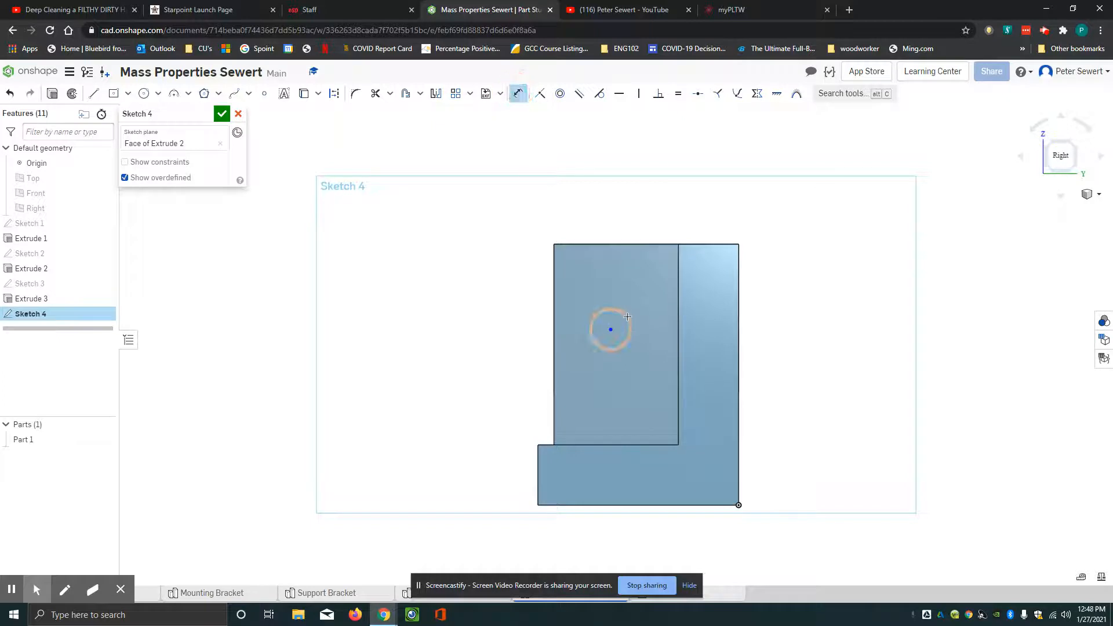
{"action": "left_click", "coordinate": [692, 214]}
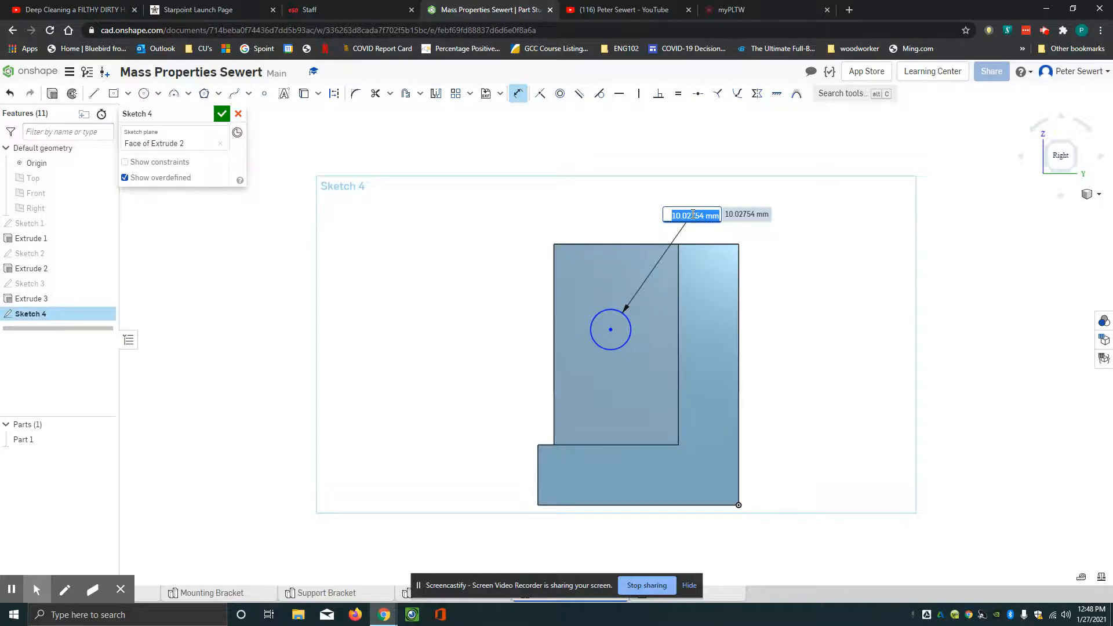
{"action": "key", "text": "BackSpace"}
{"action": "type", "text": "10"}
{"action": "key", "text": "Return"}
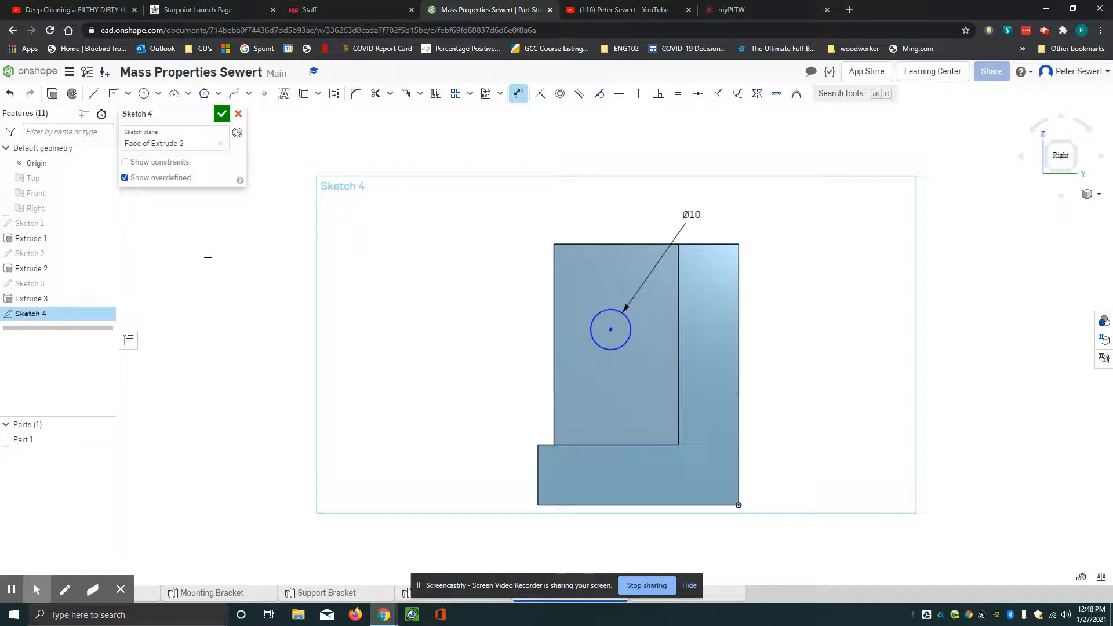
Dimension the 10 mm circle's center 15 mm below the block's top edge
{"action": "left_click", "coordinate": [517, 92]}
{"action": "left_click", "coordinate": [608, 243]}
{"action": "left_click", "coordinate": [610, 330]}
{"action": "left_click", "coordinate": [521, 284]}
{"action": "type", "text": "15"}
{"action": "key", "text": "Return"}
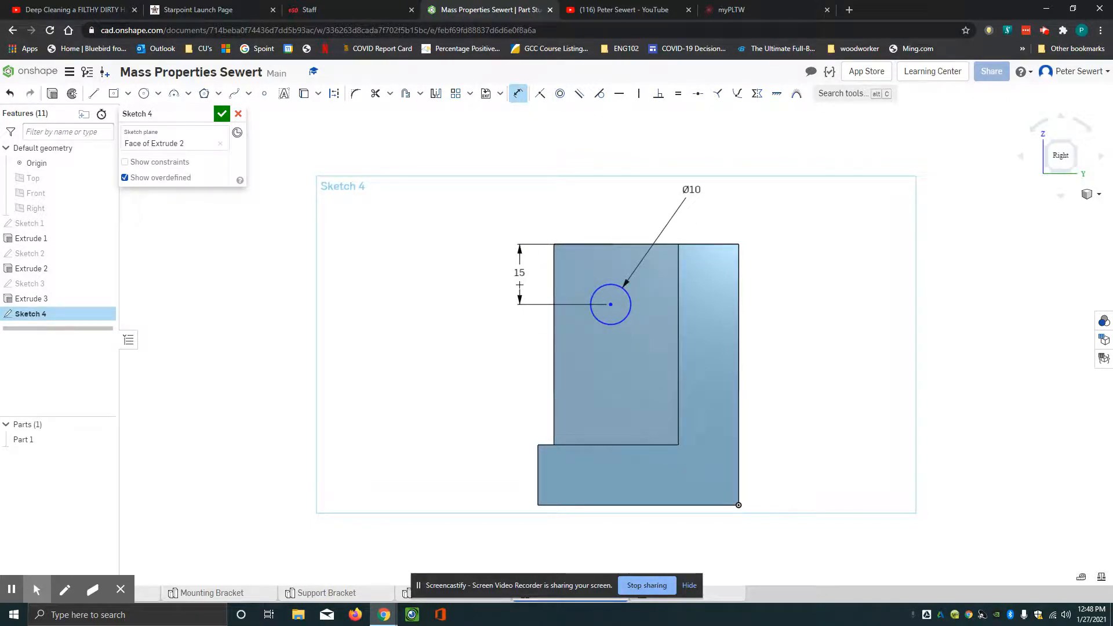
Dimension the 10 mm circle's center 15 mm from the block's front edge, and finish the sketch
{"action": "left_click", "coordinate": [550, 340]}
{"action": "left_click", "coordinate": [555, 320]}
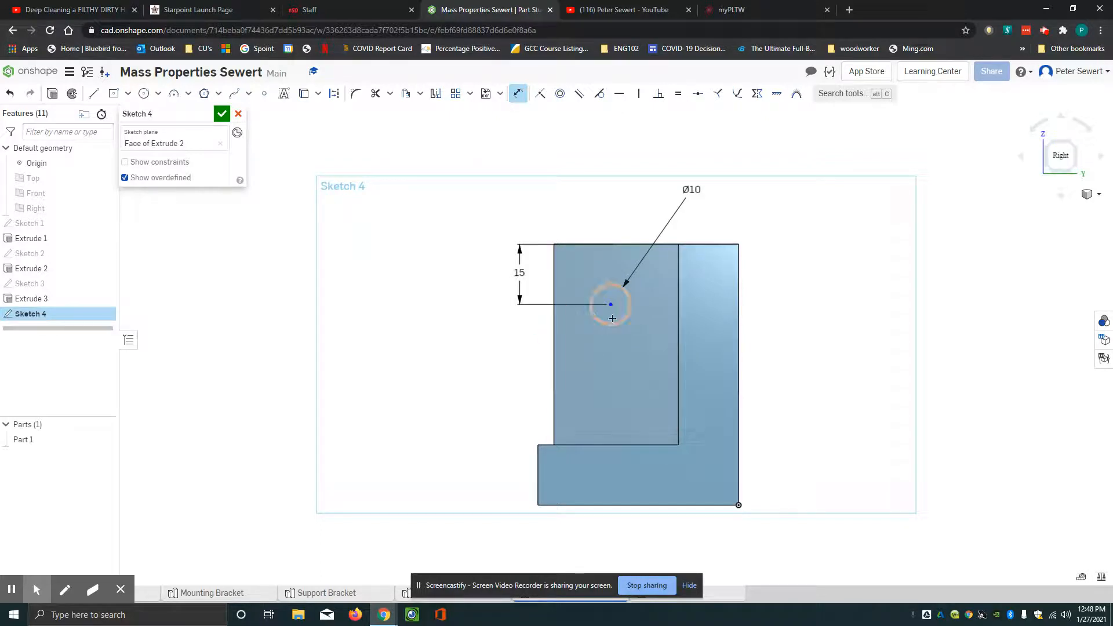
{"action": "left_click", "coordinate": [611, 305]}
{"action": "left_click", "coordinate": [586, 356]}
{"action": "type", "text": "15"}
{"action": "key", "text": "Return"}
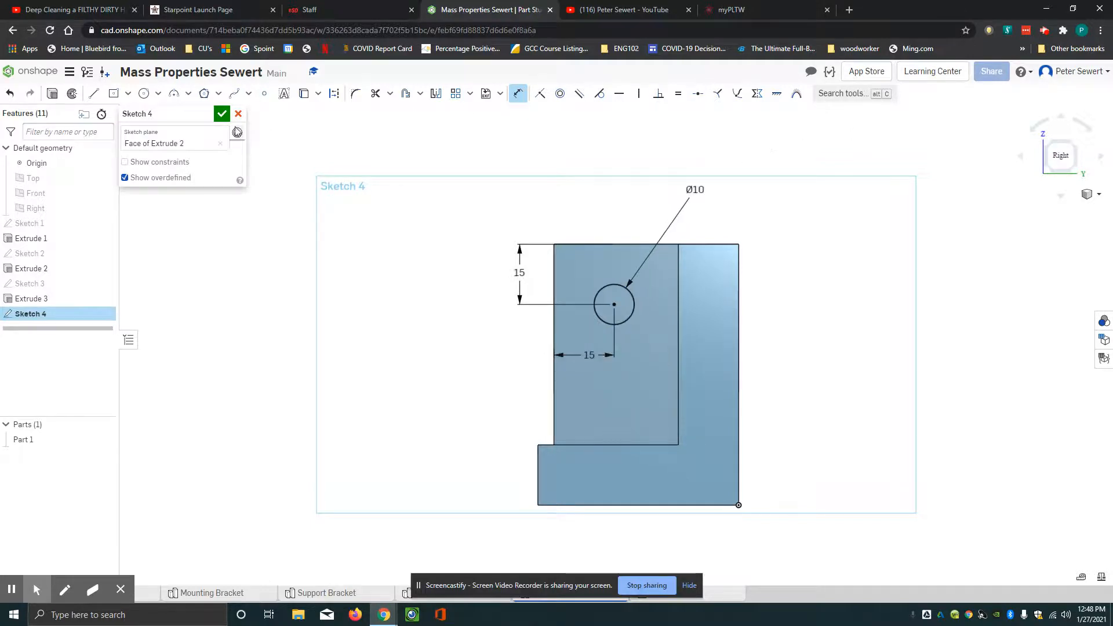
{"action": "left_click", "coordinate": [222, 113]}
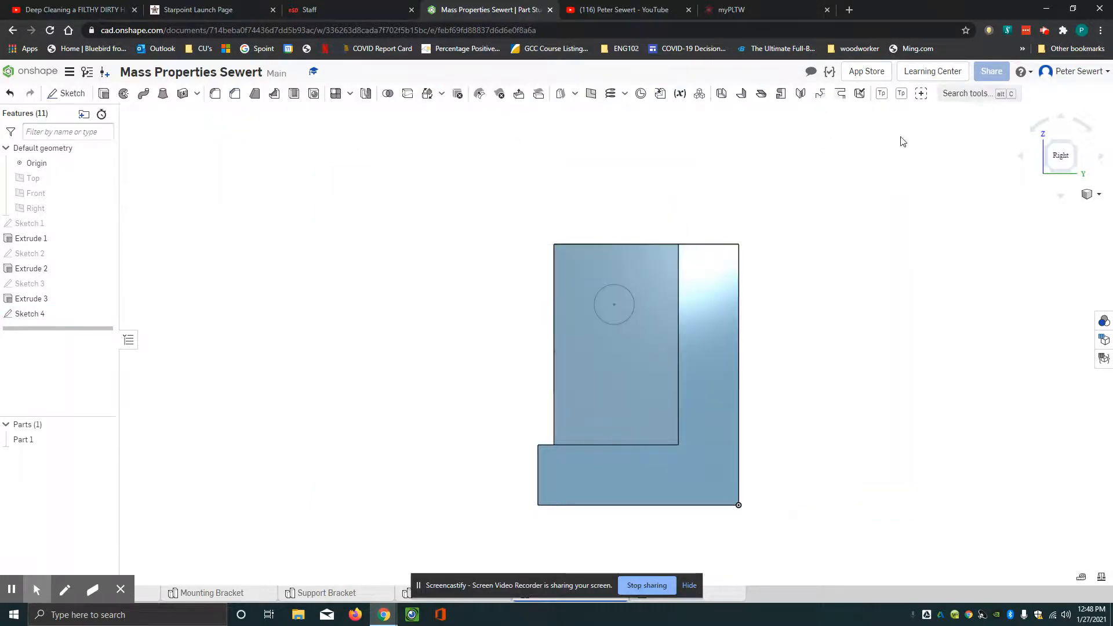
Extrude the 10 mm circle as a Remove cut with Through all, making a hole across both arms of the central block
{"action": "left_click", "coordinate": [1087, 194]}
{"action": "left_click", "coordinate": [1079, 211]}
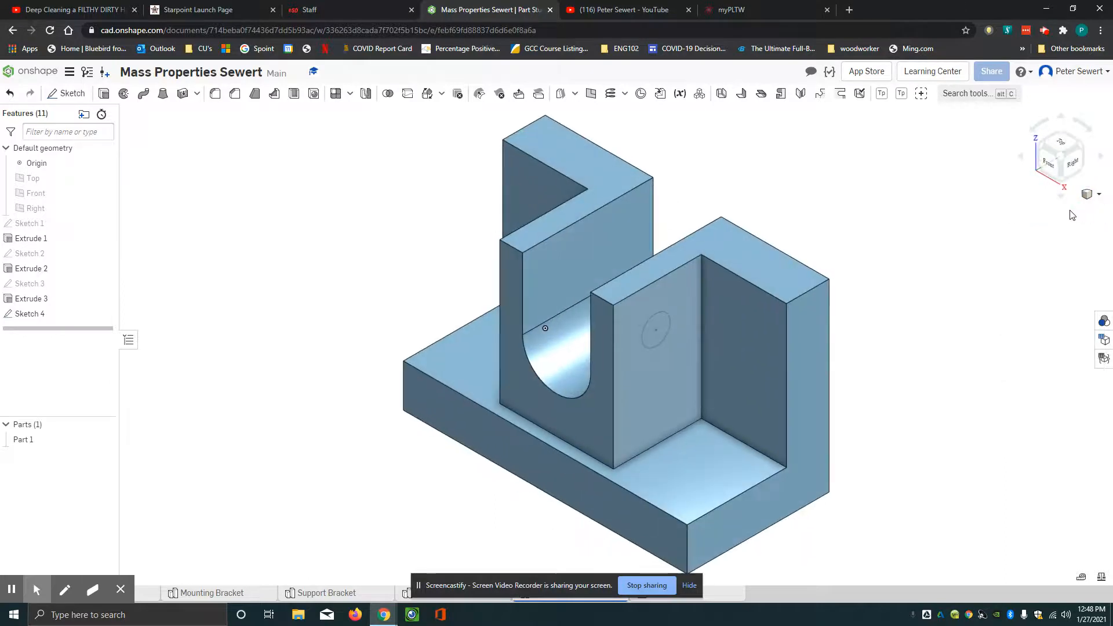
{"action": "left_click", "coordinate": [105, 95]}
{"action": "left_click", "coordinate": [660, 332]}
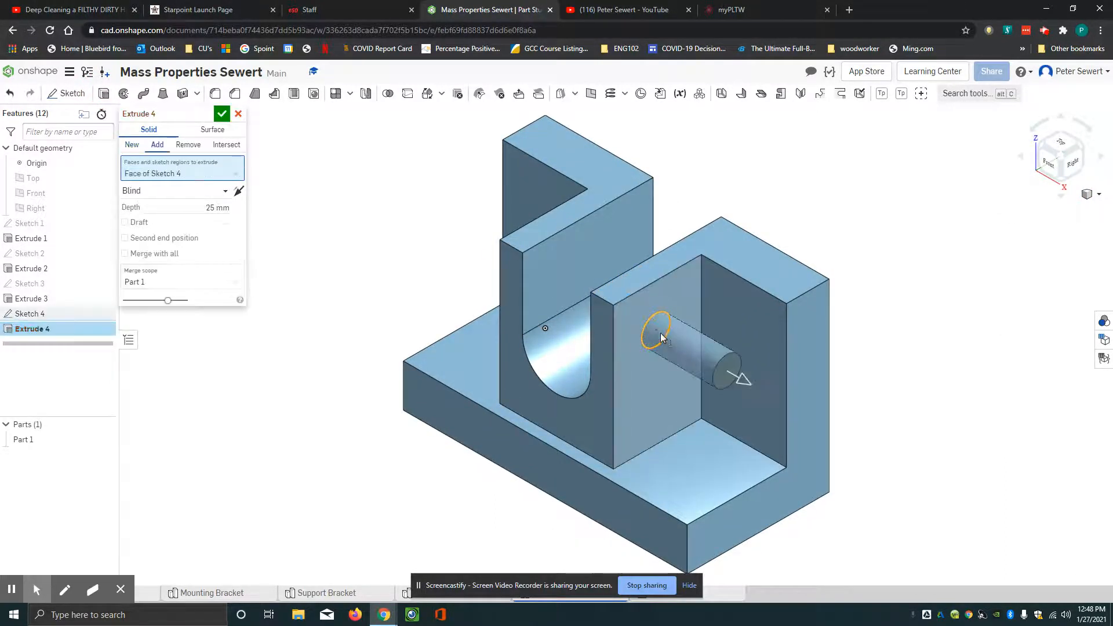
{"action": "left_click", "coordinate": [184, 145]}
{"action": "left_click", "coordinate": [182, 198]}
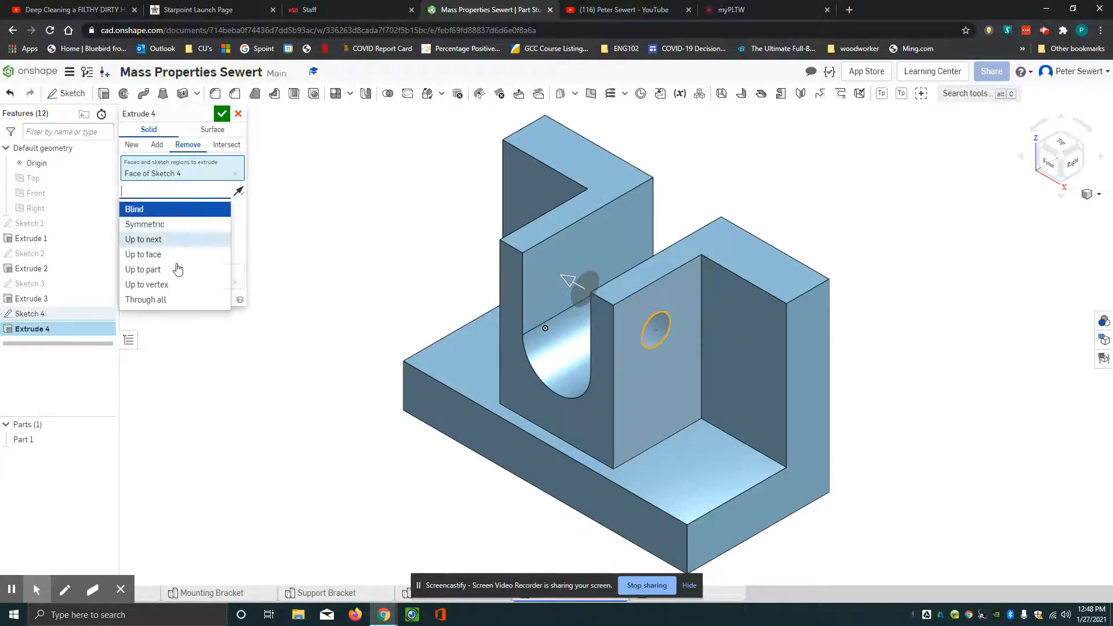
{"action": "left_click", "coordinate": [165, 300]}
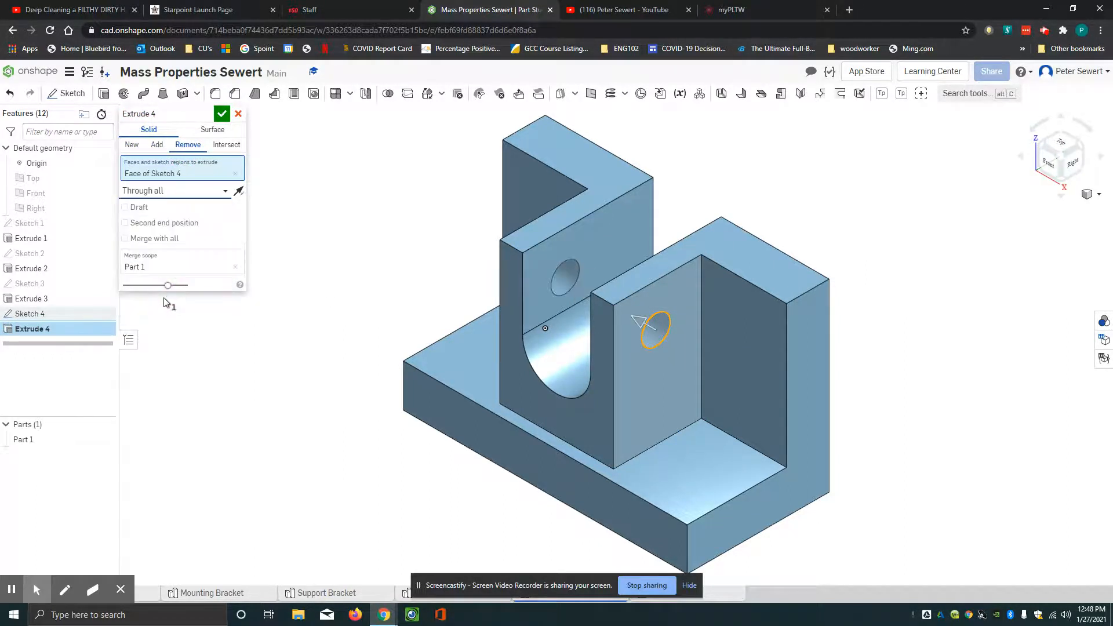
{"action": "left_click", "coordinate": [222, 114]}
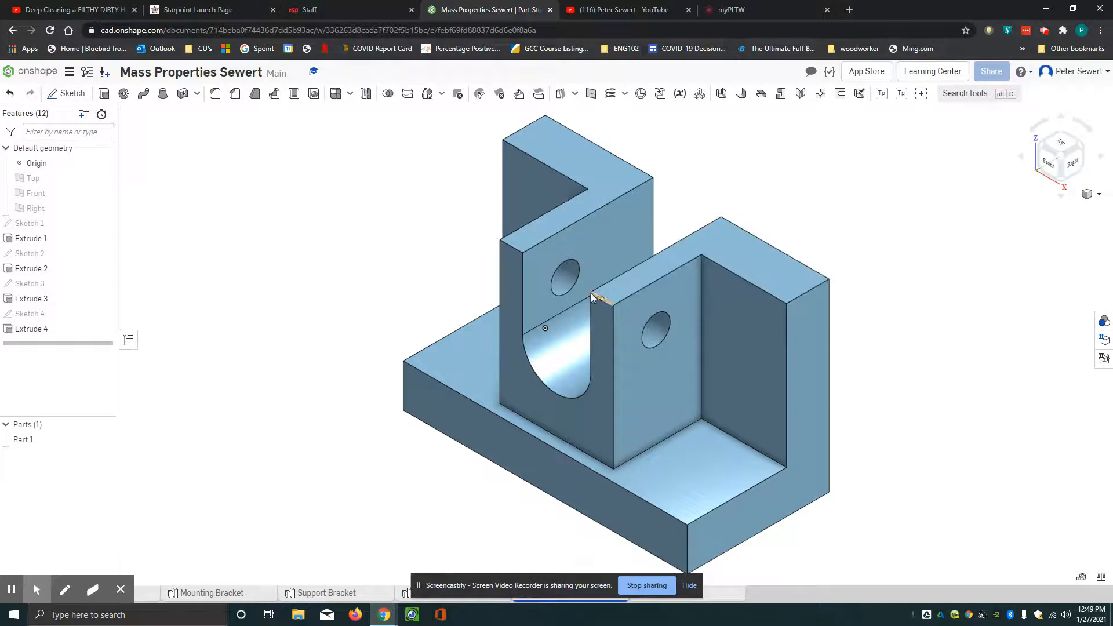
Chamfer the top front edges of the central block's two arms with an equal distance of 15 mm
{"action": "left_click", "coordinate": [235, 93]}
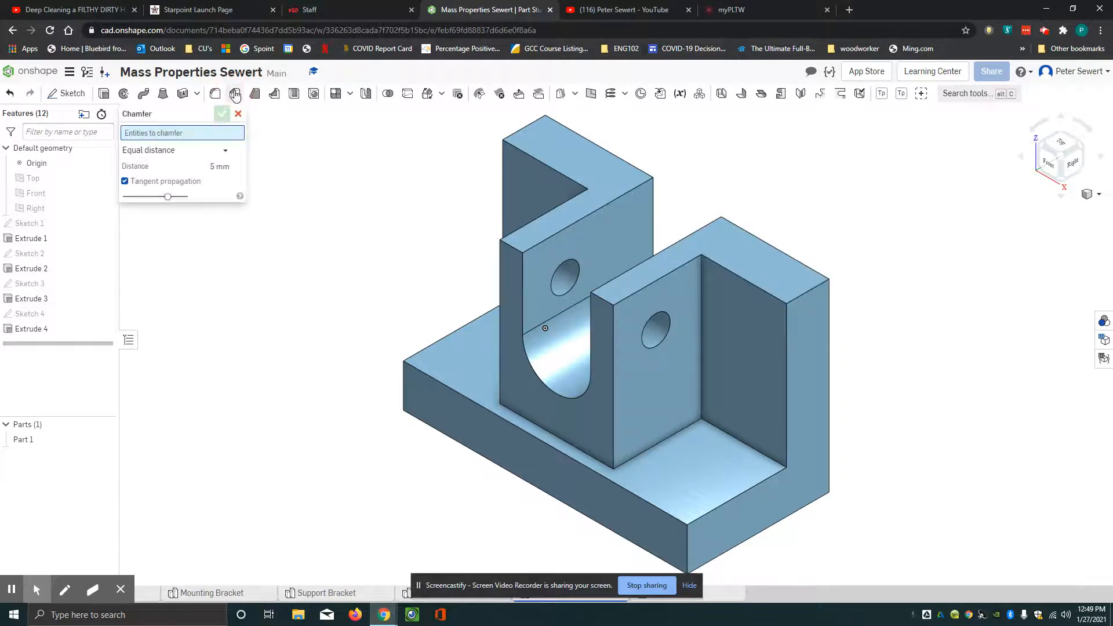
{"action": "left_click", "coordinate": [213, 165]}
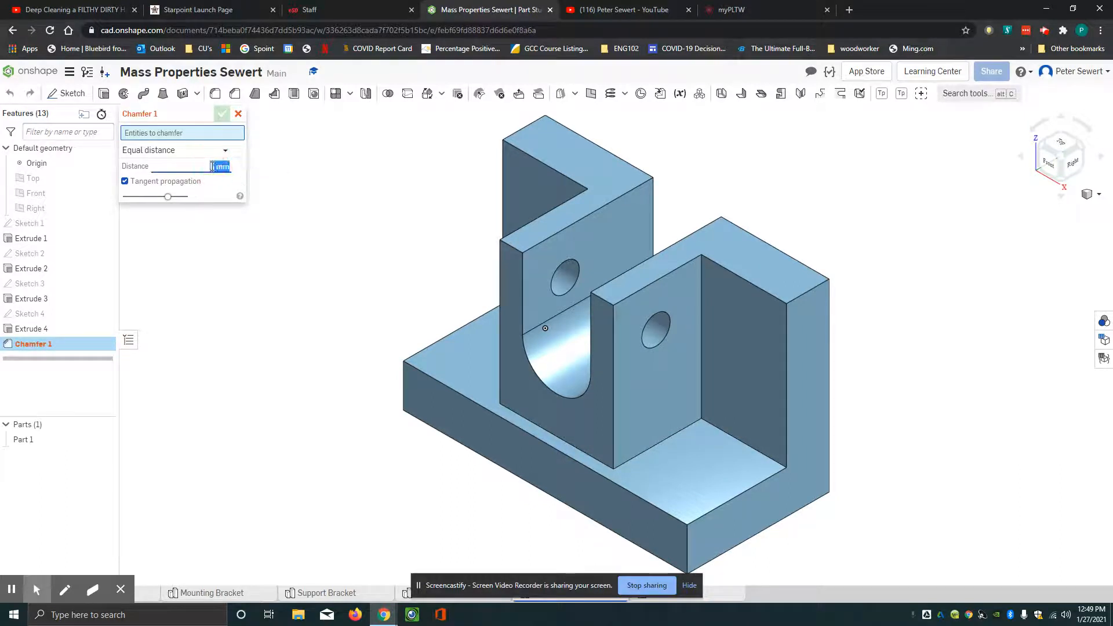
{"action": "type", "text": "15"}
{"action": "left_click", "coordinate": [513, 248]}
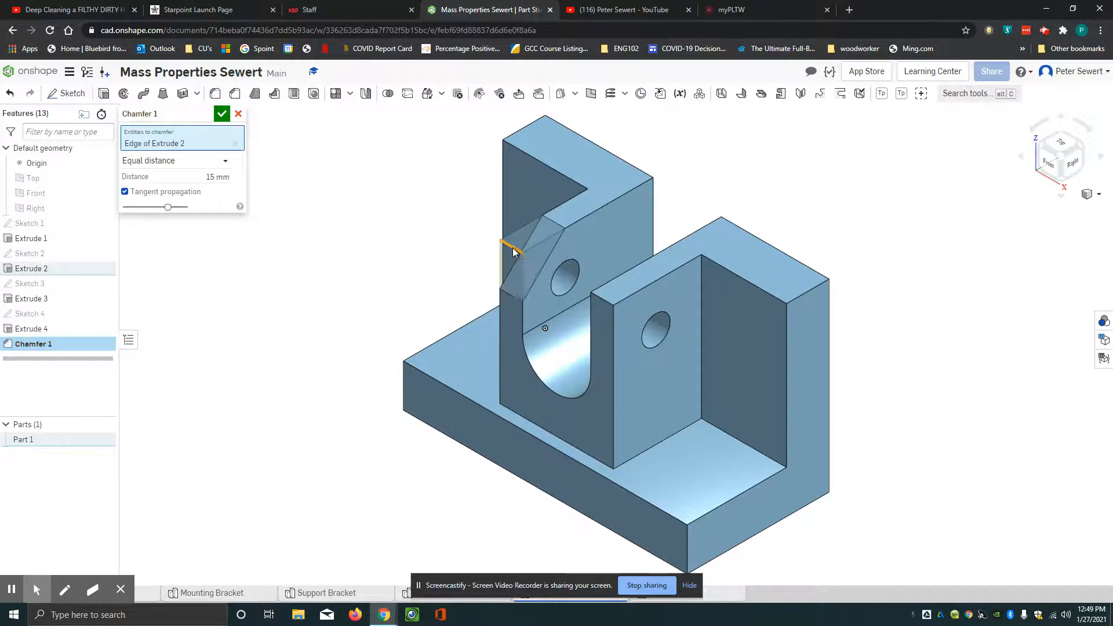
{"action": "left_click", "coordinate": [605, 300]}
{"action": "left_click", "coordinate": [221, 116]}
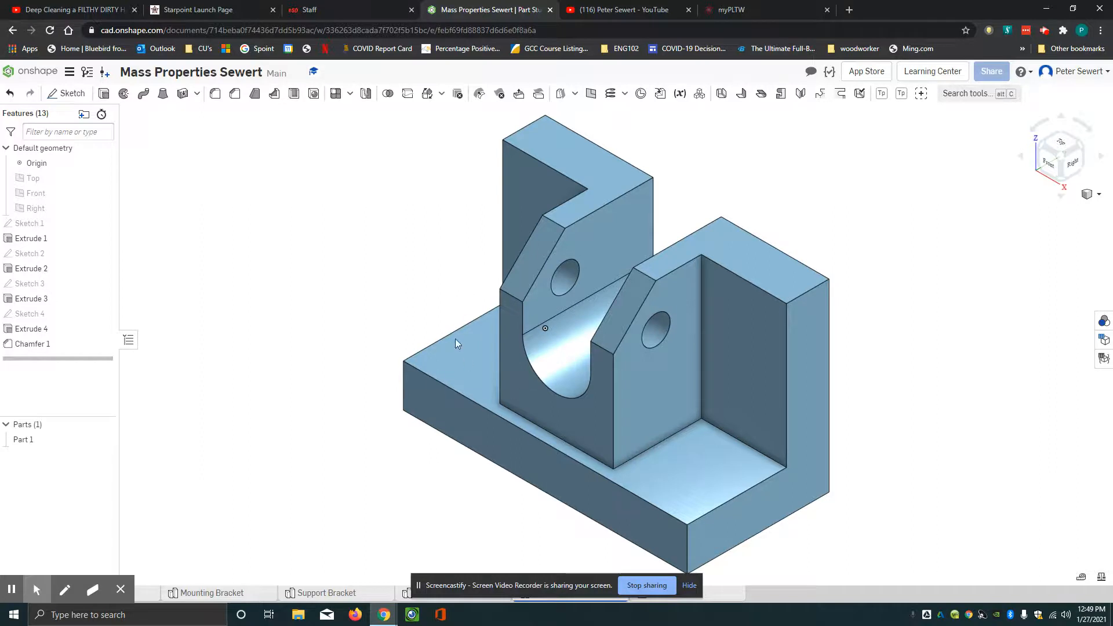
Start a sketch on the base's top face and draw a circle on each side of the block, the right one about 15 mm in diameter
{"action": "left_click", "coordinate": [68, 94]}
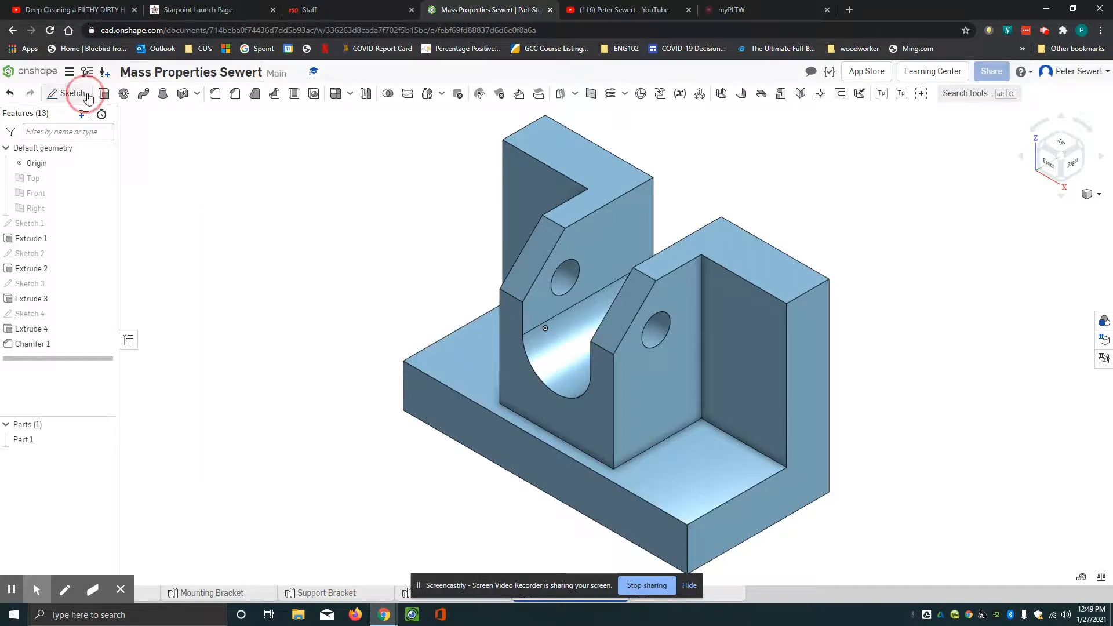
{"action": "left_click", "coordinate": [443, 356]}
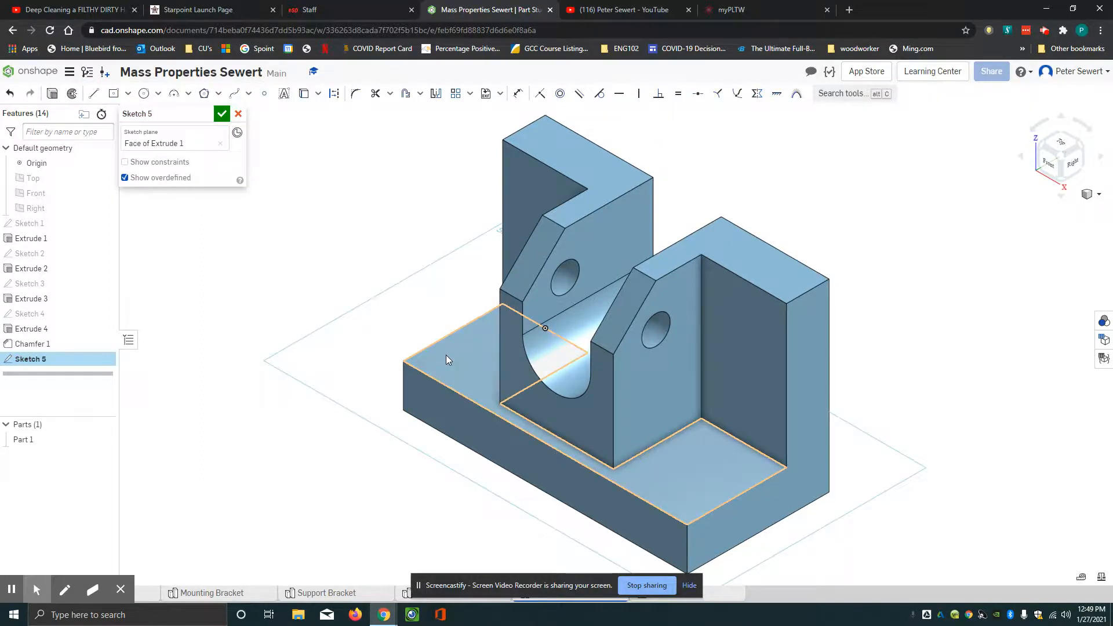
{"action": "left_click", "coordinate": [1071, 145]}
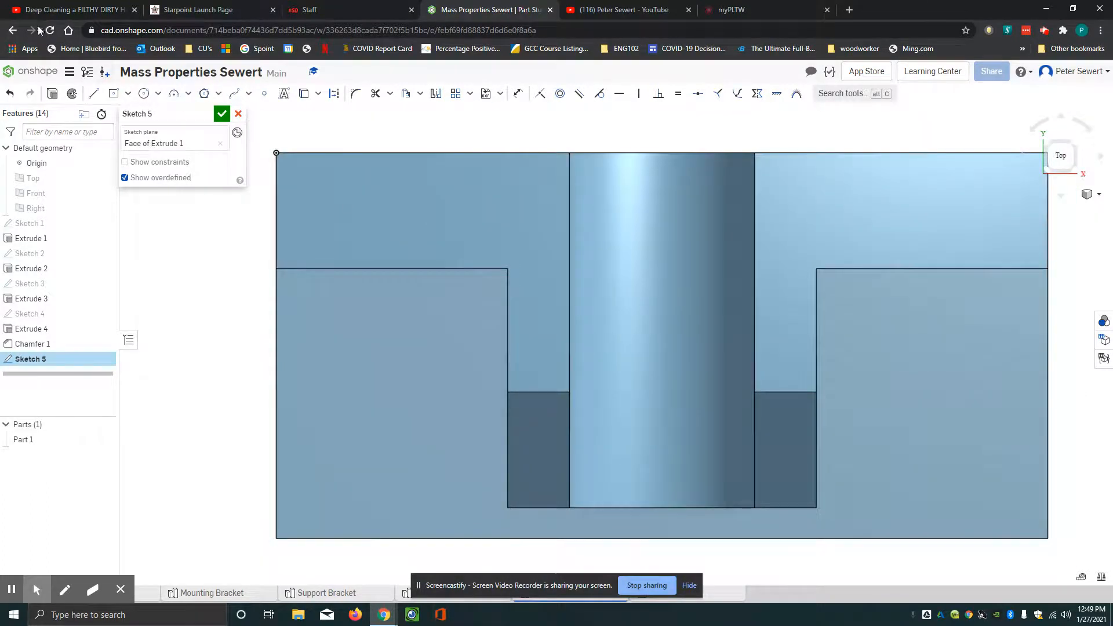
{"action": "left_click", "coordinate": [144, 93]}
{"action": "left_click", "coordinate": [370, 439]}
{"action": "left_click", "coordinate": [415, 423]}
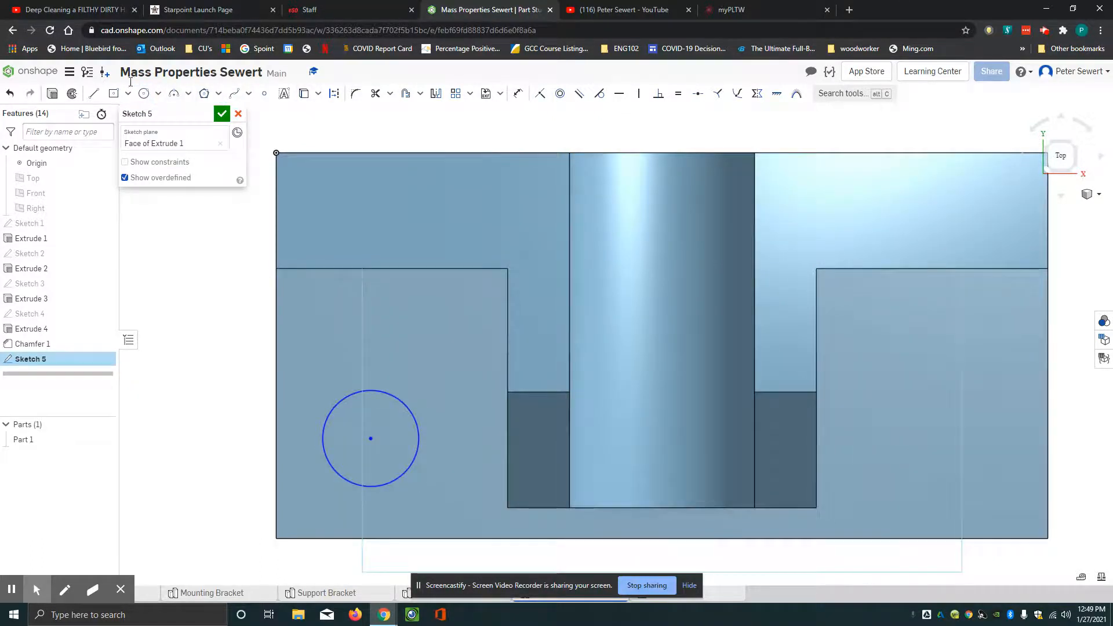
{"action": "left_click", "coordinate": [144, 94]}
{"action": "left_click", "coordinate": [933, 429]}
{"action": "left_click", "coordinate": [987, 412]}
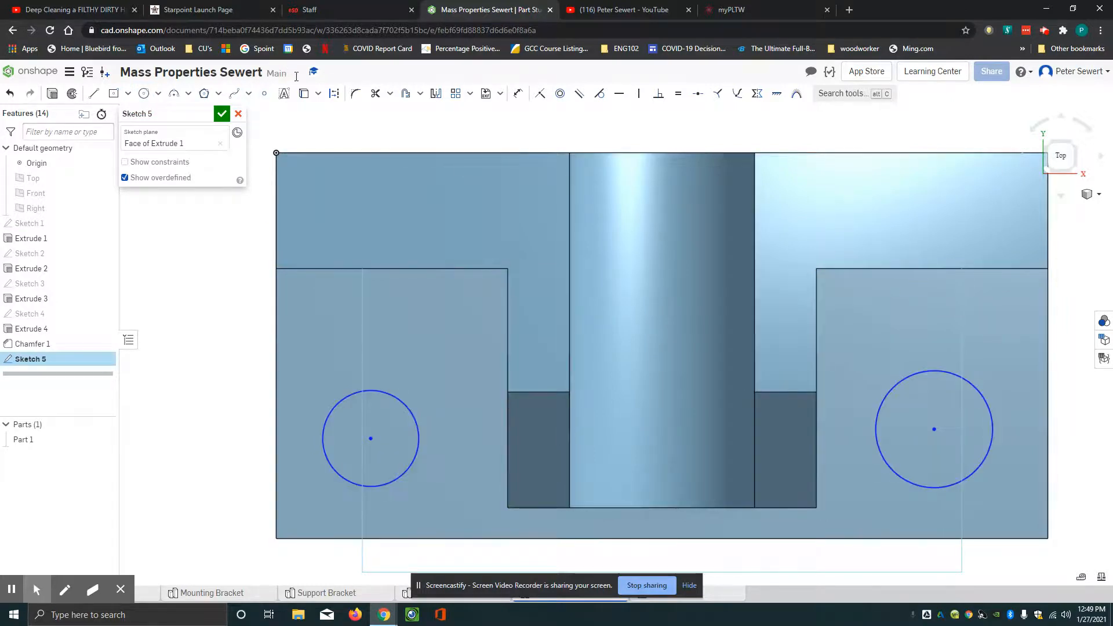
Align the centers of the two base circles with a Horizontal constraint
{"action": "left_click", "coordinate": [619, 93]}
{"action": "left_click", "coordinate": [371, 438]}
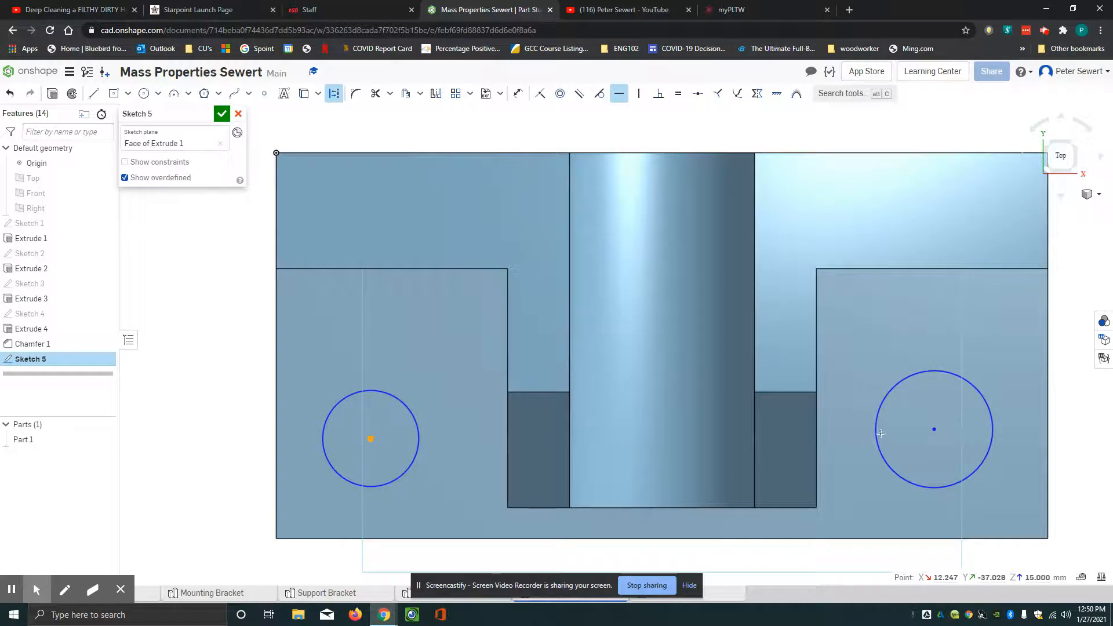
{"action": "left_click", "coordinate": [933, 430]}
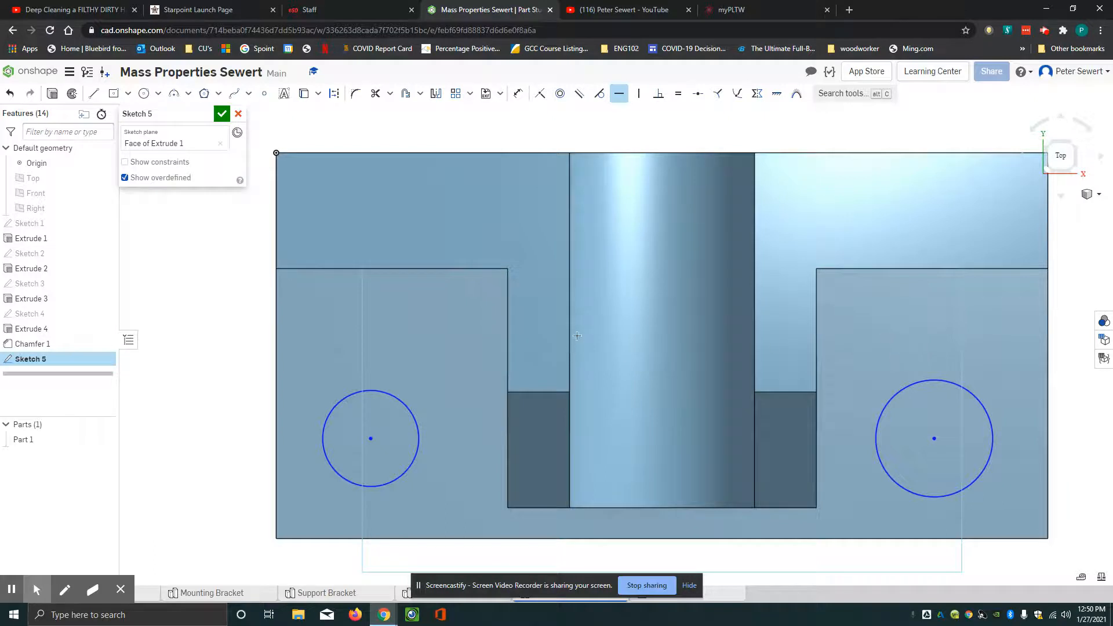
{"action": "key", "text": "Escape"}
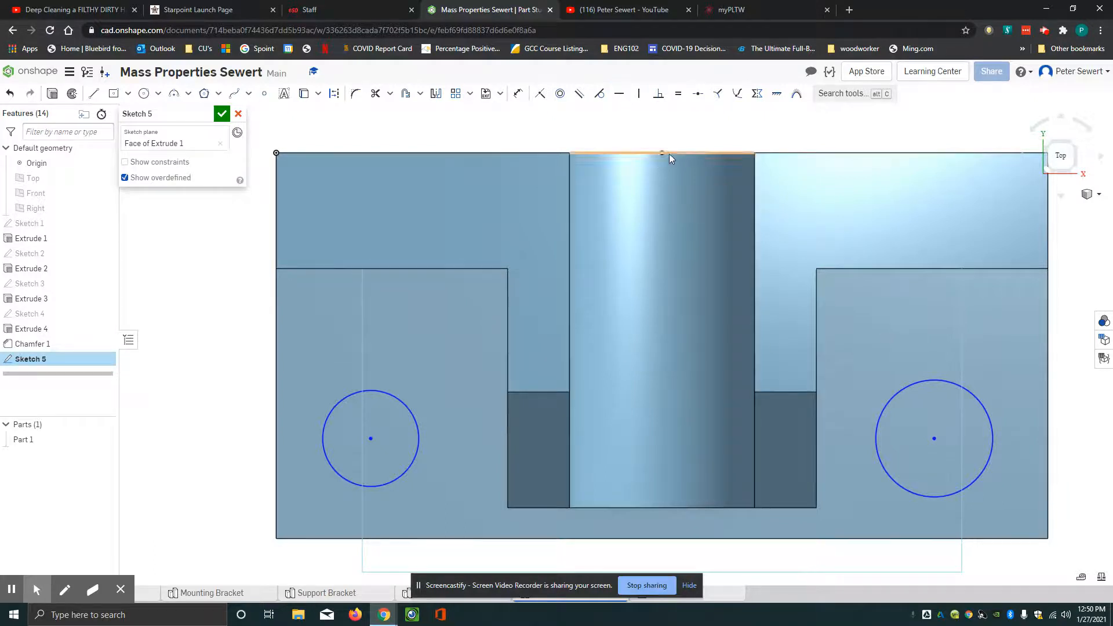
Set the diameter of the circle on the base's right side to 12 mm
{"action": "left_click", "coordinate": [518, 95]}
{"action": "left_click", "coordinate": [940, 378]}
{"action": "left_click", "coordinate": [980, 309]}
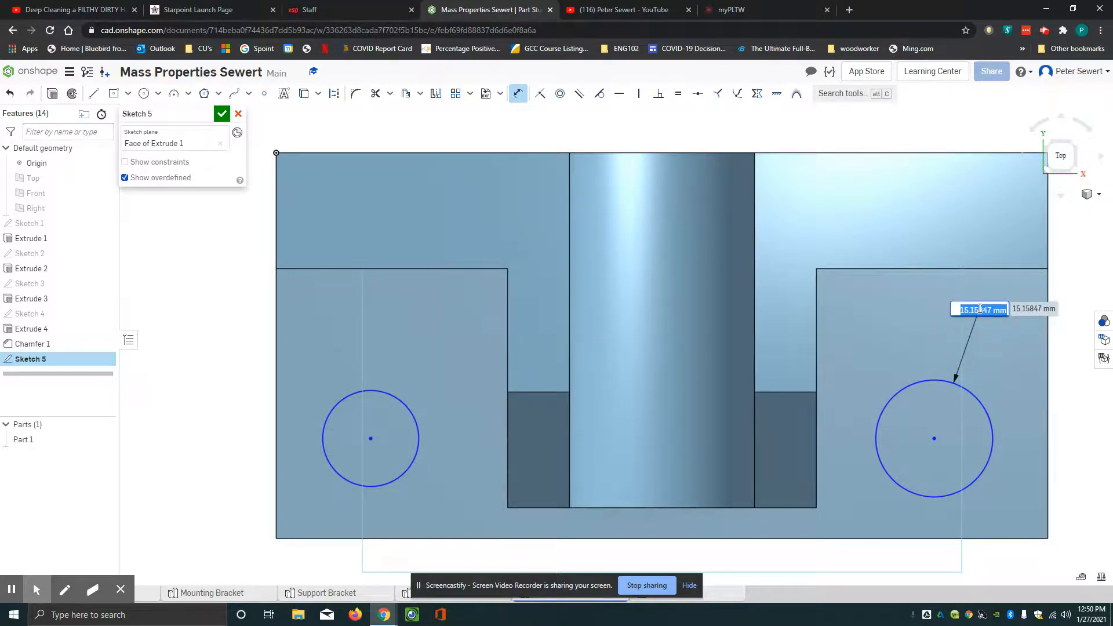
{"action": "type", "text": "12"}
{"action": "key", "text": "Return"}
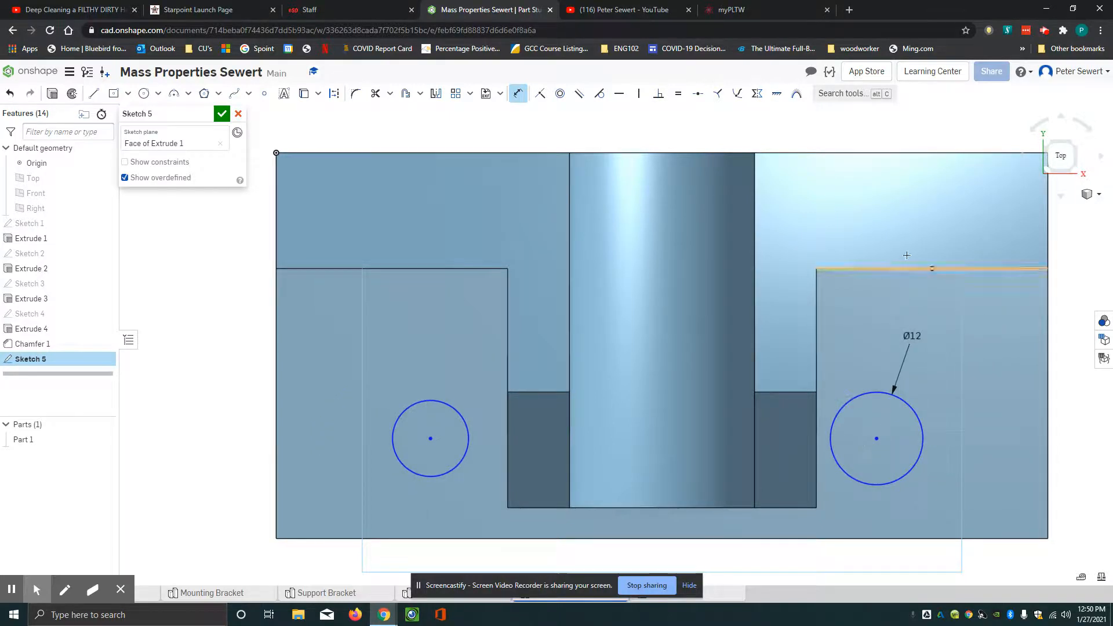
Make the left base circle the same size as the 12 mm circle with an Equal constraint
{"action": "left_click", "coordinate": [678, 94]}
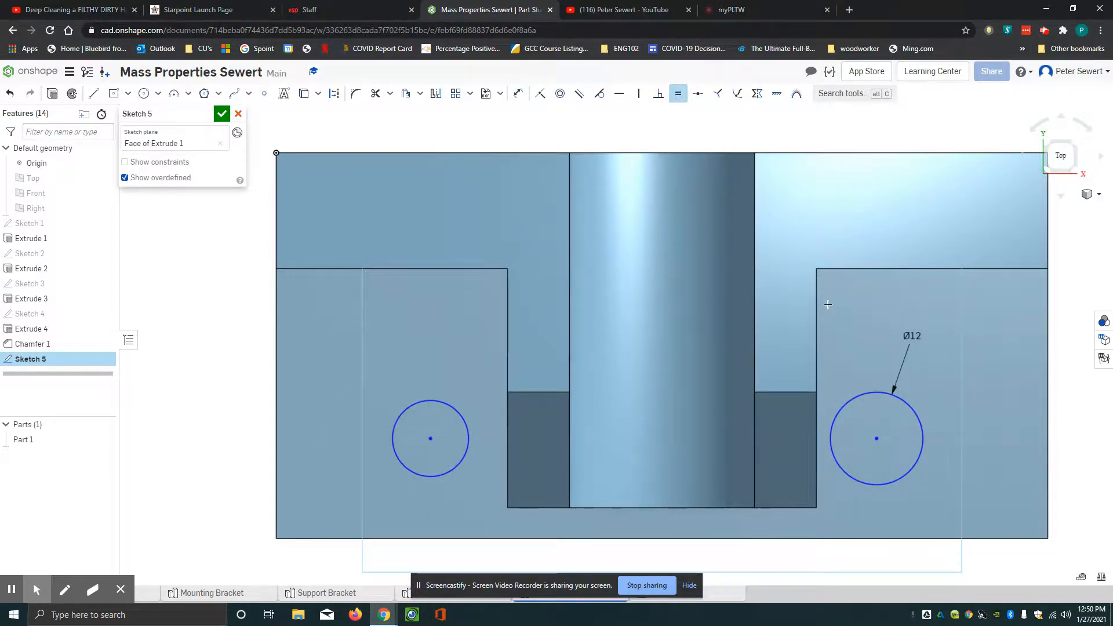
{"action": "left_click", "coordinate": [847, 397]}
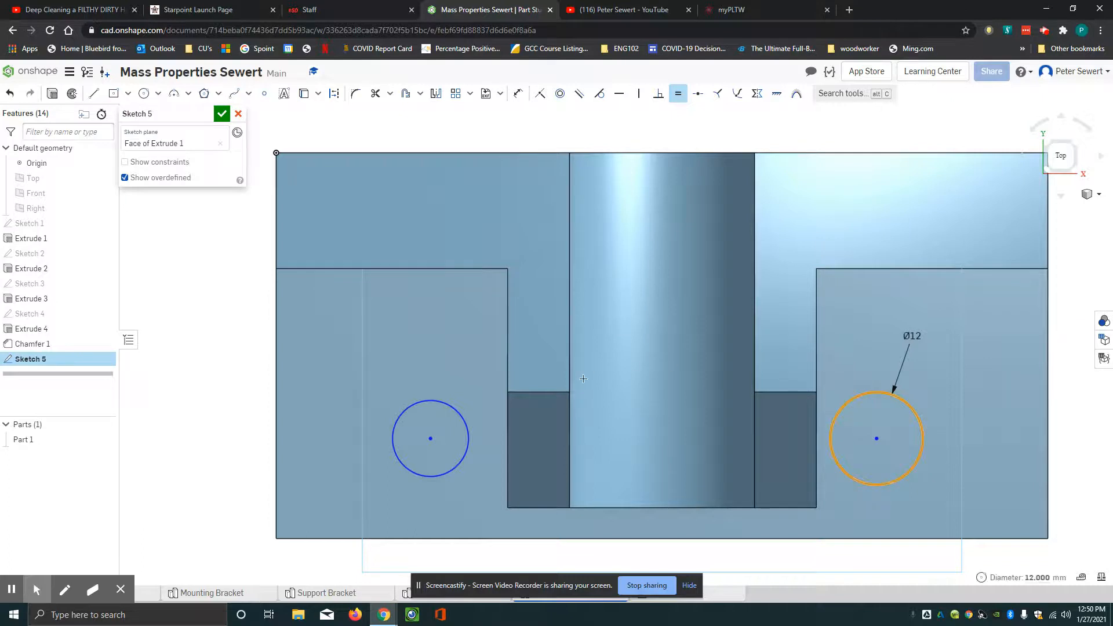
{"action": "left_click", "coordinate": [454, 409]}
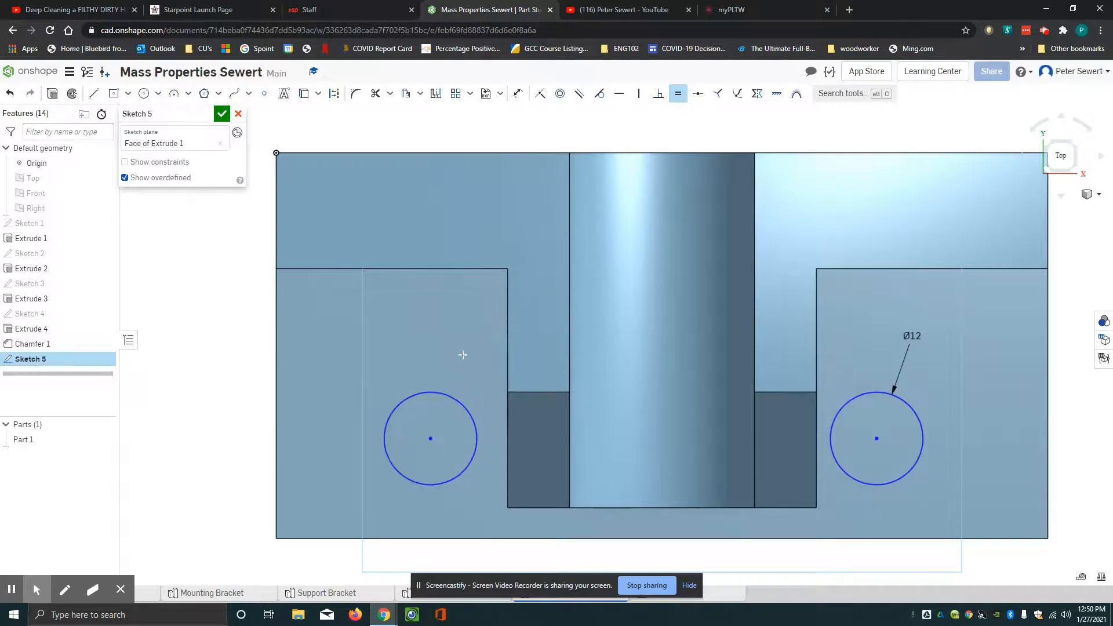
{"action": "key", "text": "Escape"}
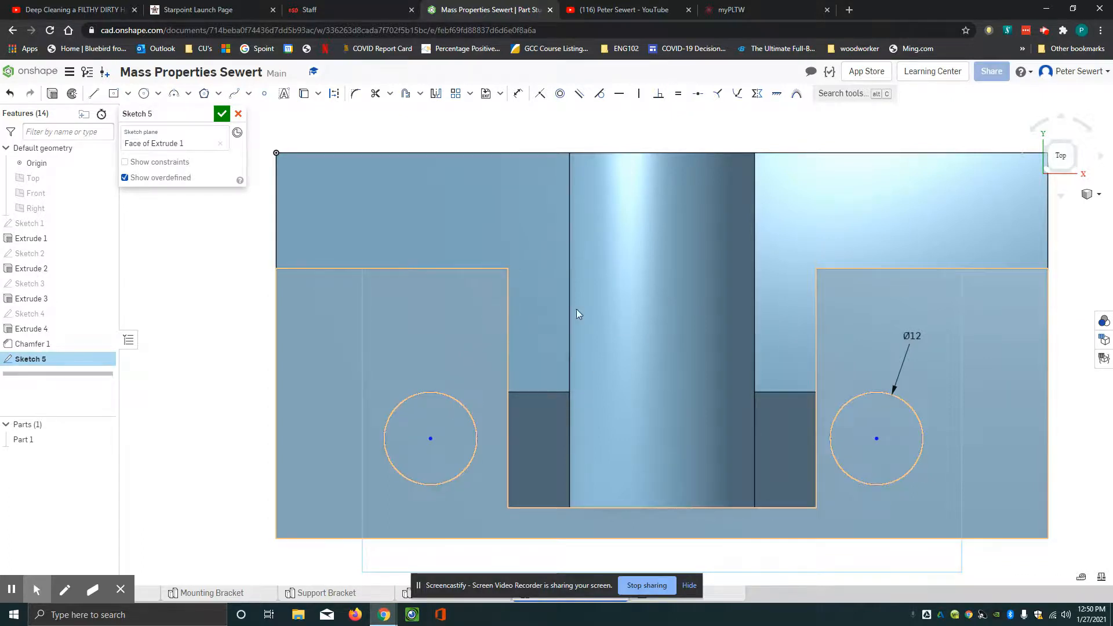
Dimension the right circle's center 15 mm from the base's right edge
{"action": "left_click", "coordinate": [518, 95]}
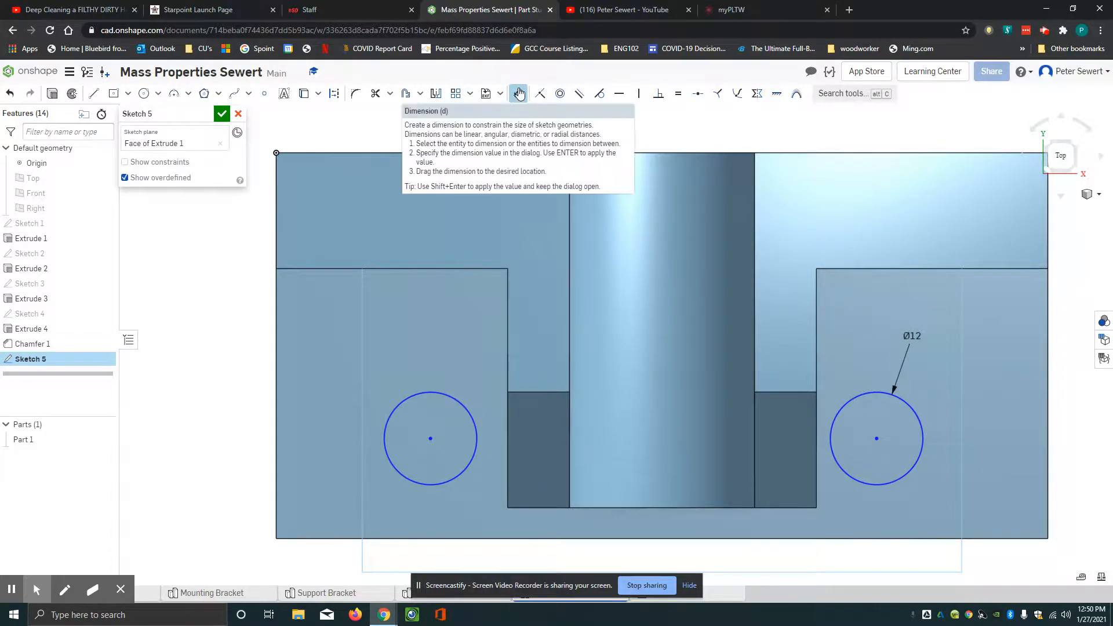
{"action": "left_click", "coordinate": [1046, 427]}
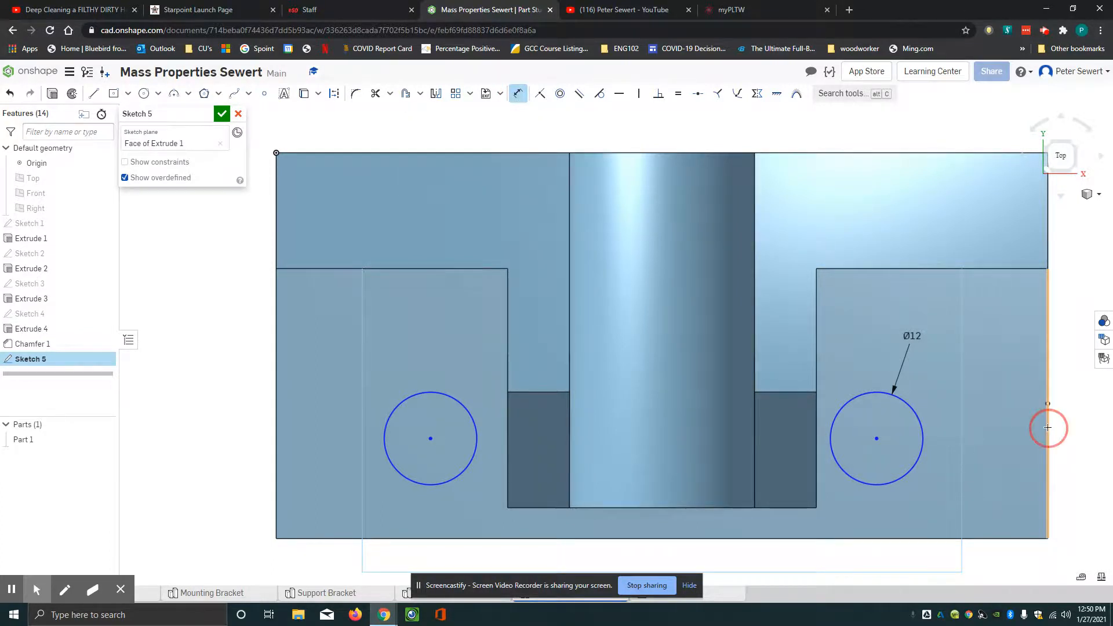
{"action": "left_click", "coordinate": [877, 440]}
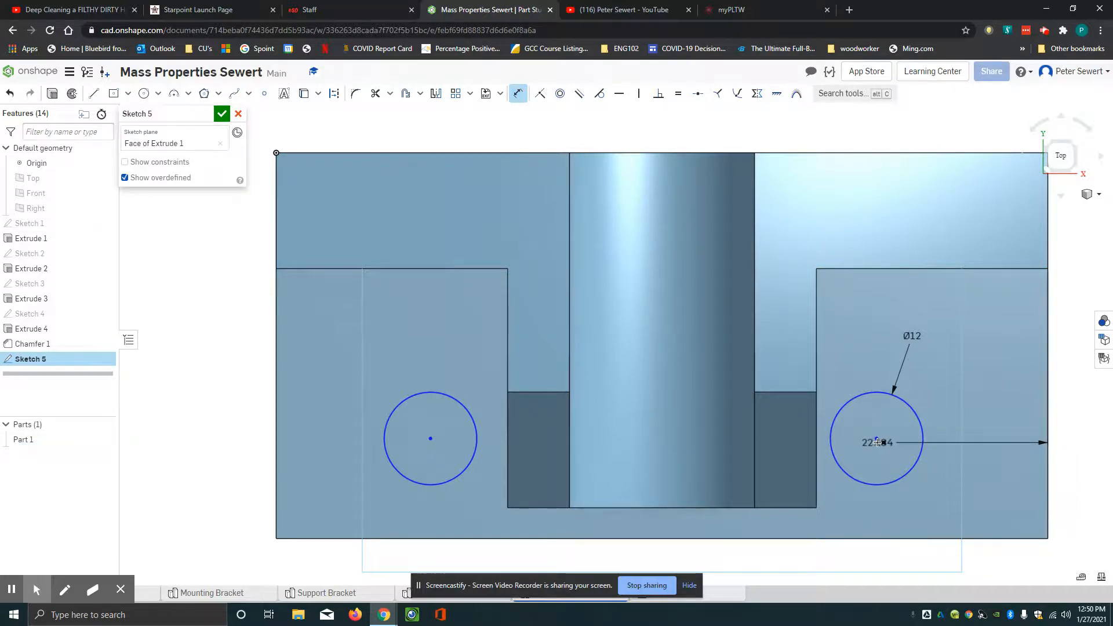
{"action": "left_click", "coordinate": [948, 367]}
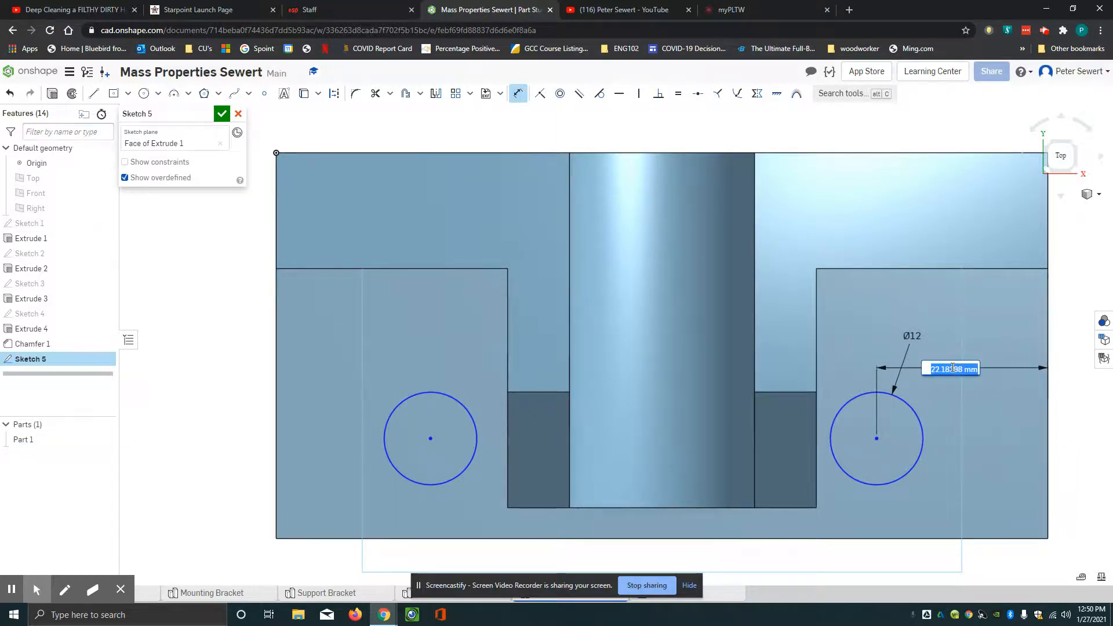
{"action": "type", "text": "15"}
{"action": "key", "text": "Return"}
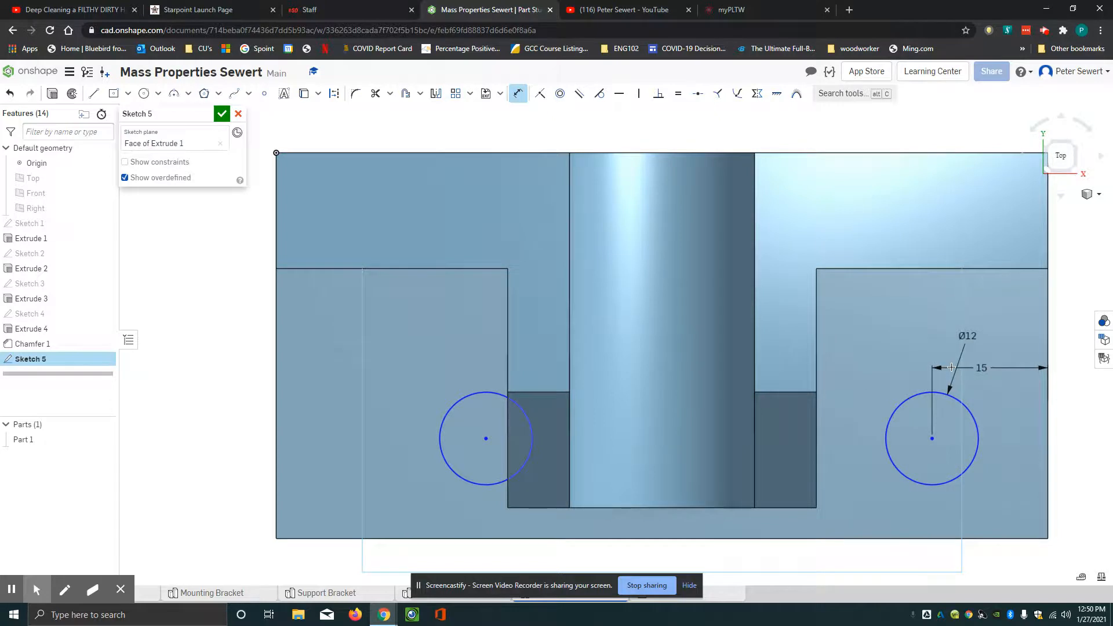
Dimension the left circle's center 15 mm from the base's left edge
{"action": "left_click", "coordinate": [486, 439]}
{"action": "left_click", "coordinate": [276, 439]}
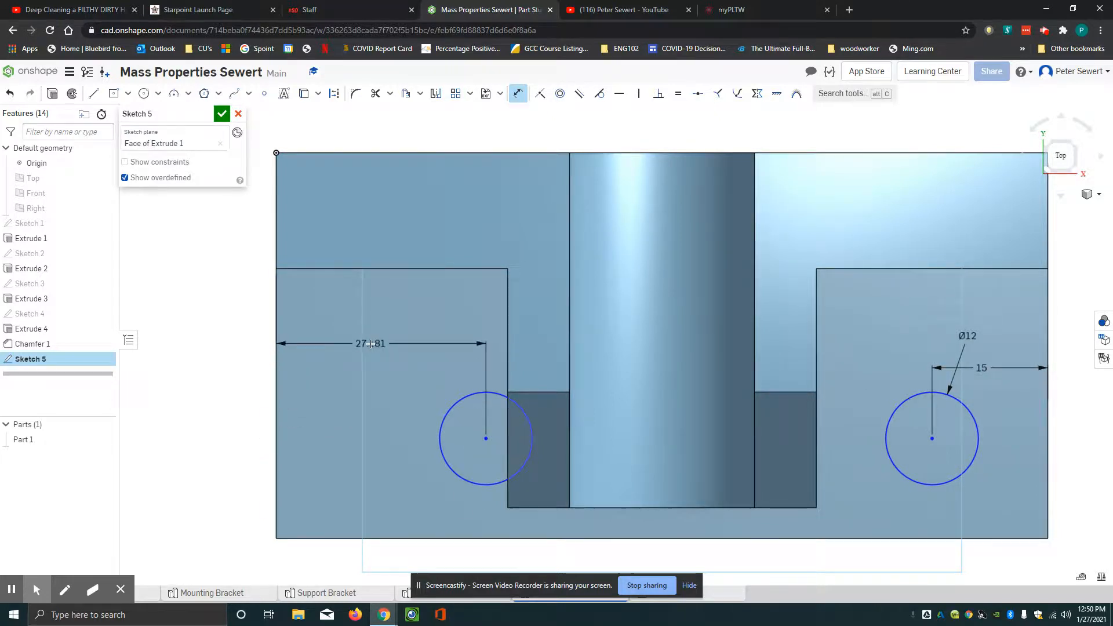
{"action": "left_click", "coordinate": [370, 344]}
{"action": "type", "text": "15"}
{"action": "key", "text": "Return"}
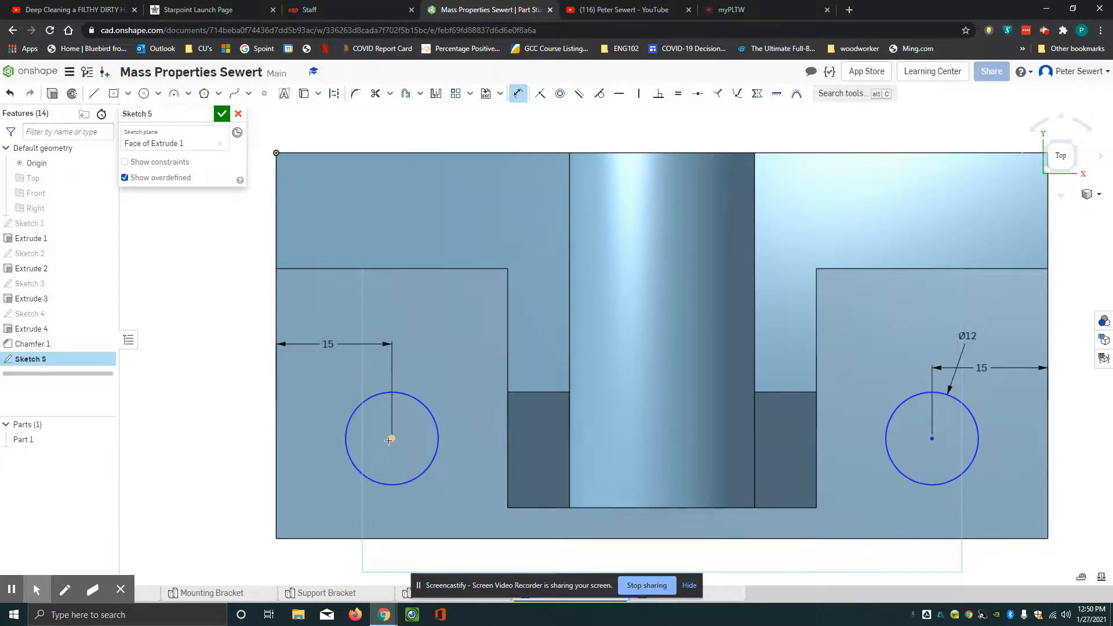
Dimension the left circle's center 15 mm from the base's front edge, and finish the sketch in isometric view
{"action": "left_click", "coordinate": [373, 537]}
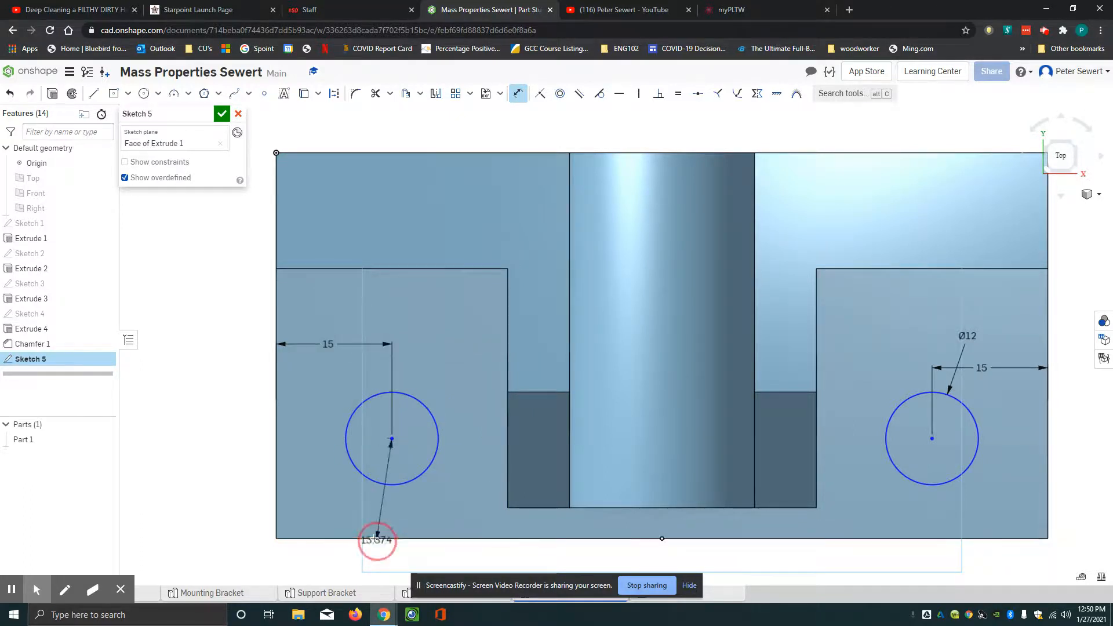
{"action": "left_click", "coordinate": [247, 492]}
{"action": "type", "text": "15"}
{"action": "key", "text": "Return"}
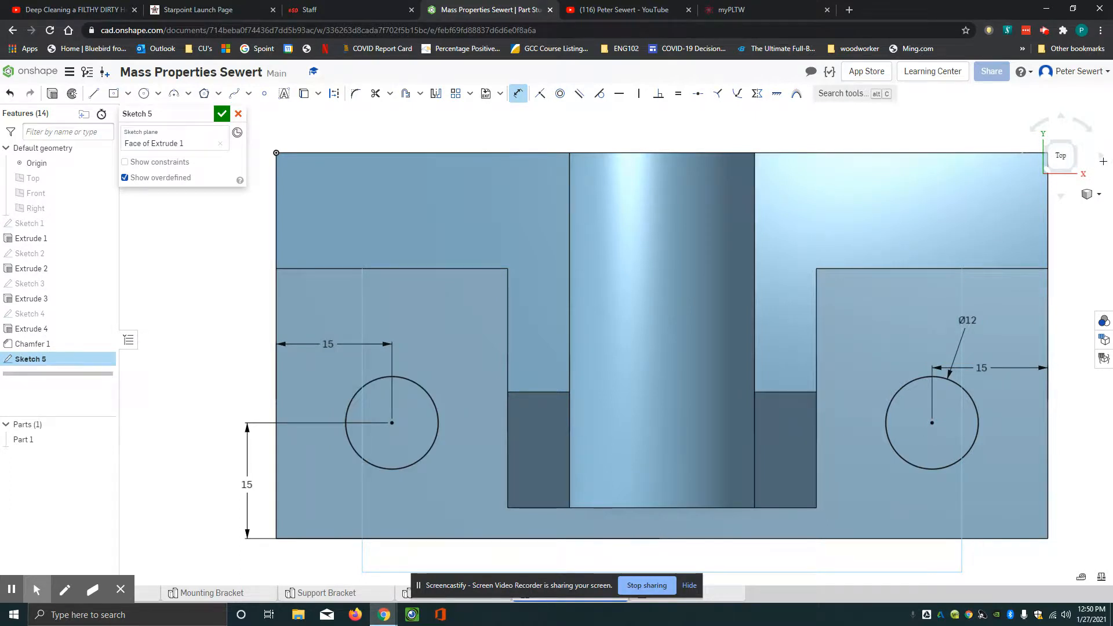
{"action": "left_click", "coordinate": [1087, 195]}
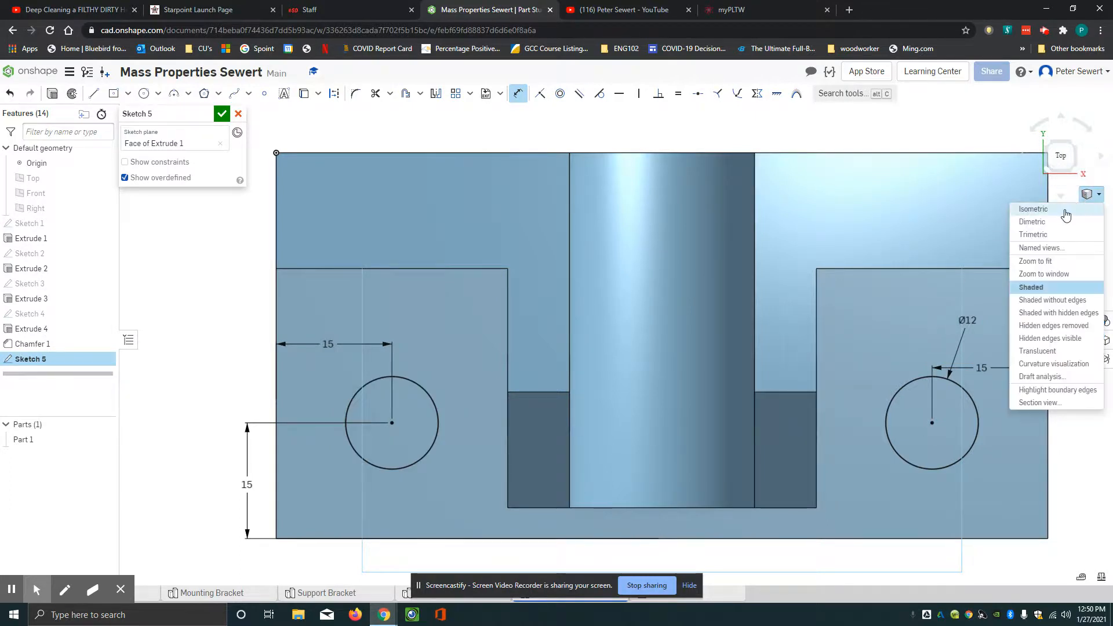
{"action": "left_click", "coordinate": [1065, 208]}
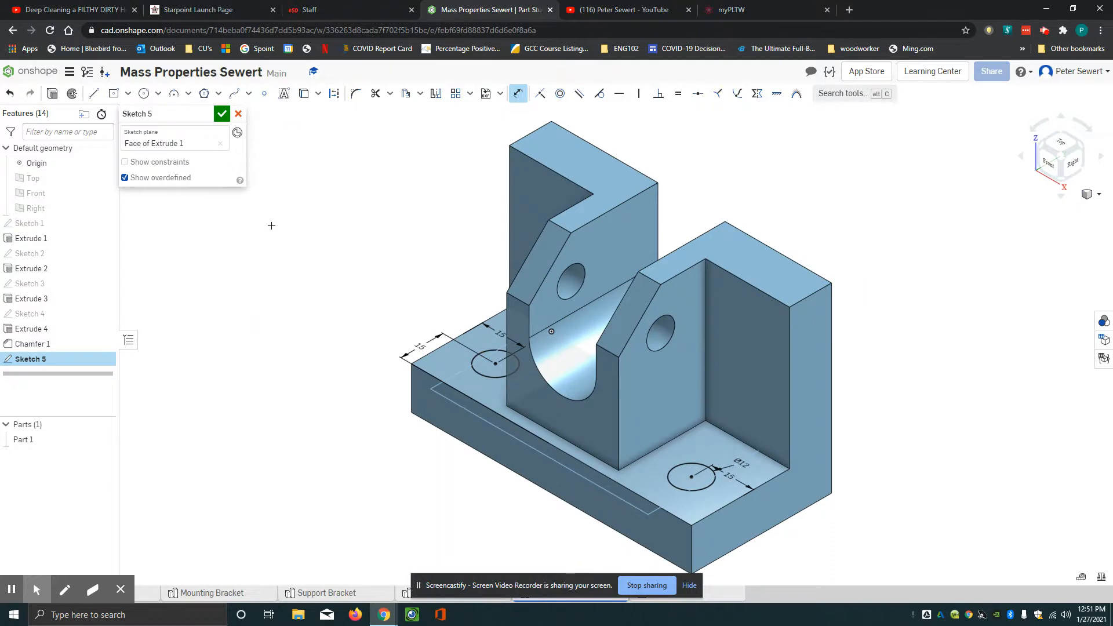
{"action": "left_click", "coordinate": [221, 114]}
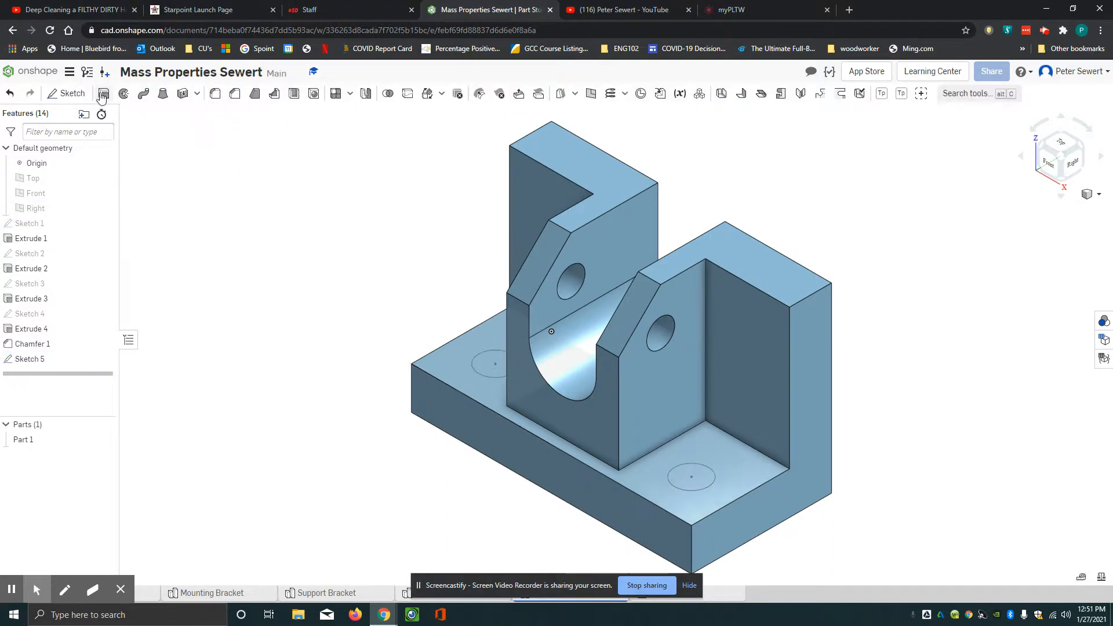
Cut the two base circles through all of the part with a Remove extrude
{"action": "left_click", "coordinate": [104, 94]}
{"action": "left_click", "coordinate": [195, 145]}
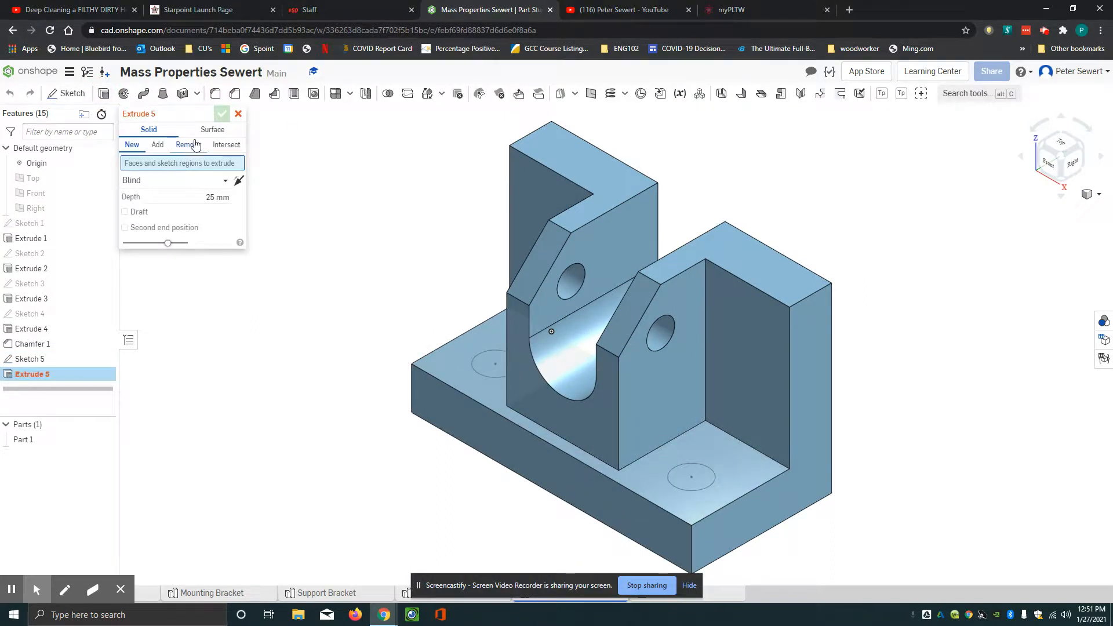
{"action": "left_click", "coordinate": [481, 365]}
{"action": "left_click", "coordinate": [689, 473]}
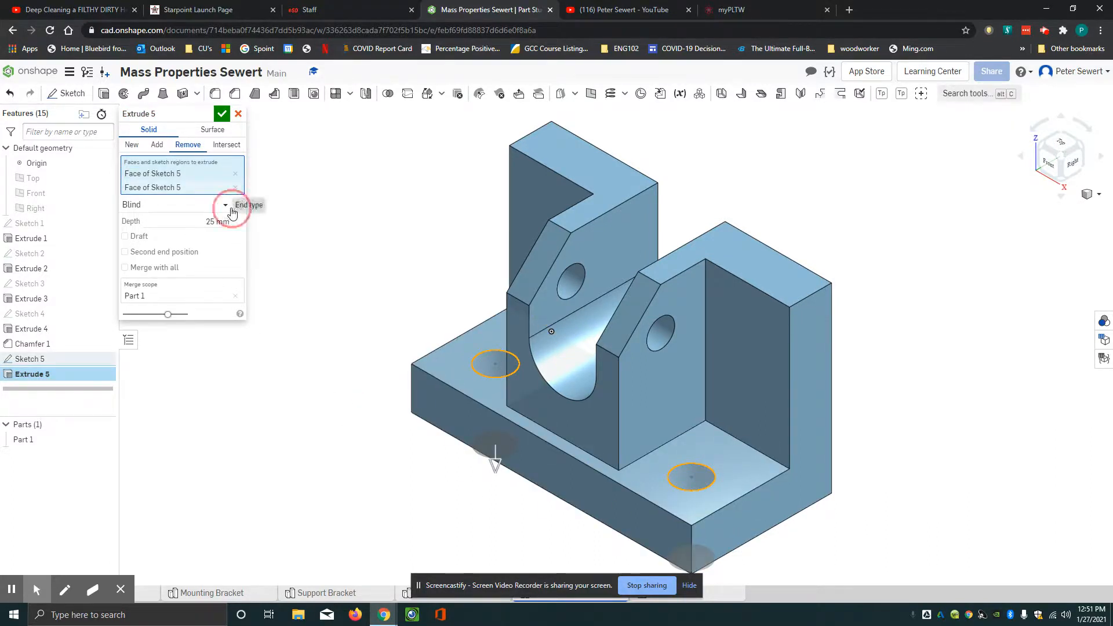
{"action": "left_click", "coordinate": [226, 205]}
{"action": "left_click", "coordinate": [196, 314]}
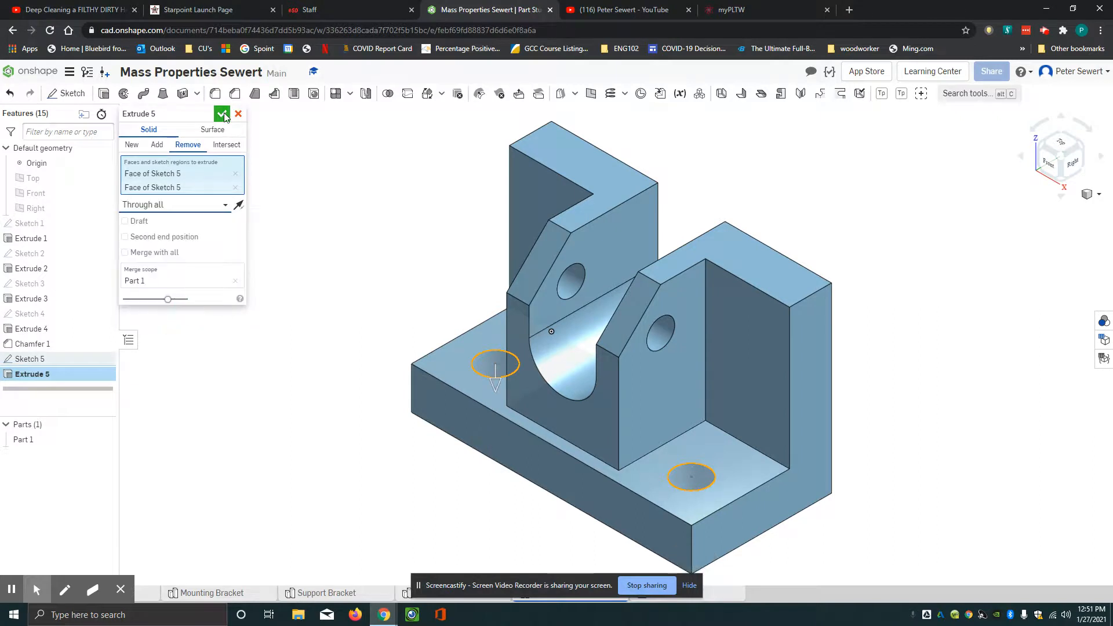
{"action": "left_click", "coordinate": [223, 114]}
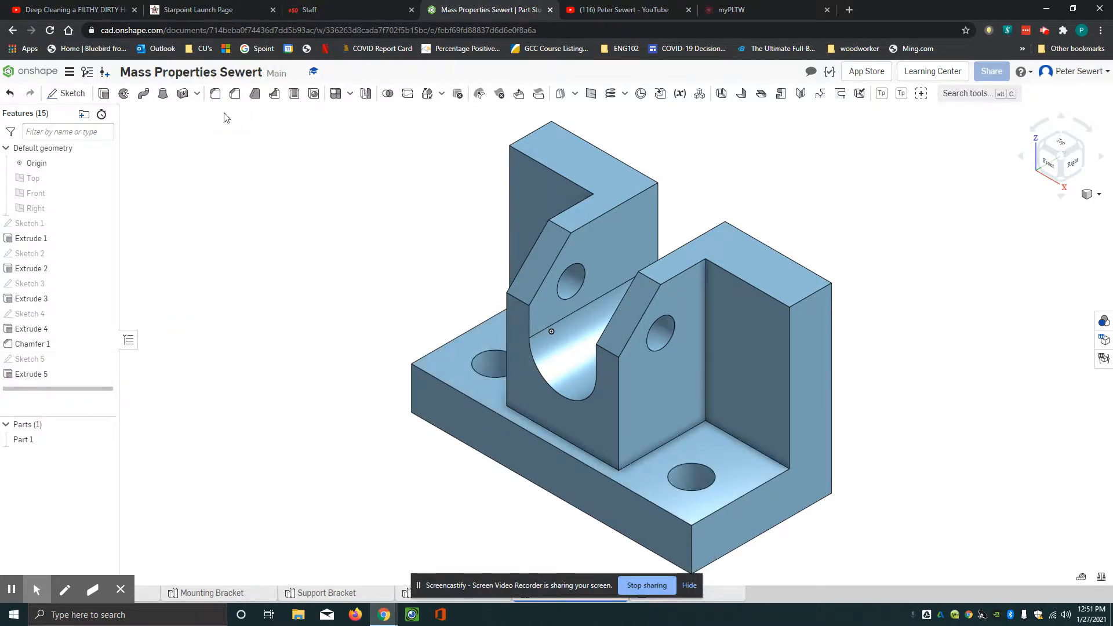
Fillet the upright wall's two outer top edges and the base's two front vertical edges with a 15 mm radius
{"action": "left_click", "coordinate": [215, 93]}
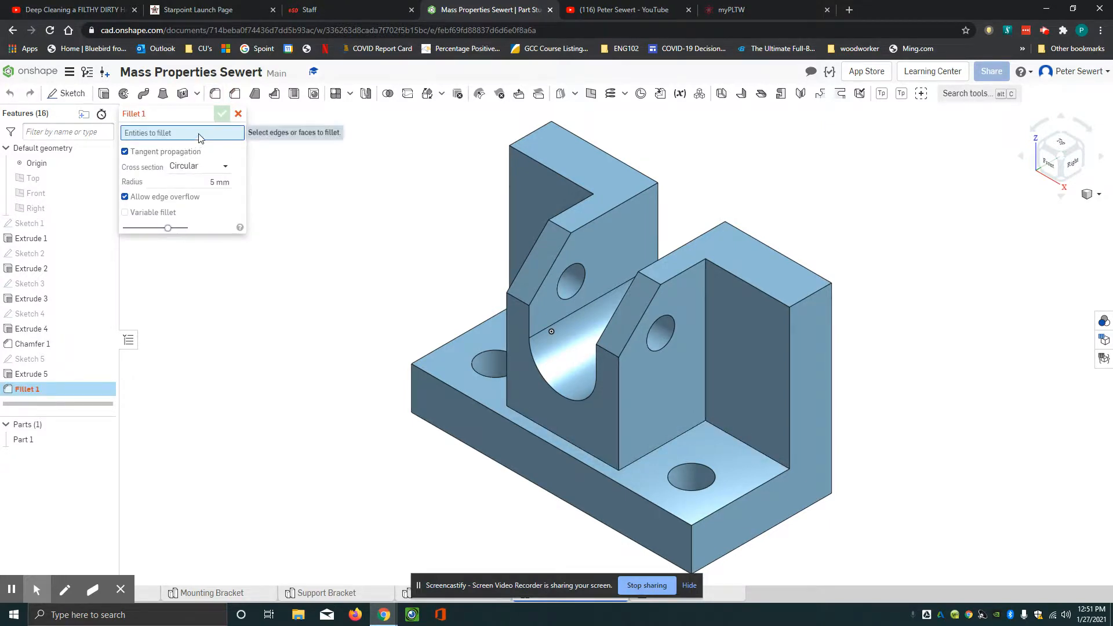
{"action": "left_click", "coordinate": [530, 133]}
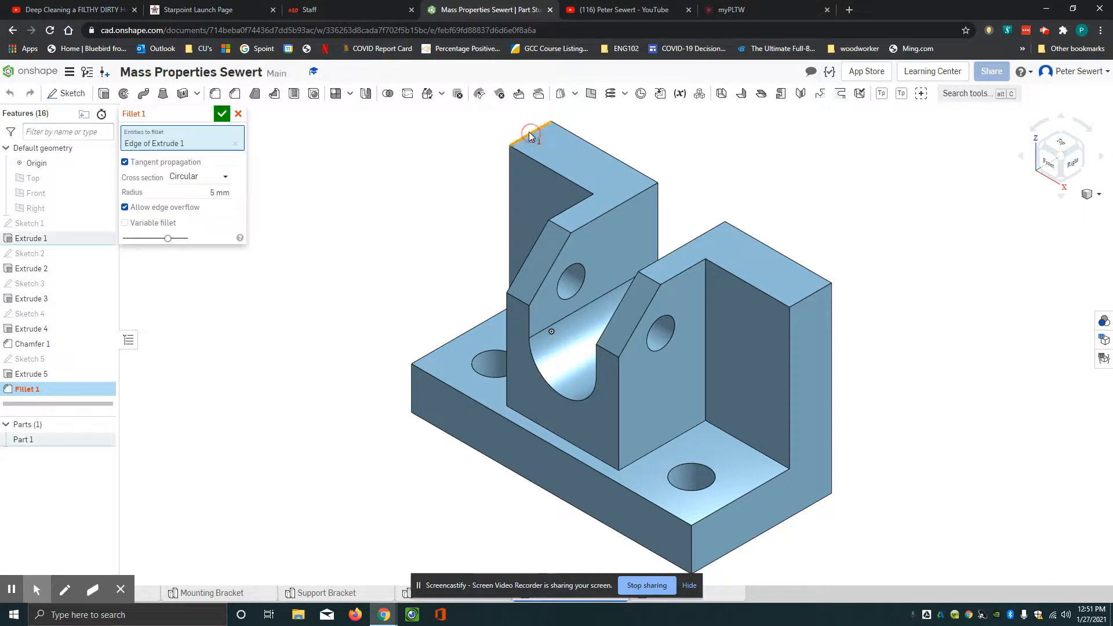
{"action": "left_click", "coordinate": [806, 297]}
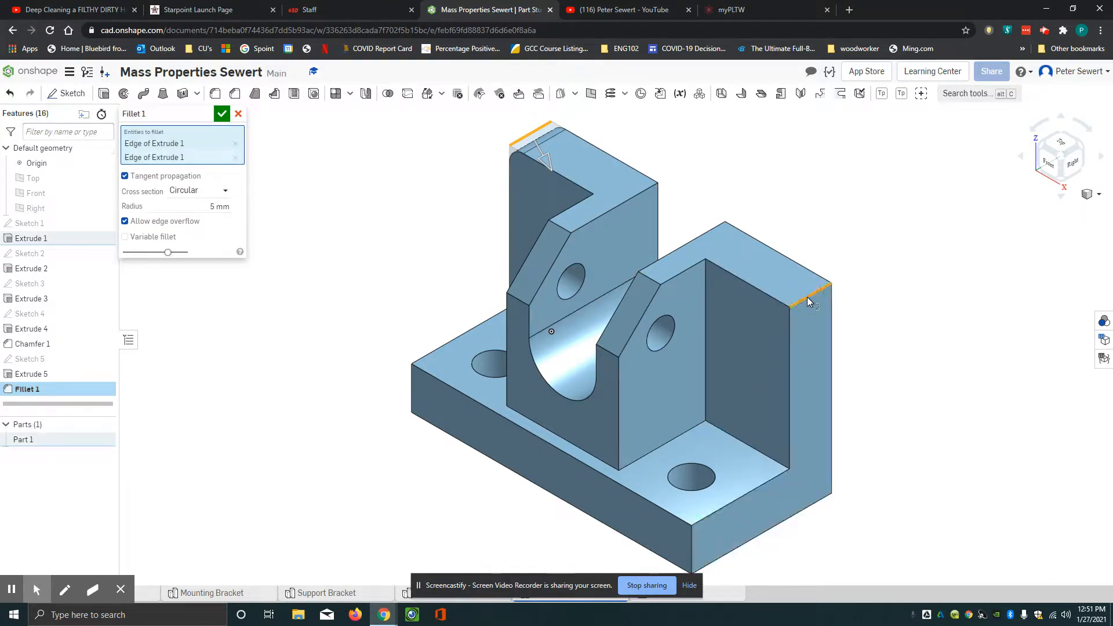
{"action": "left_click", "coordinate": [690, 540]}
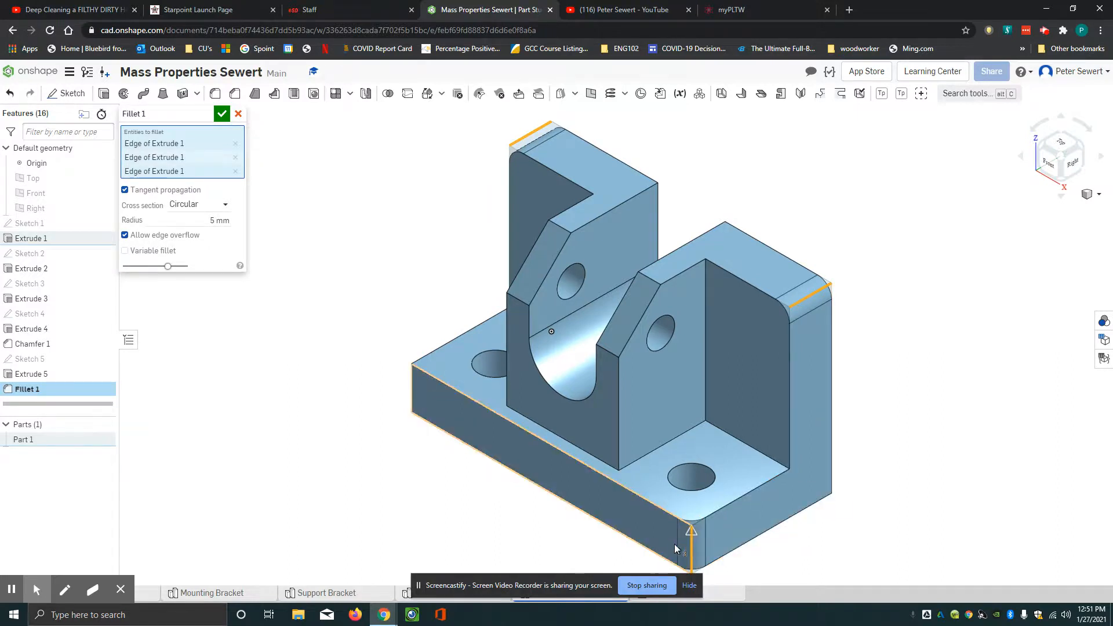
{"action": "left_click", "coordinate": [413, 392]}
{"action": "left_click", "coordinate": [221, 226]}
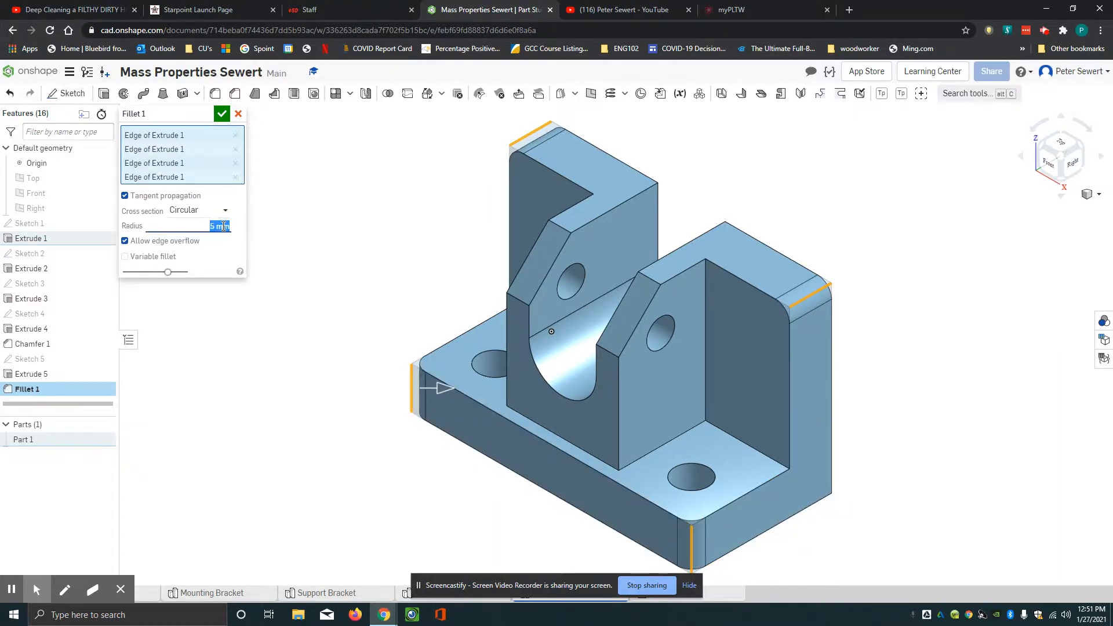
{"action": "type", "text": "15"}
{"action": "key", "text": "Return"}
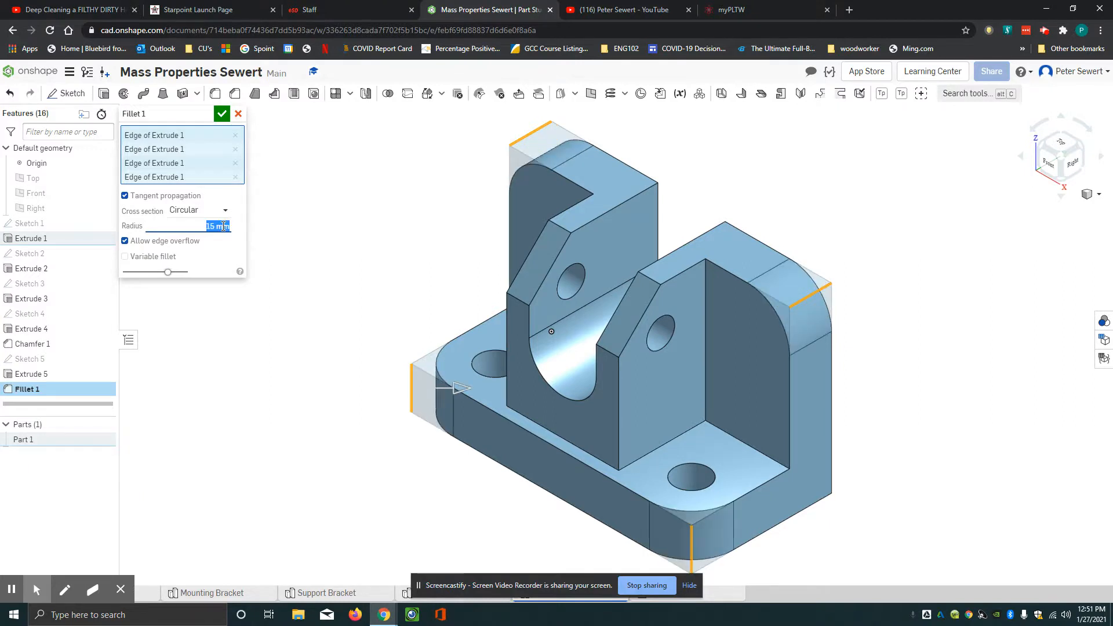
{"action": "left_click", "coordinate": [221, 114]}
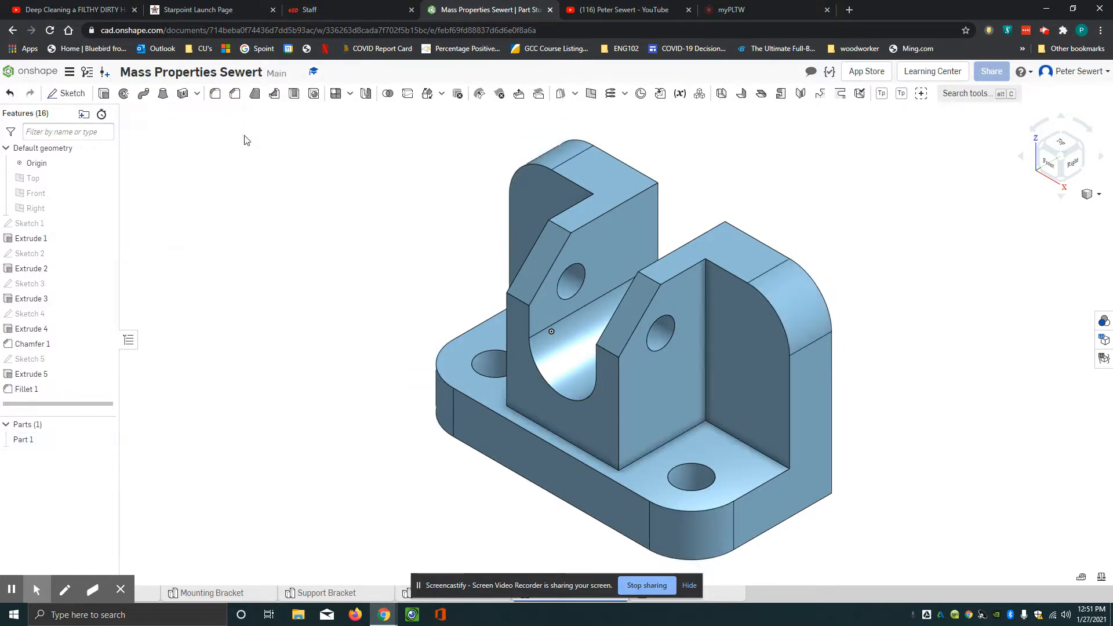
Select the whole part and assign it Brass from the Onshape Material Library
{"action": "scroll", "coordinate": [267, 165], "scroll_direction": "down", "scroll_amount": 2}
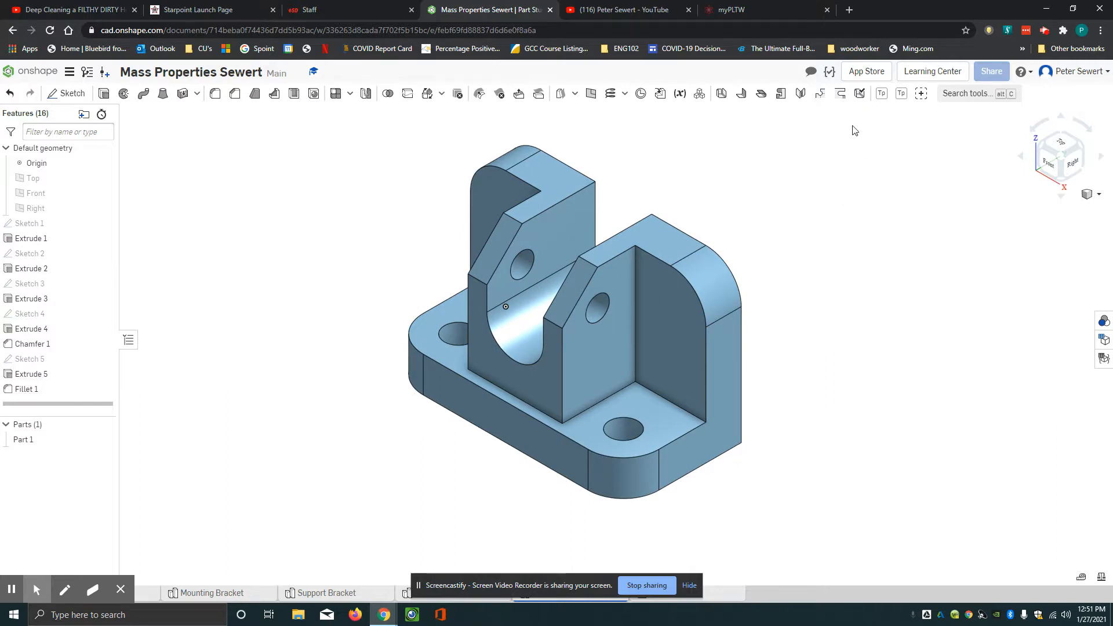
{"action": "left_click_drag", "start_coordinate": [855, 123], "coordinate": [340, 518]}
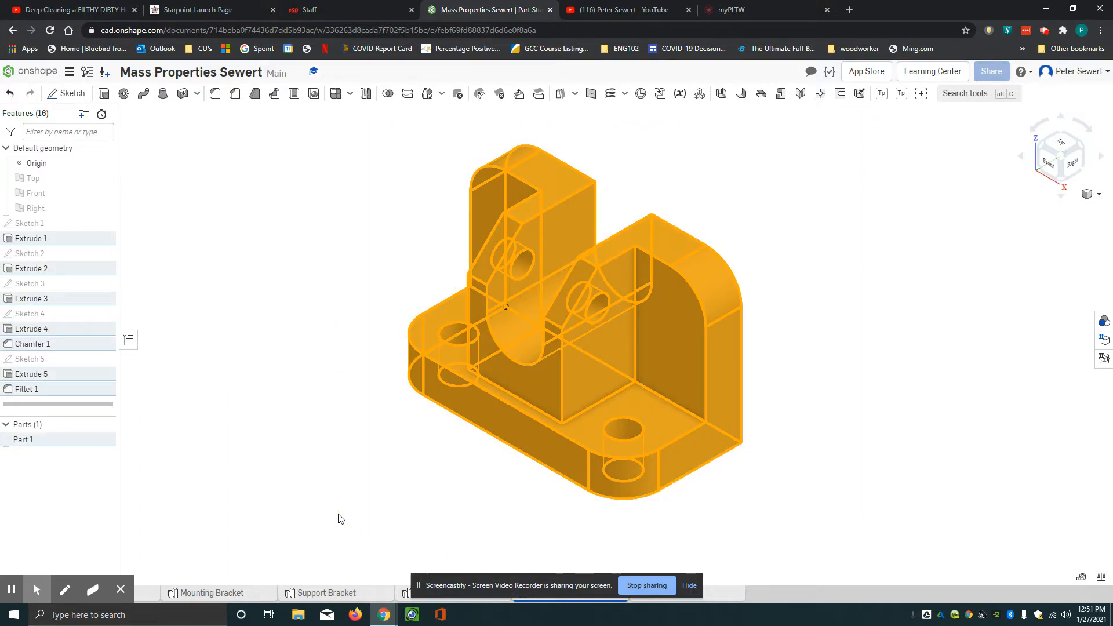
{"action": "right_click", "coordinate": [632, 335]}
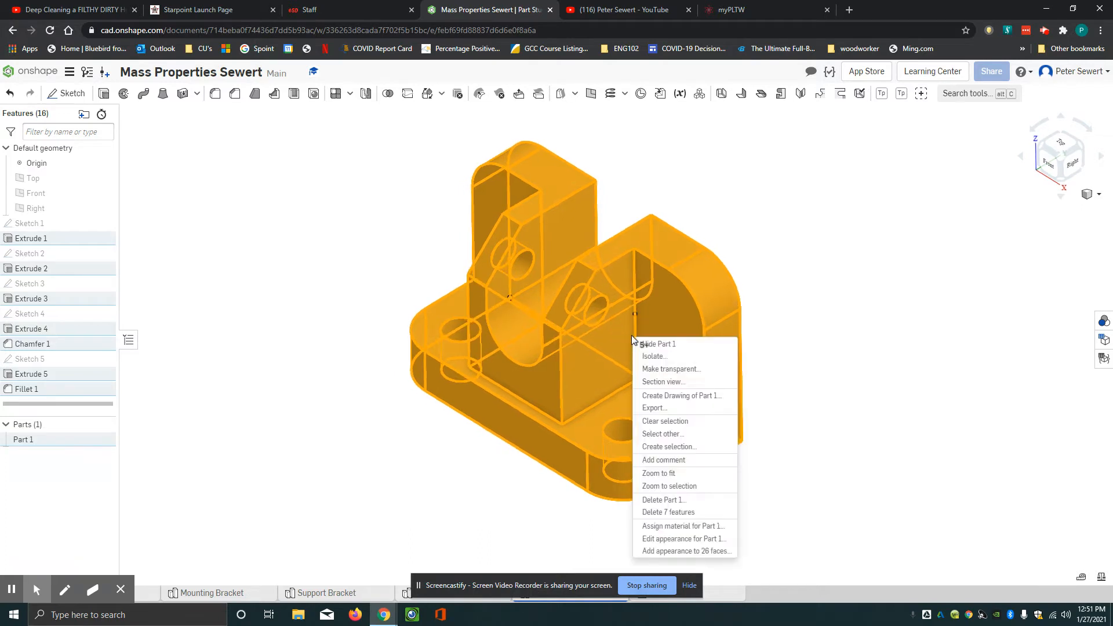
{"action": "left_click", "coordinate": [689, 527]}
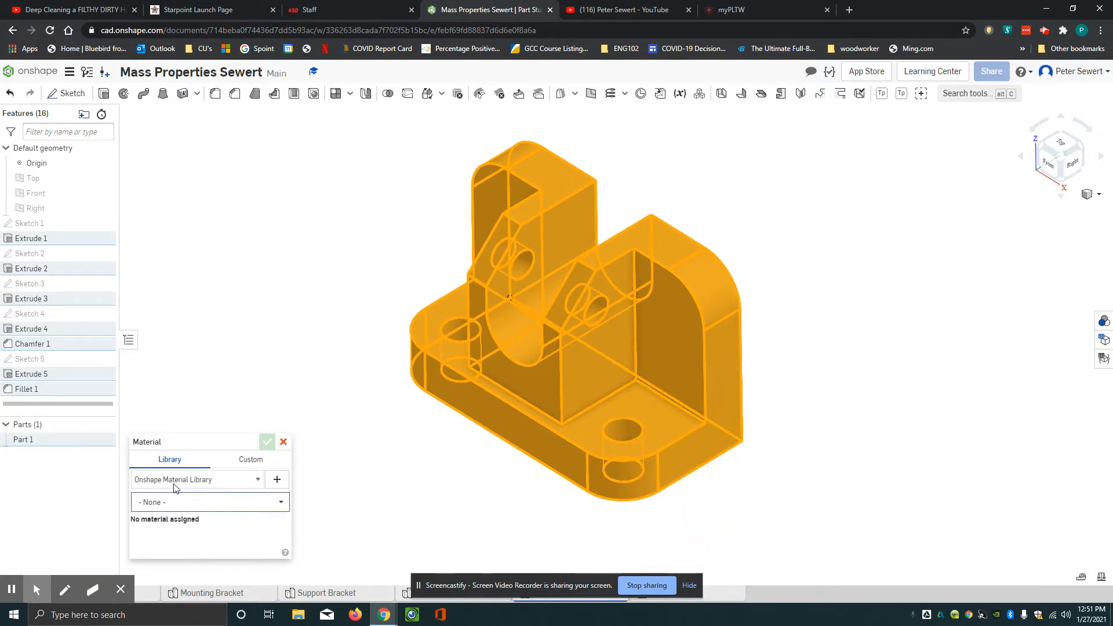
{"action": "left_click", "coordinate": [172, 508]}
{"action": "scroll", "coordinate": [224, 436], "scroll_direction": "down", "scroll_amount": 5}
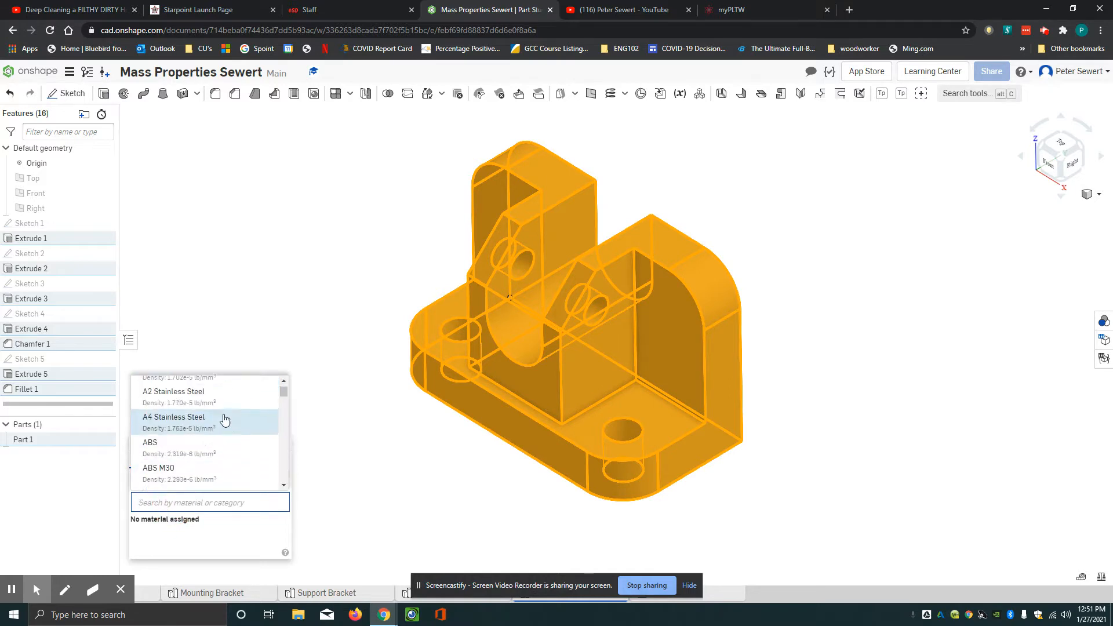
{"action": "scroll", "coordinate": [224, 418], "scroll_direction": "down", "scroll_amount": 5}
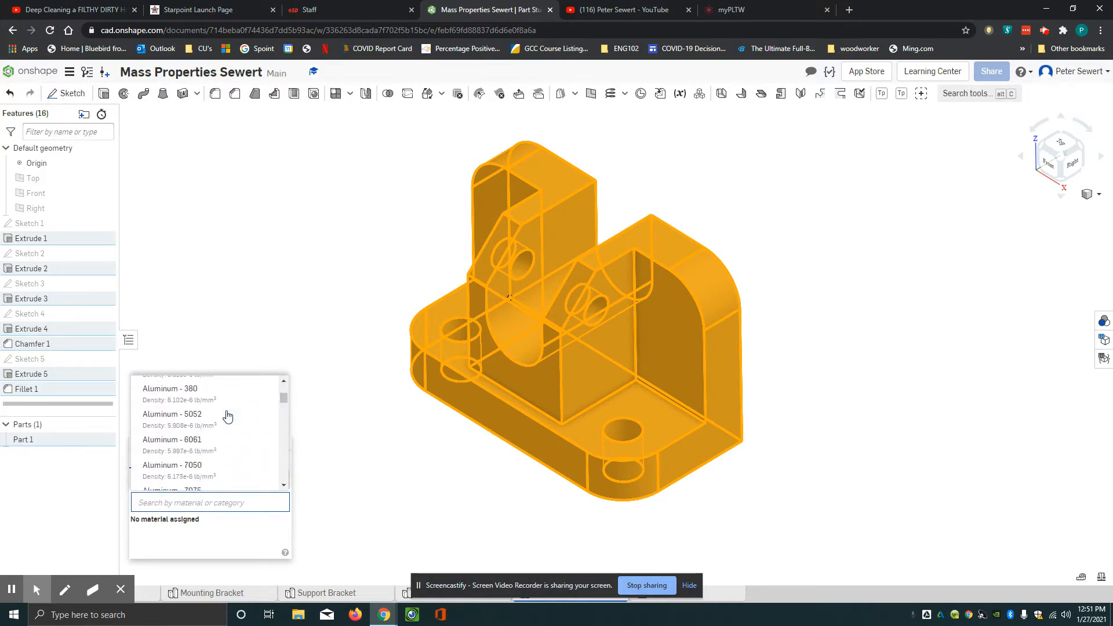
{"action": "scroll", "coordinate": [228, 417], "scroll_direction": "down", "scroll_amount": 6}
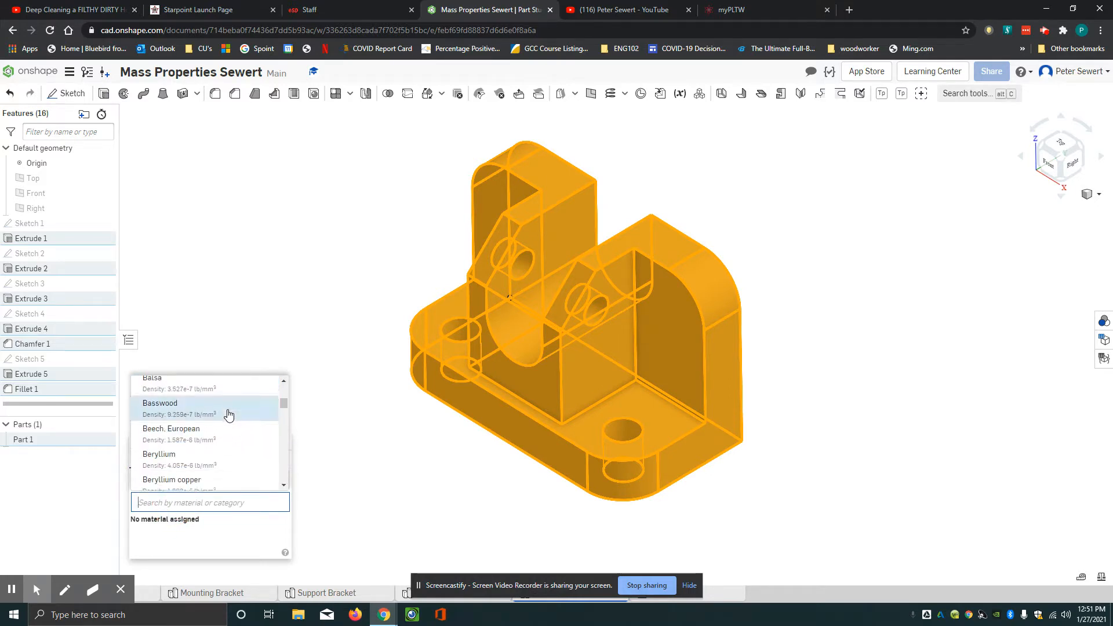
{"action": "scroll", "coordinate": [229, 416], "scroll_direction": "down", "scroll_amount": 2}
{"action": "scroll", "coordinate": [225, 417], "scroll_direction": "up", "scroll_amount": 1}
{"action": "scroll", "coordinate": [223, 419], "scroll_direction": "up", "scroll_amount": 1}
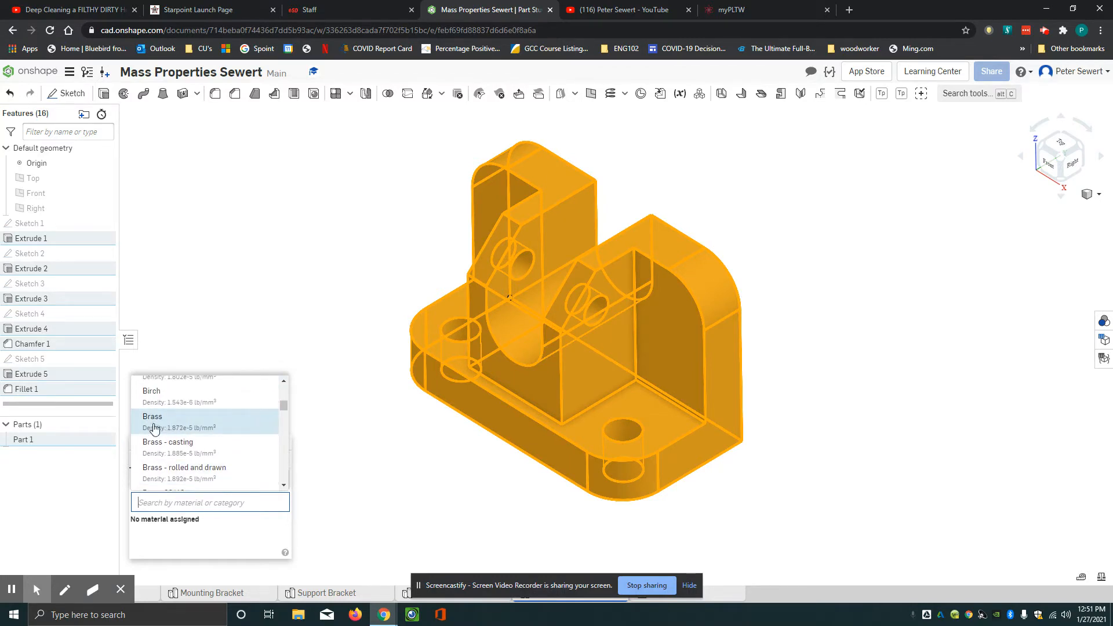
{"action": "left_click", "coordinate": [149, 417]}
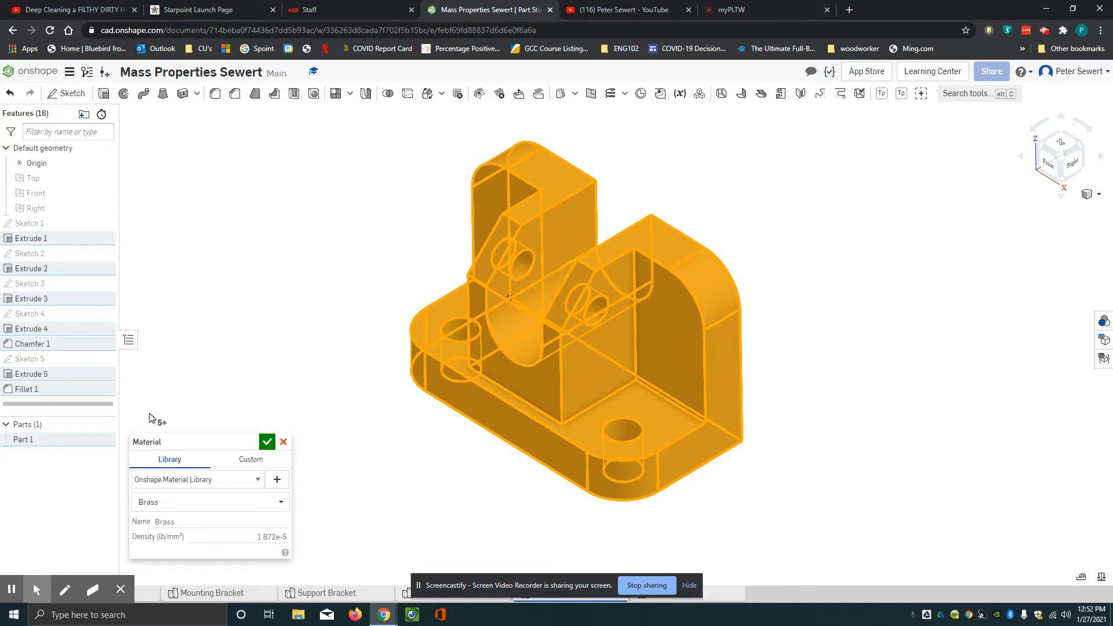
{"action": "left_click", "coordinate": [266, 442]}
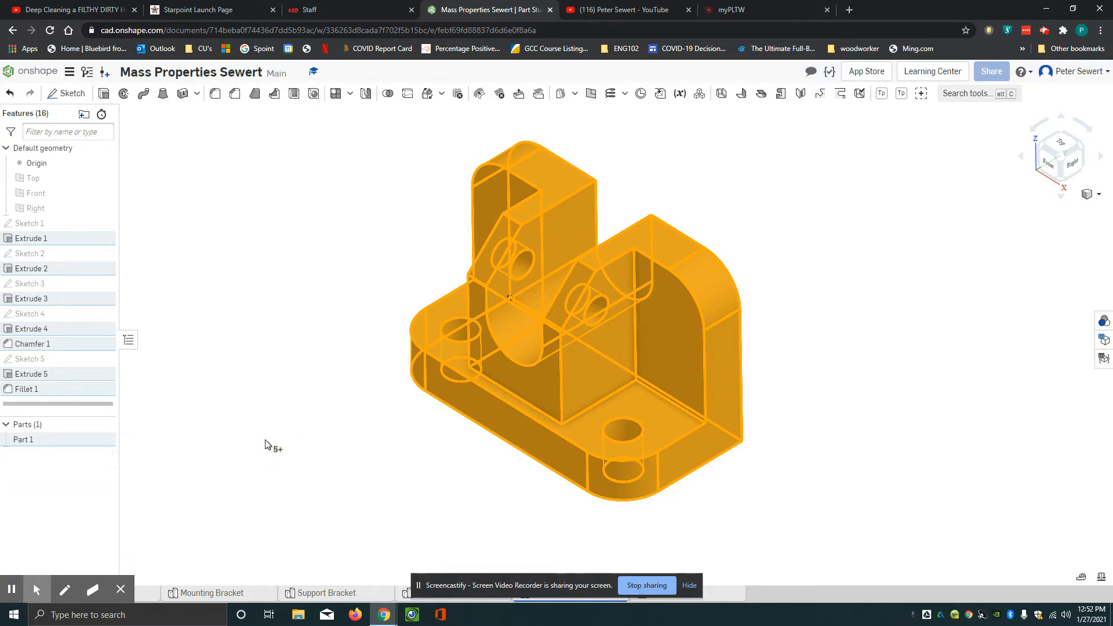
Check the brass part's mass, volume, surface area and center of mass in its mass properties
{"action": "left_click", "coordinate": [1102, 581]}
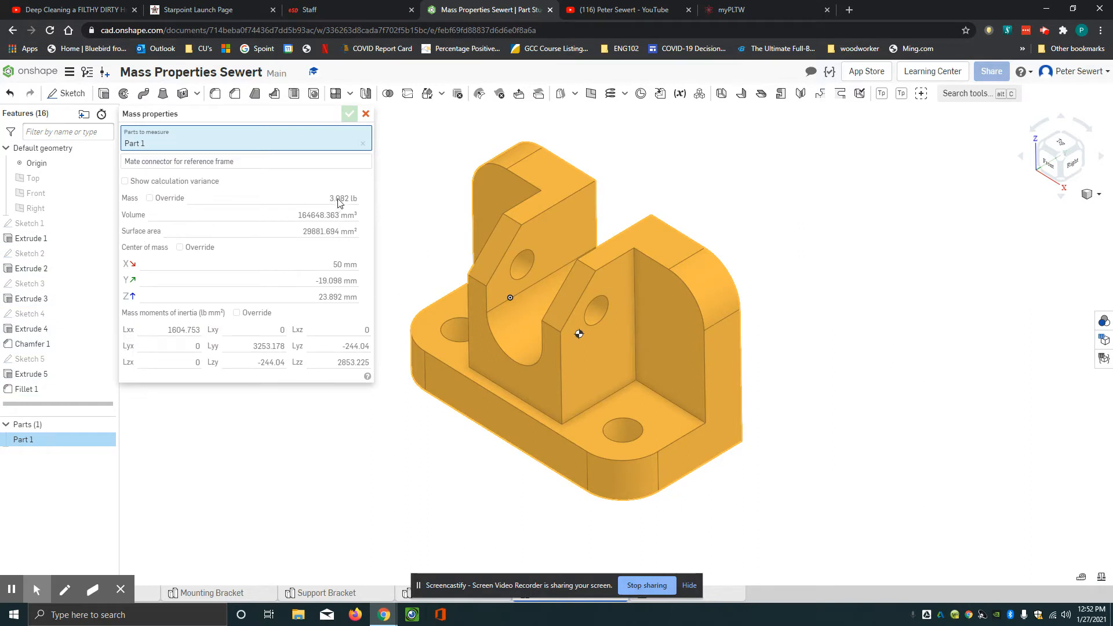
{"action": "mouse_move", "coordinate": [339, 203]}
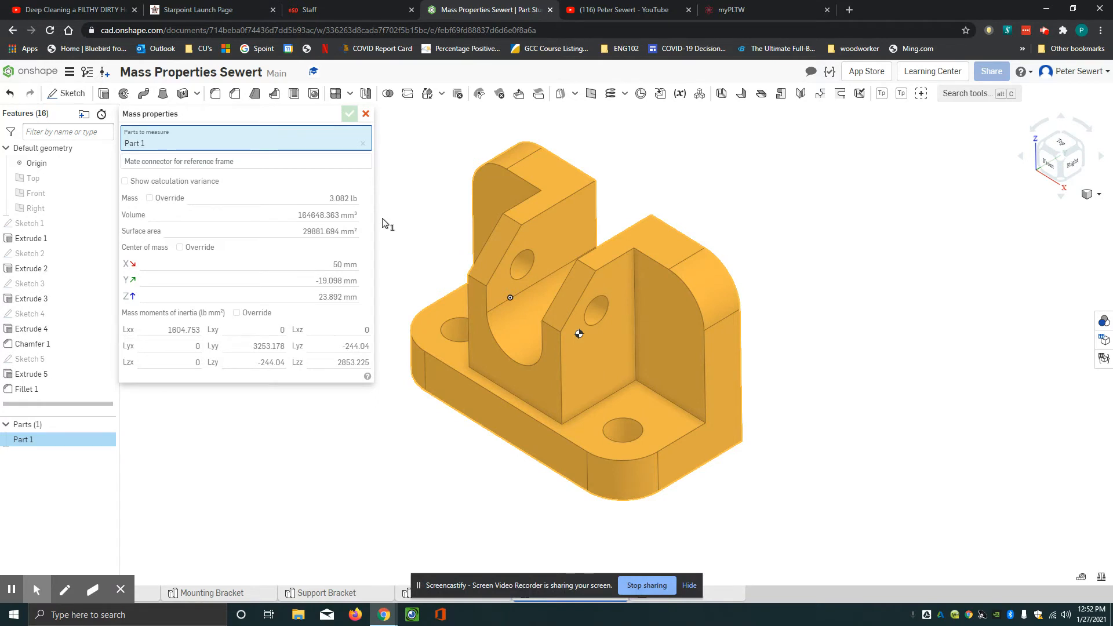
{"action": "left_click", "coordinate": [366, 113]}
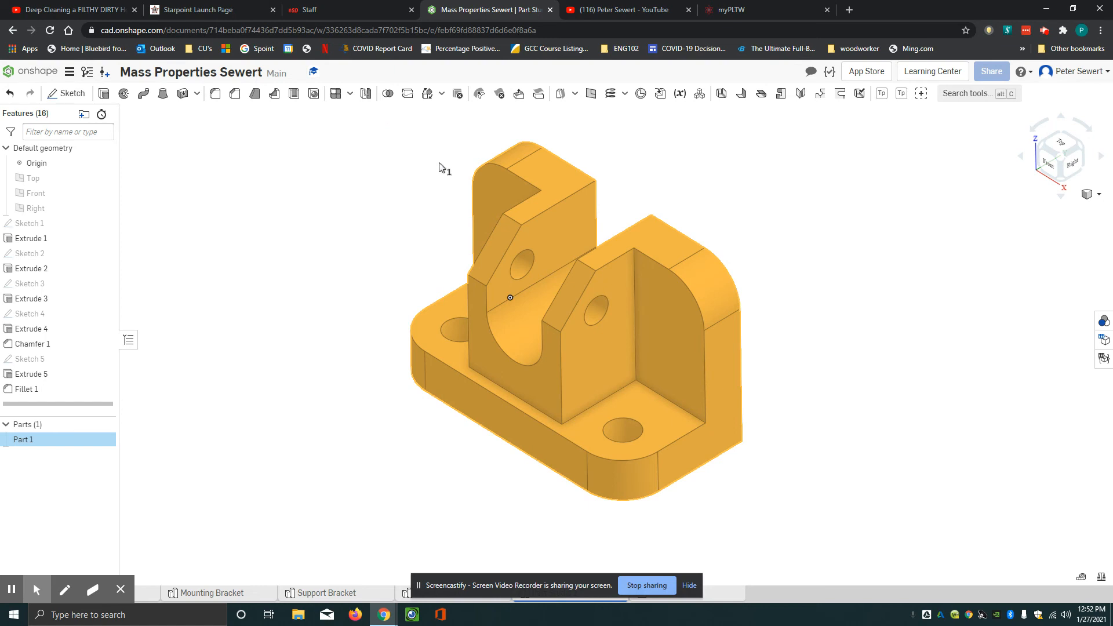